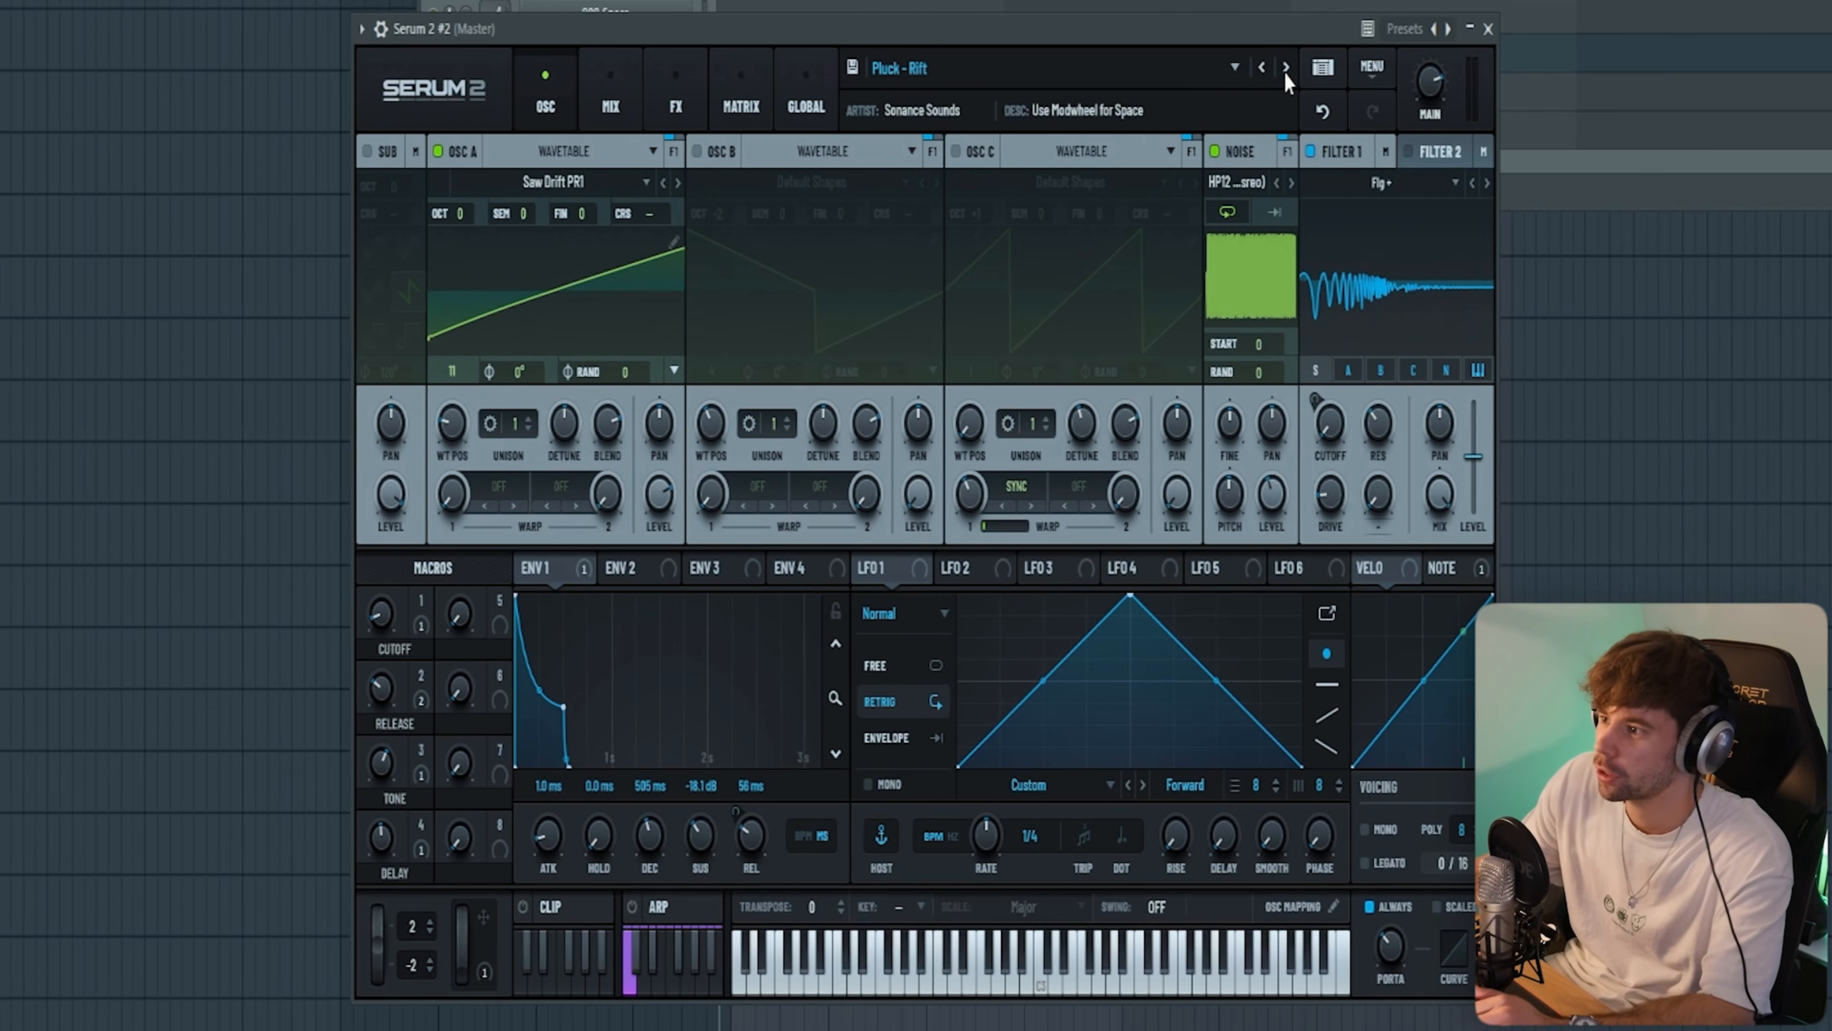
- Load the Pluck - Run preset in the second Serum 2 and adjust its Cut Off macro while the pattern plays
{"action": "left_click", "coordinate": [1284, 72]}
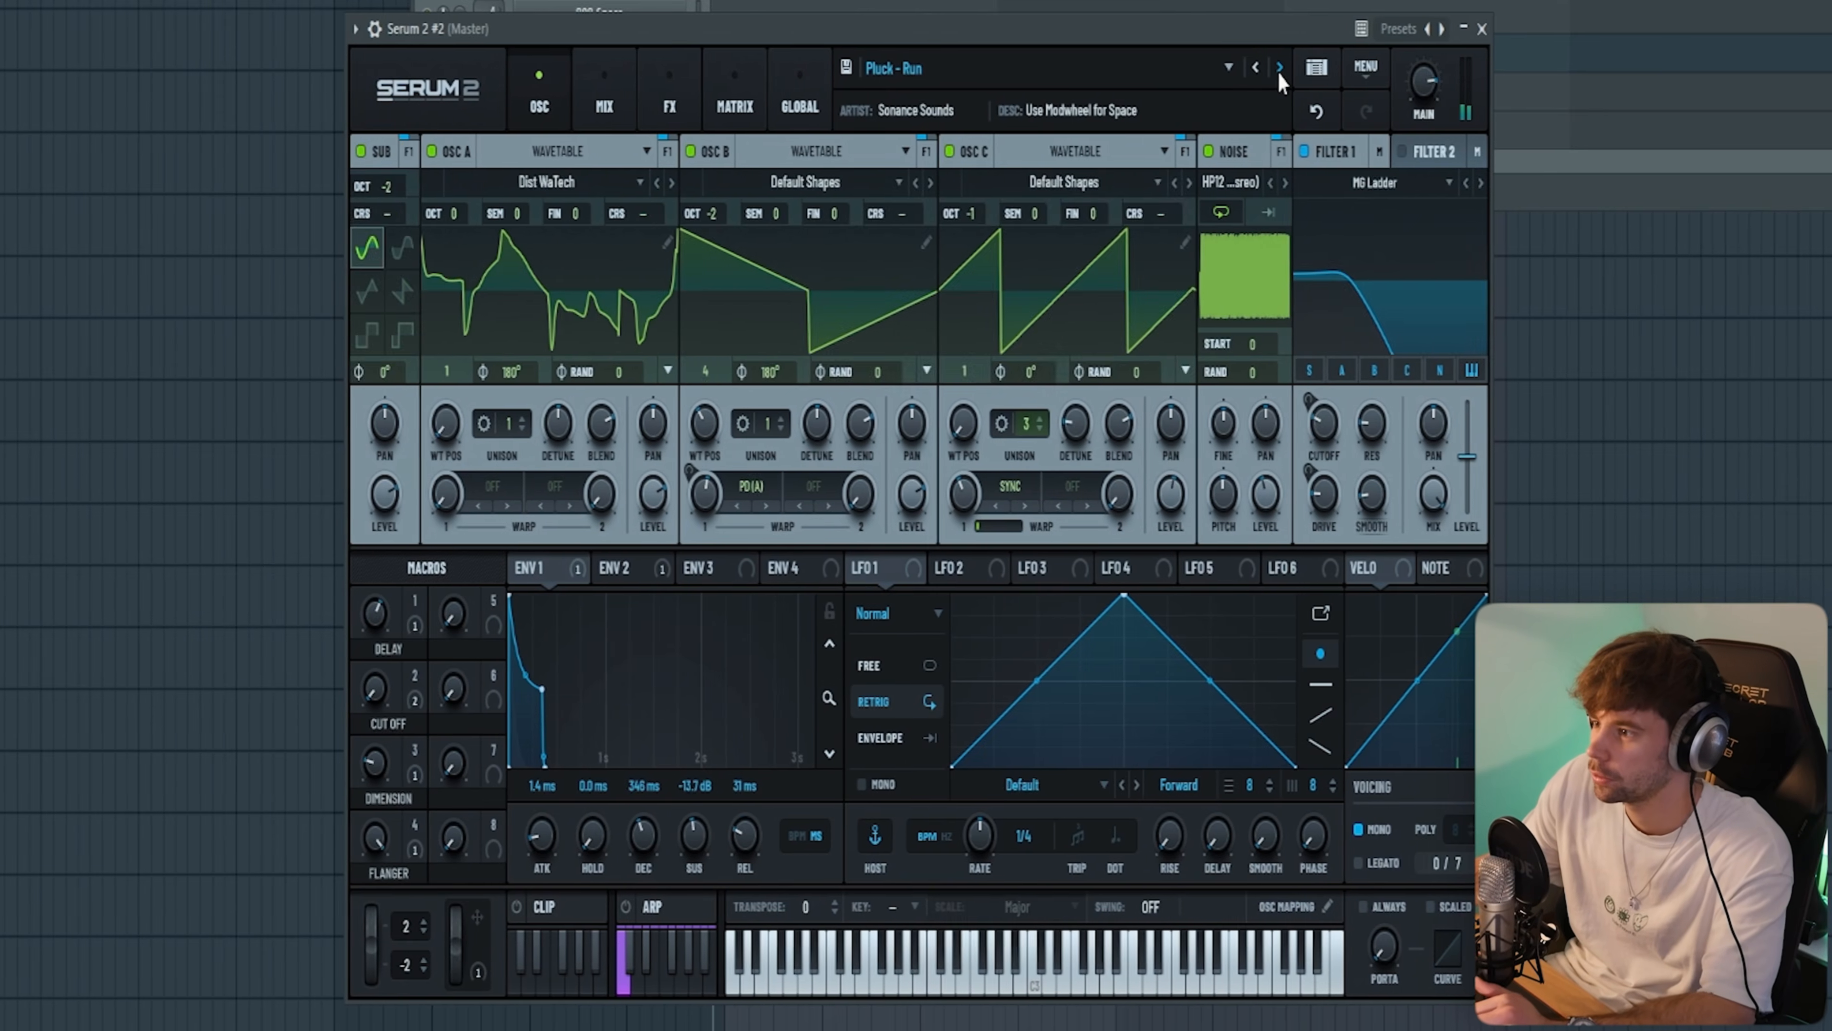
{"action": "left_click", "coordinate": [1284, 71]}
{"action": "left_click", "coordinate": [1257, 69]}
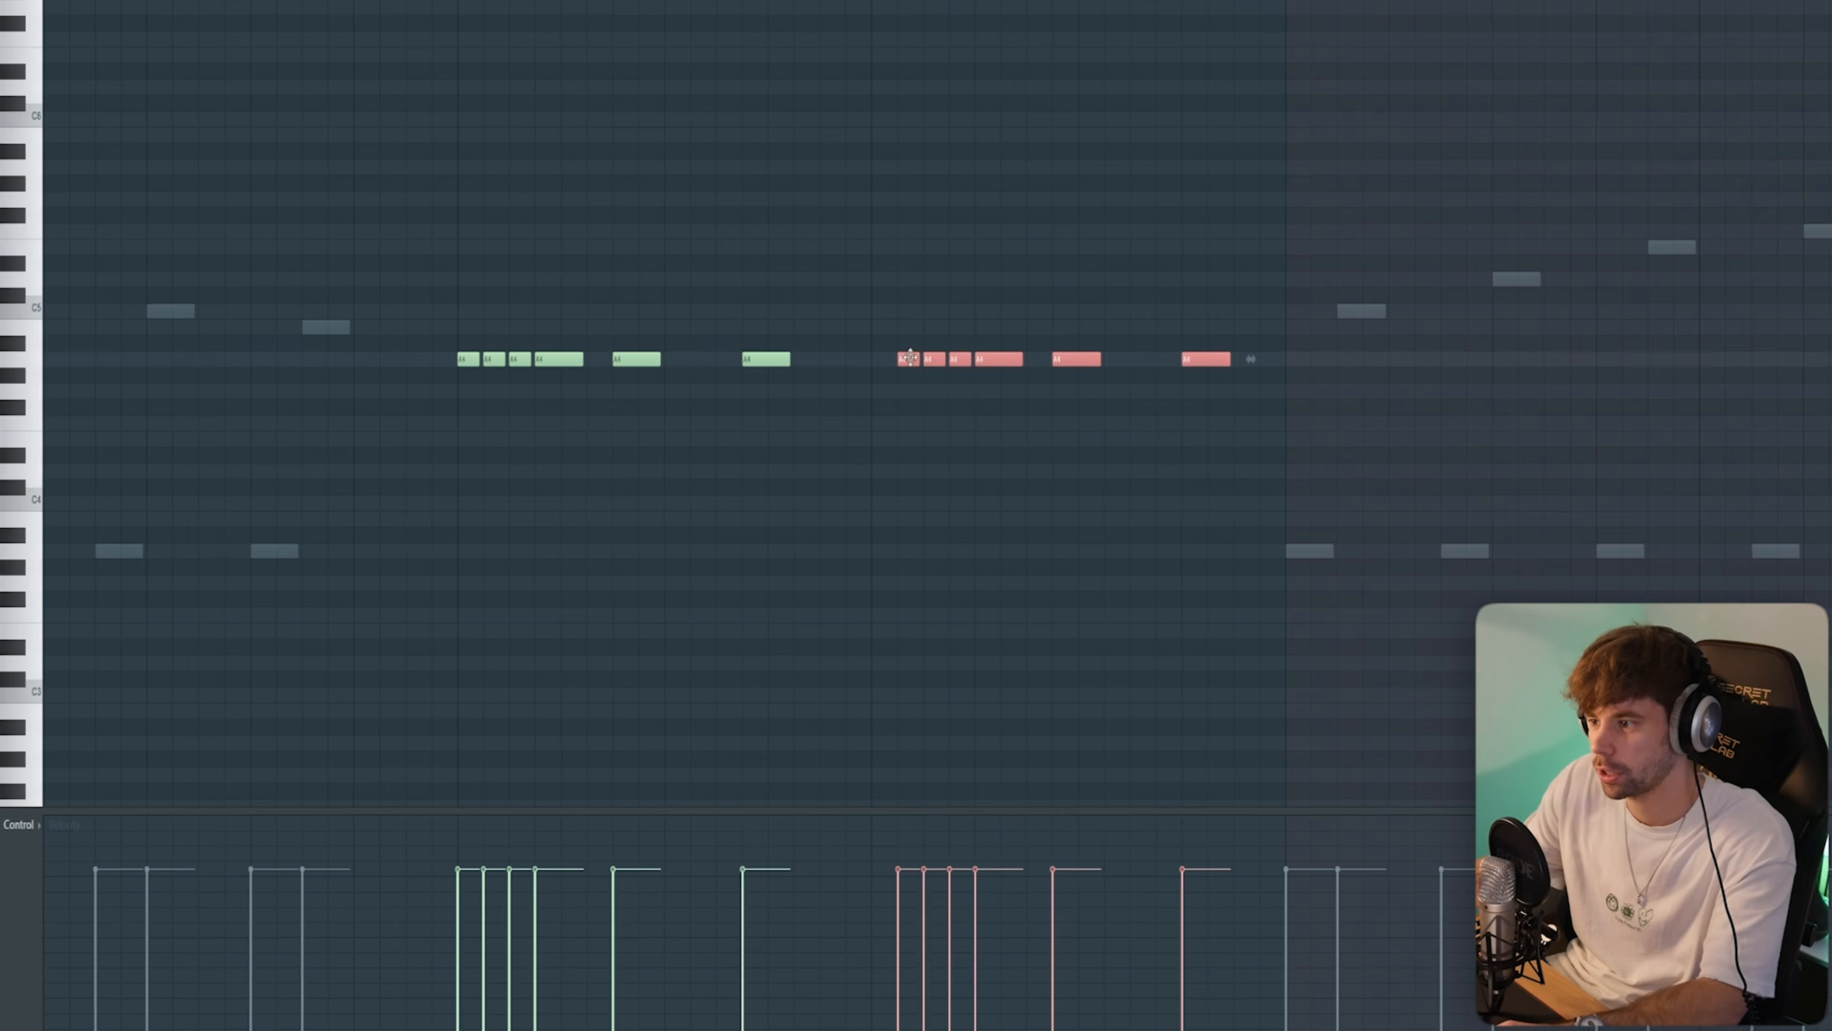
{"action": "key", "text": "space"}
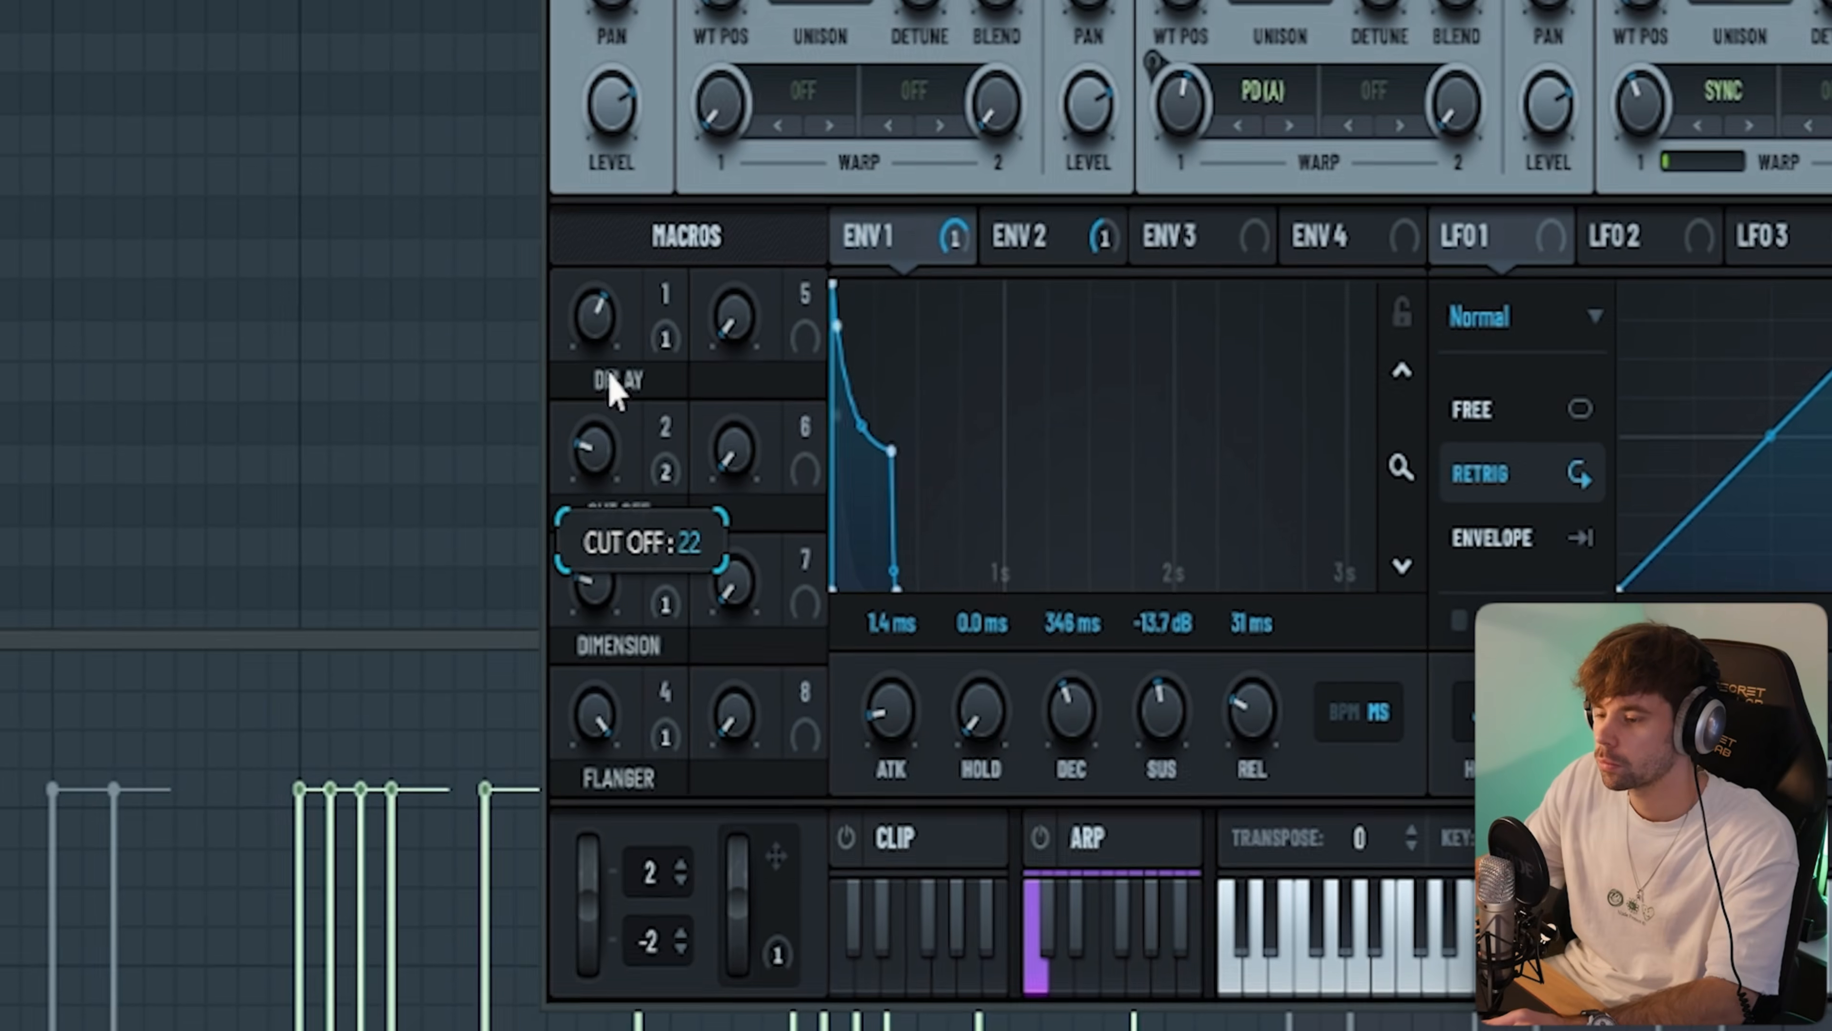
{"action": "left_click_drag", "start_coordinate": [609, 390], "coordinate": [581, 994]}
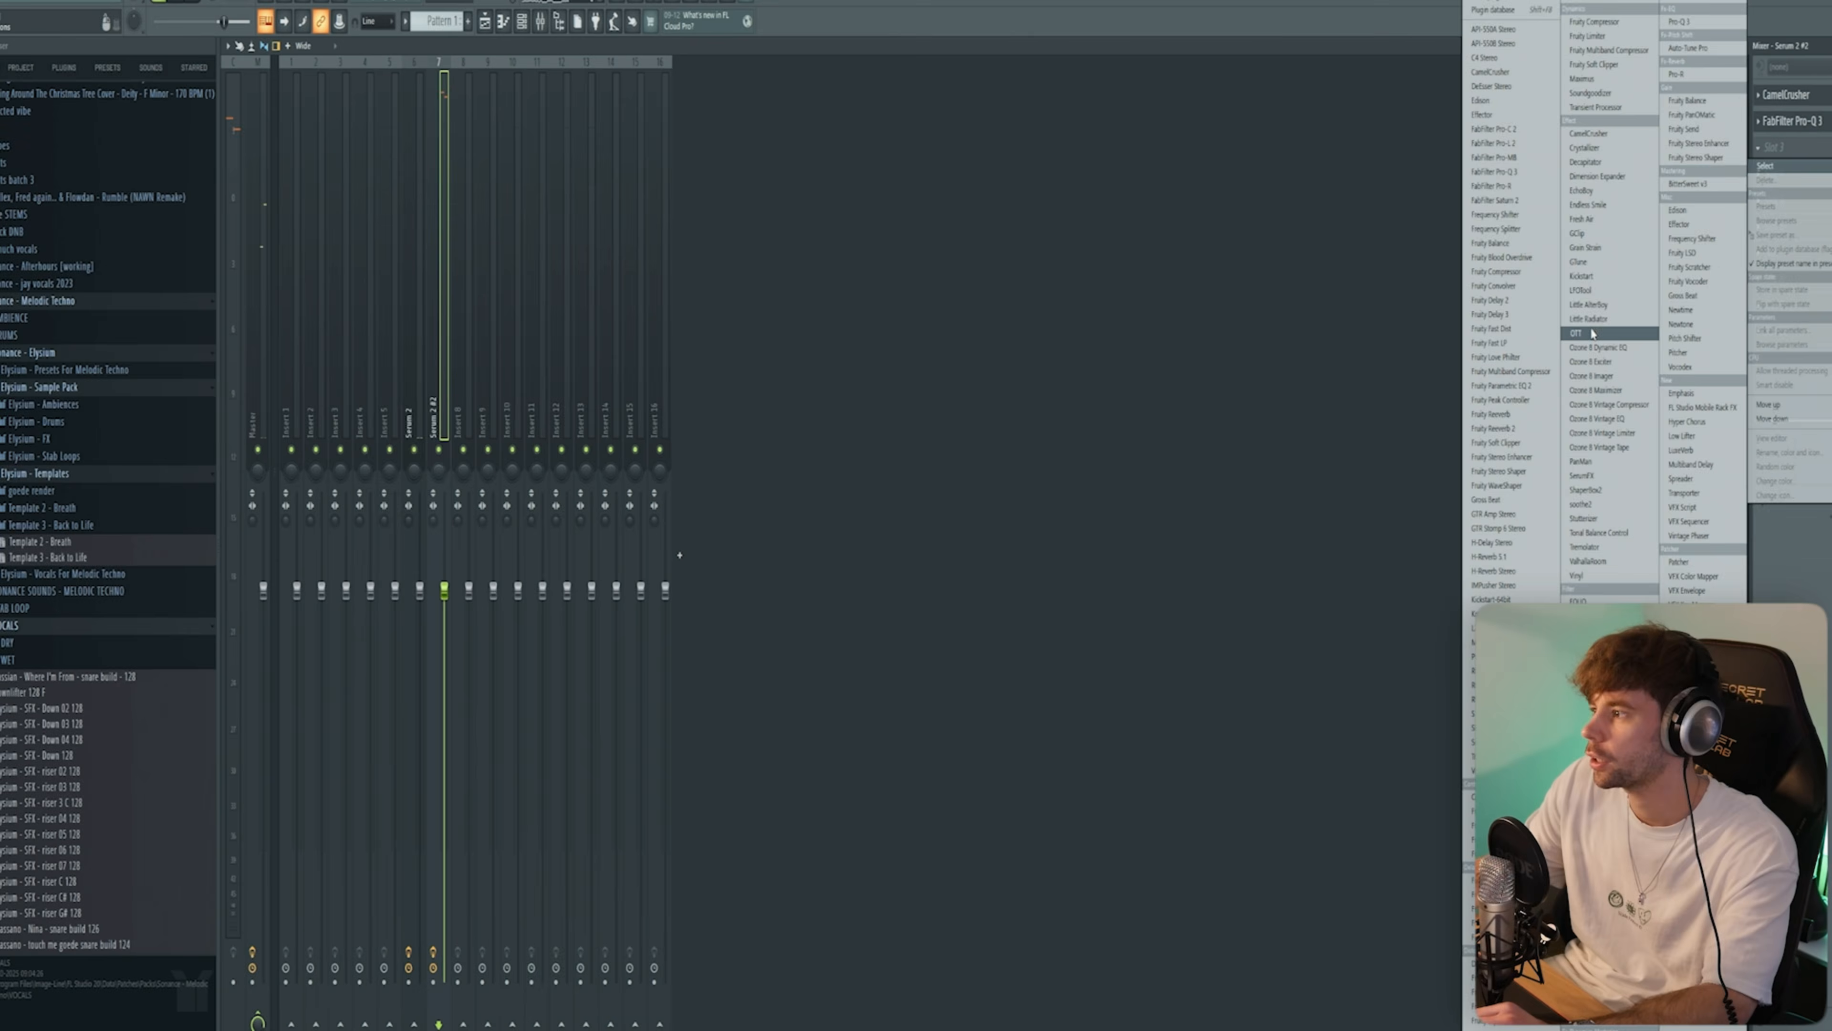
- Add OTT and ValhallaRoom to the Serum 2 #2 mixer track after FabFilter Pro-Q 3, and adjust the OTT depth
{"action": "left_click", "coordinate": [1595, 380]}
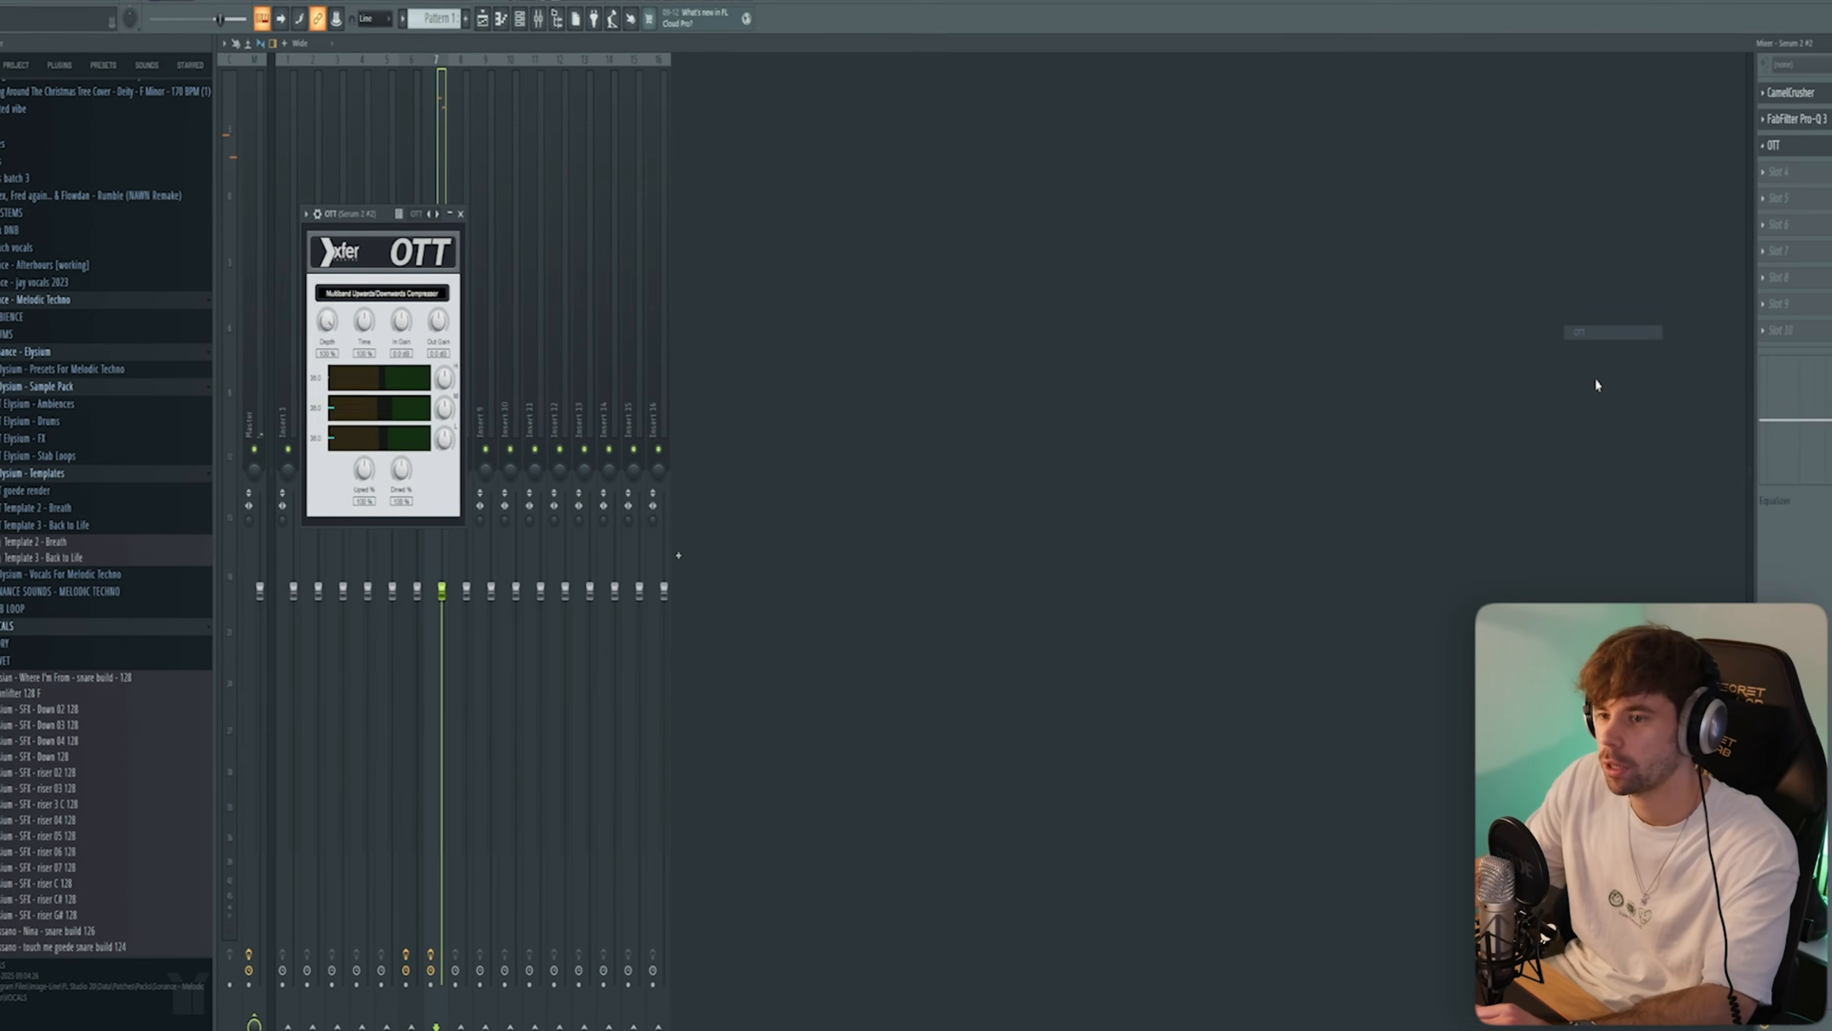
{"action": "left_click_drag", "start_coordinate": [324, 321], "coordinate": [337, 323]}
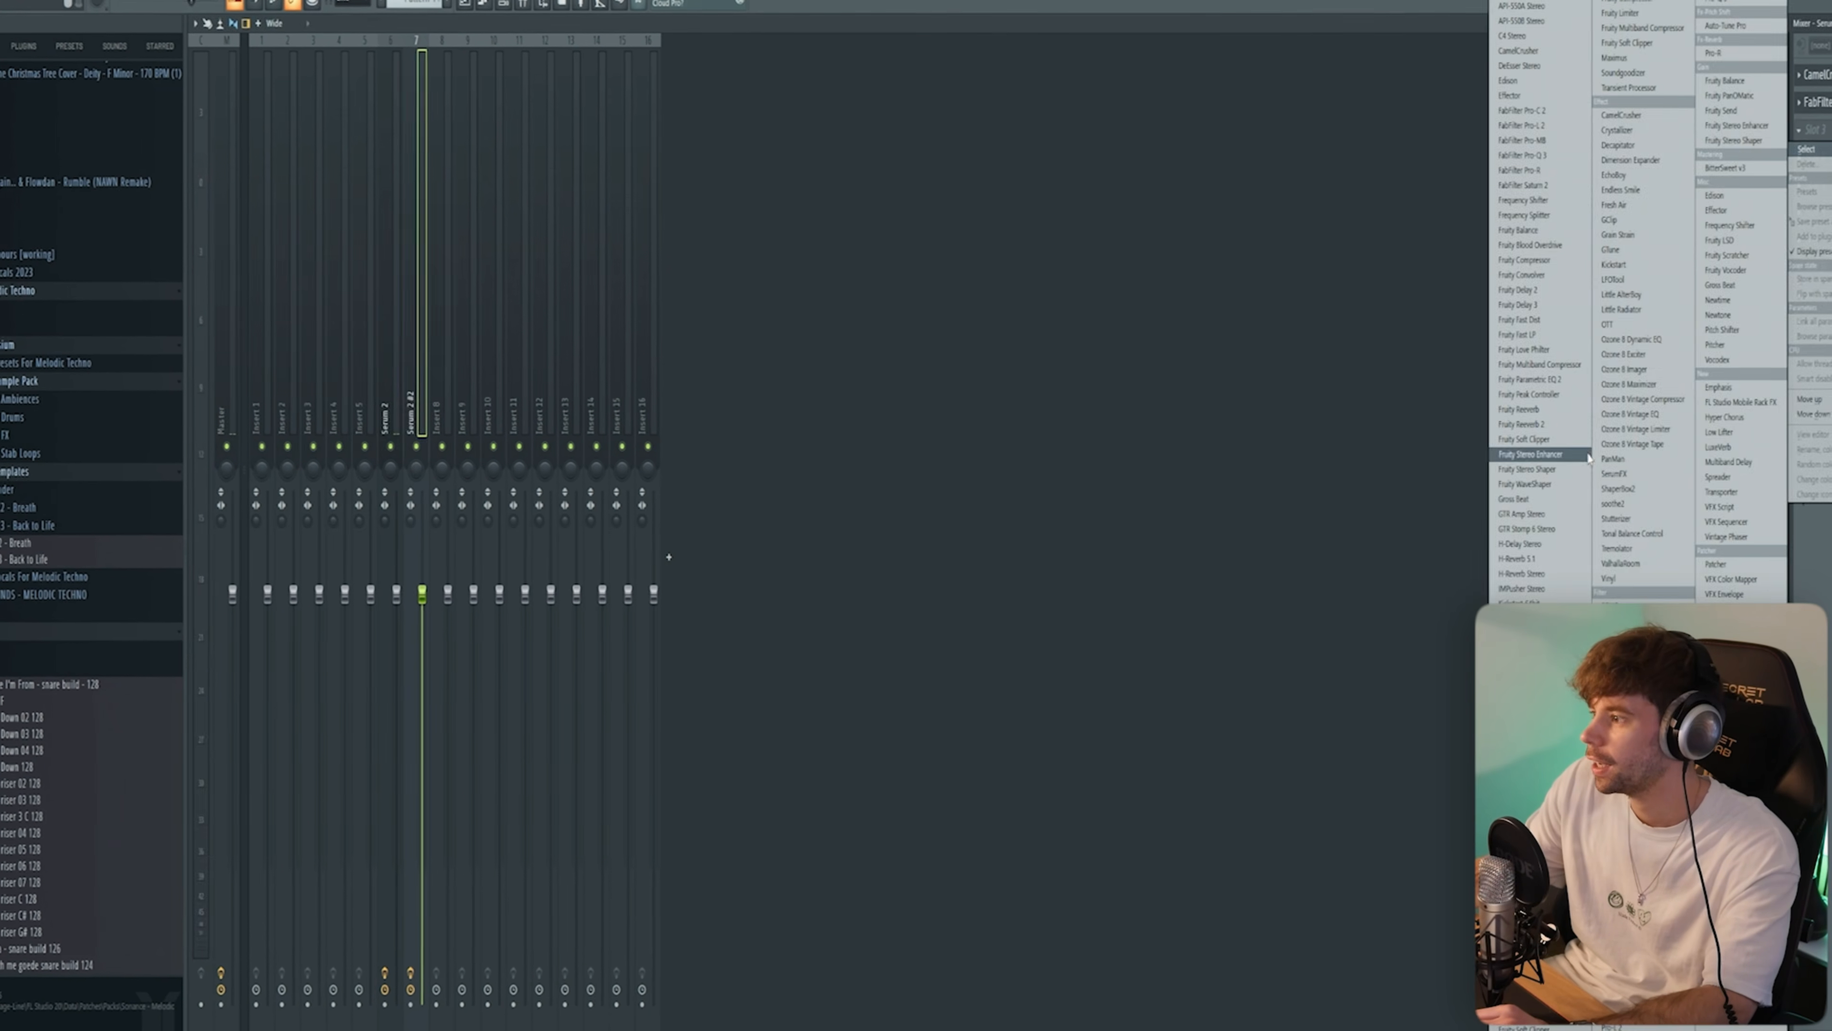
{"action": "left_click", "coordinate": [1546, 550]}
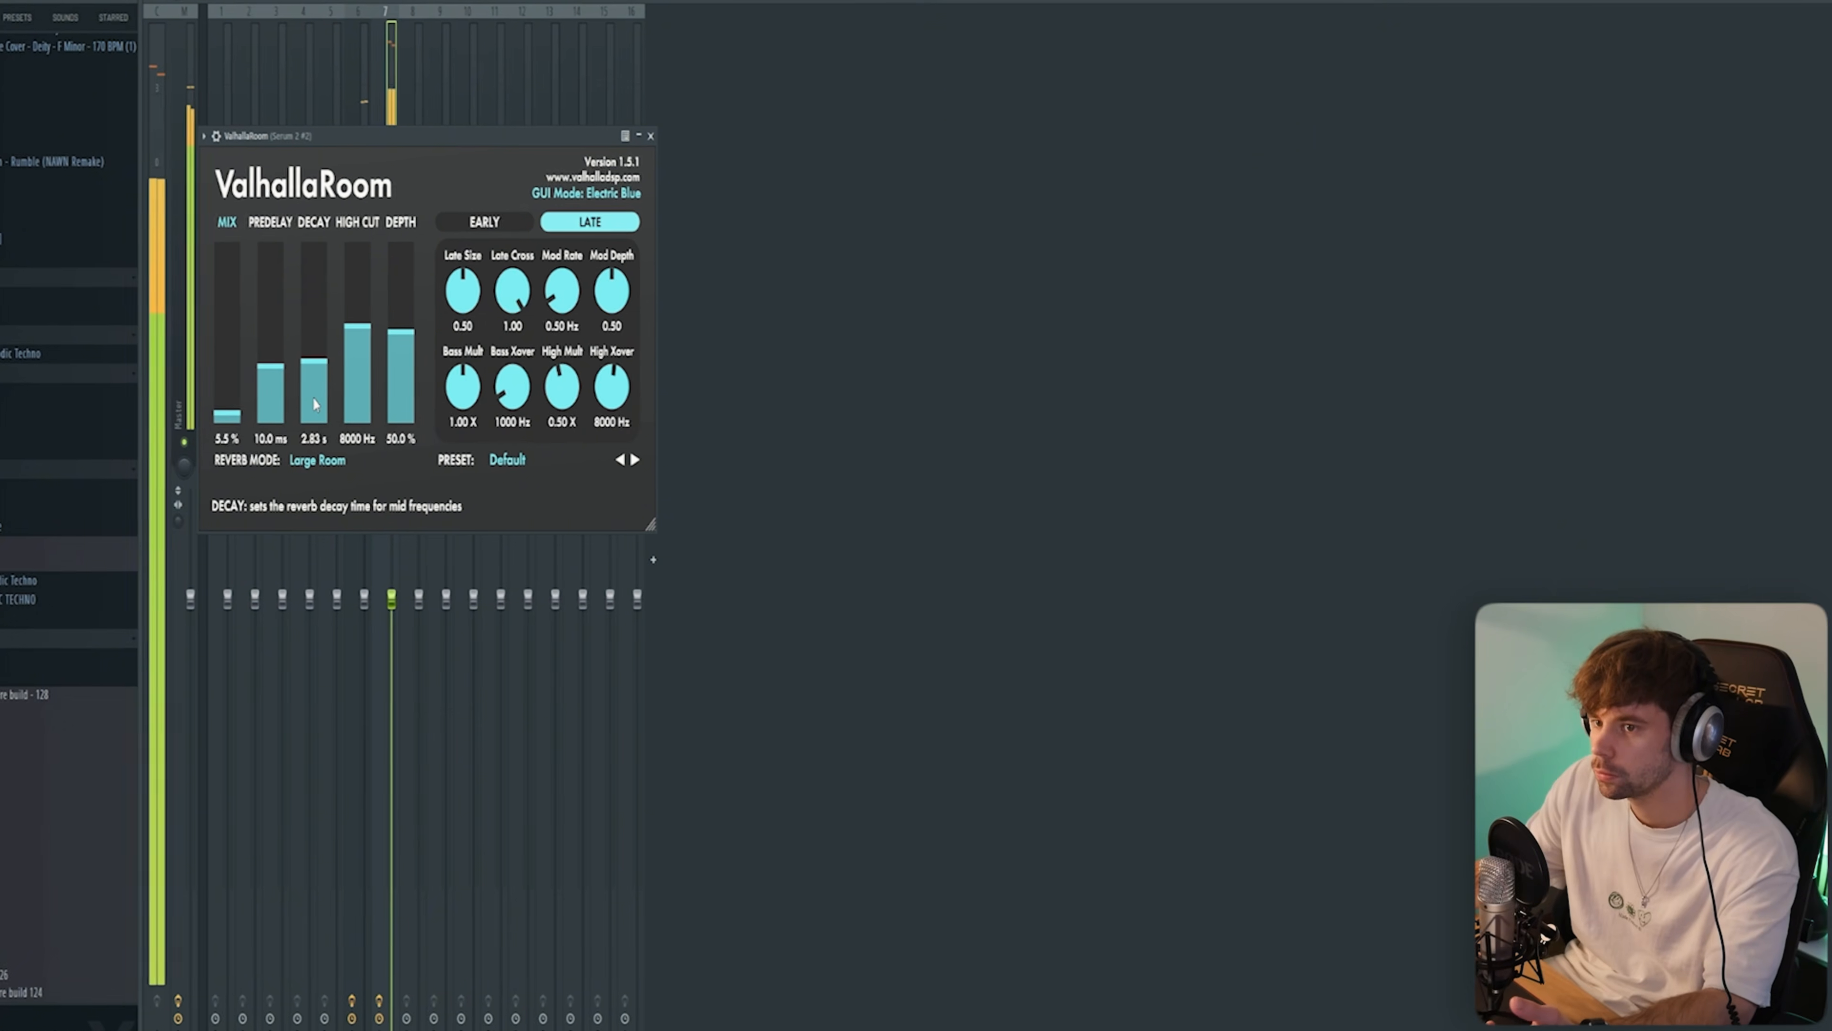
{"action": "left_click_drag", "start_coordinate": [337, 150], "coordinate": [775, 177]}
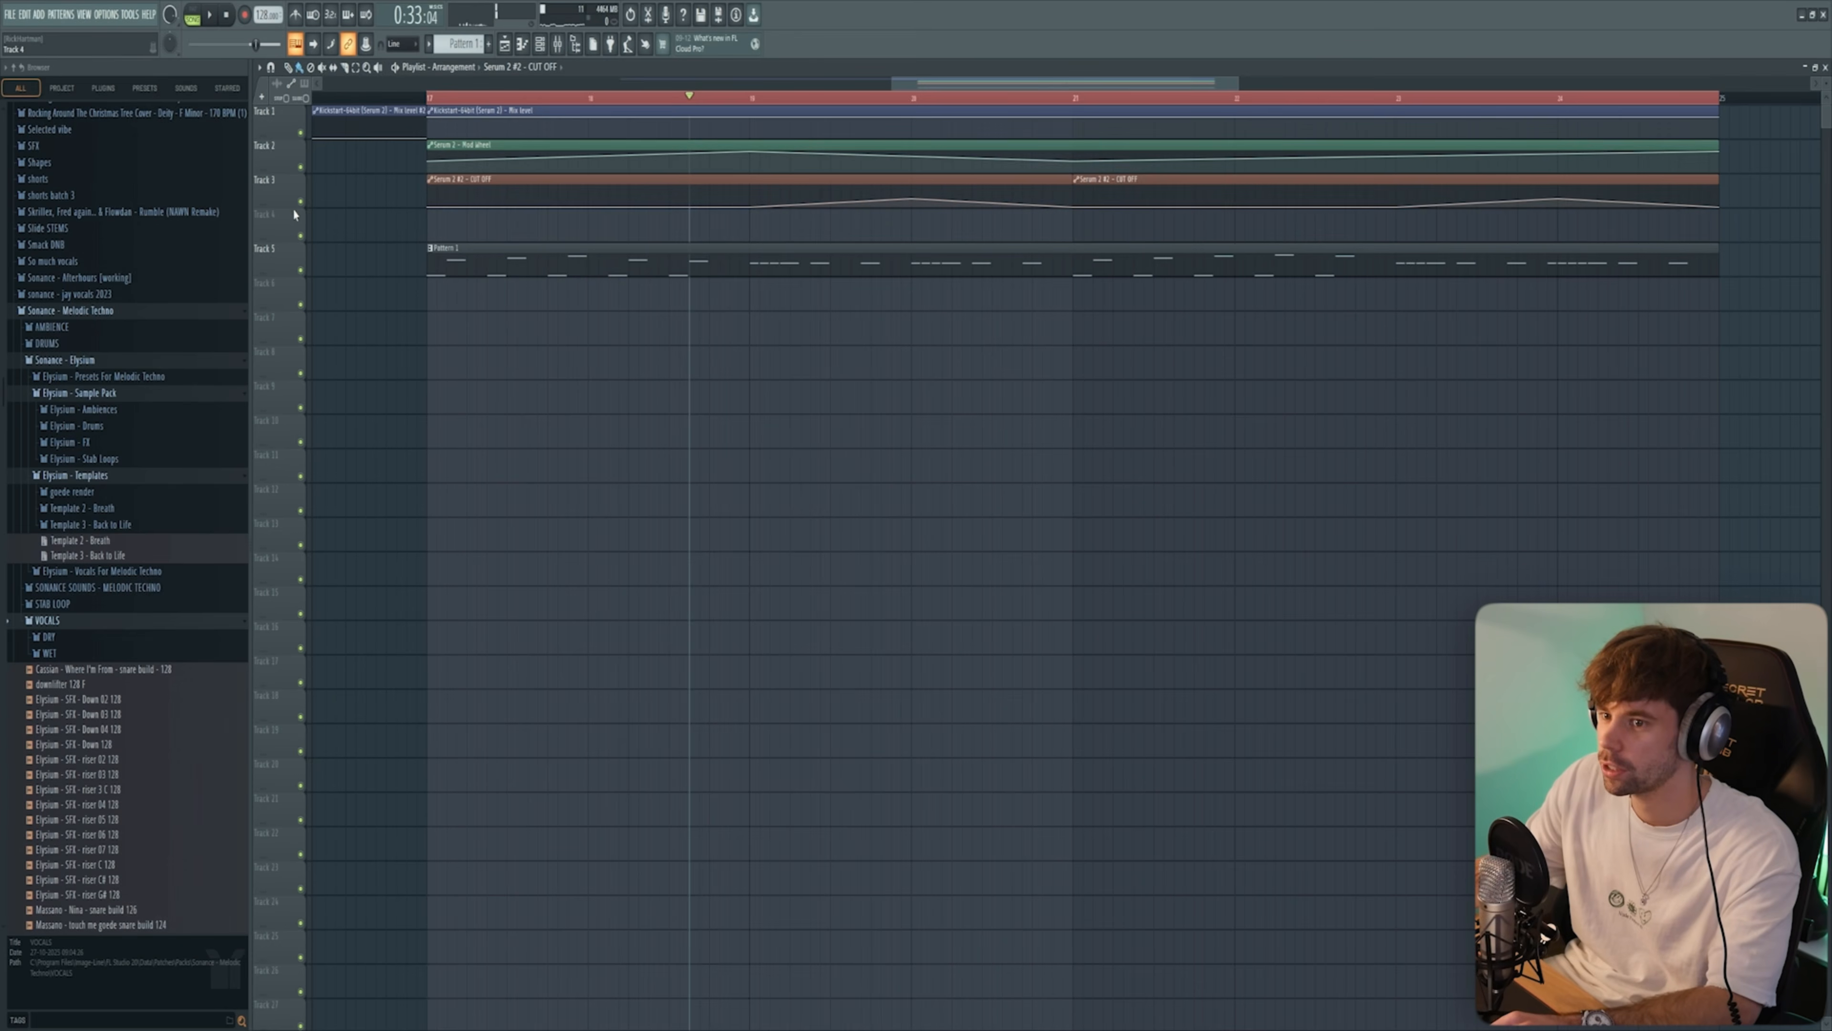
- Enlarge the playlist track with the Serum 2 #2 Cut Off automation and play the arrangement to check its curve
{"action": "left_click_drag", "start_coordinate": [293, 211], "coordinate": [280, 290]}
{"action": "key", "text": "space"}
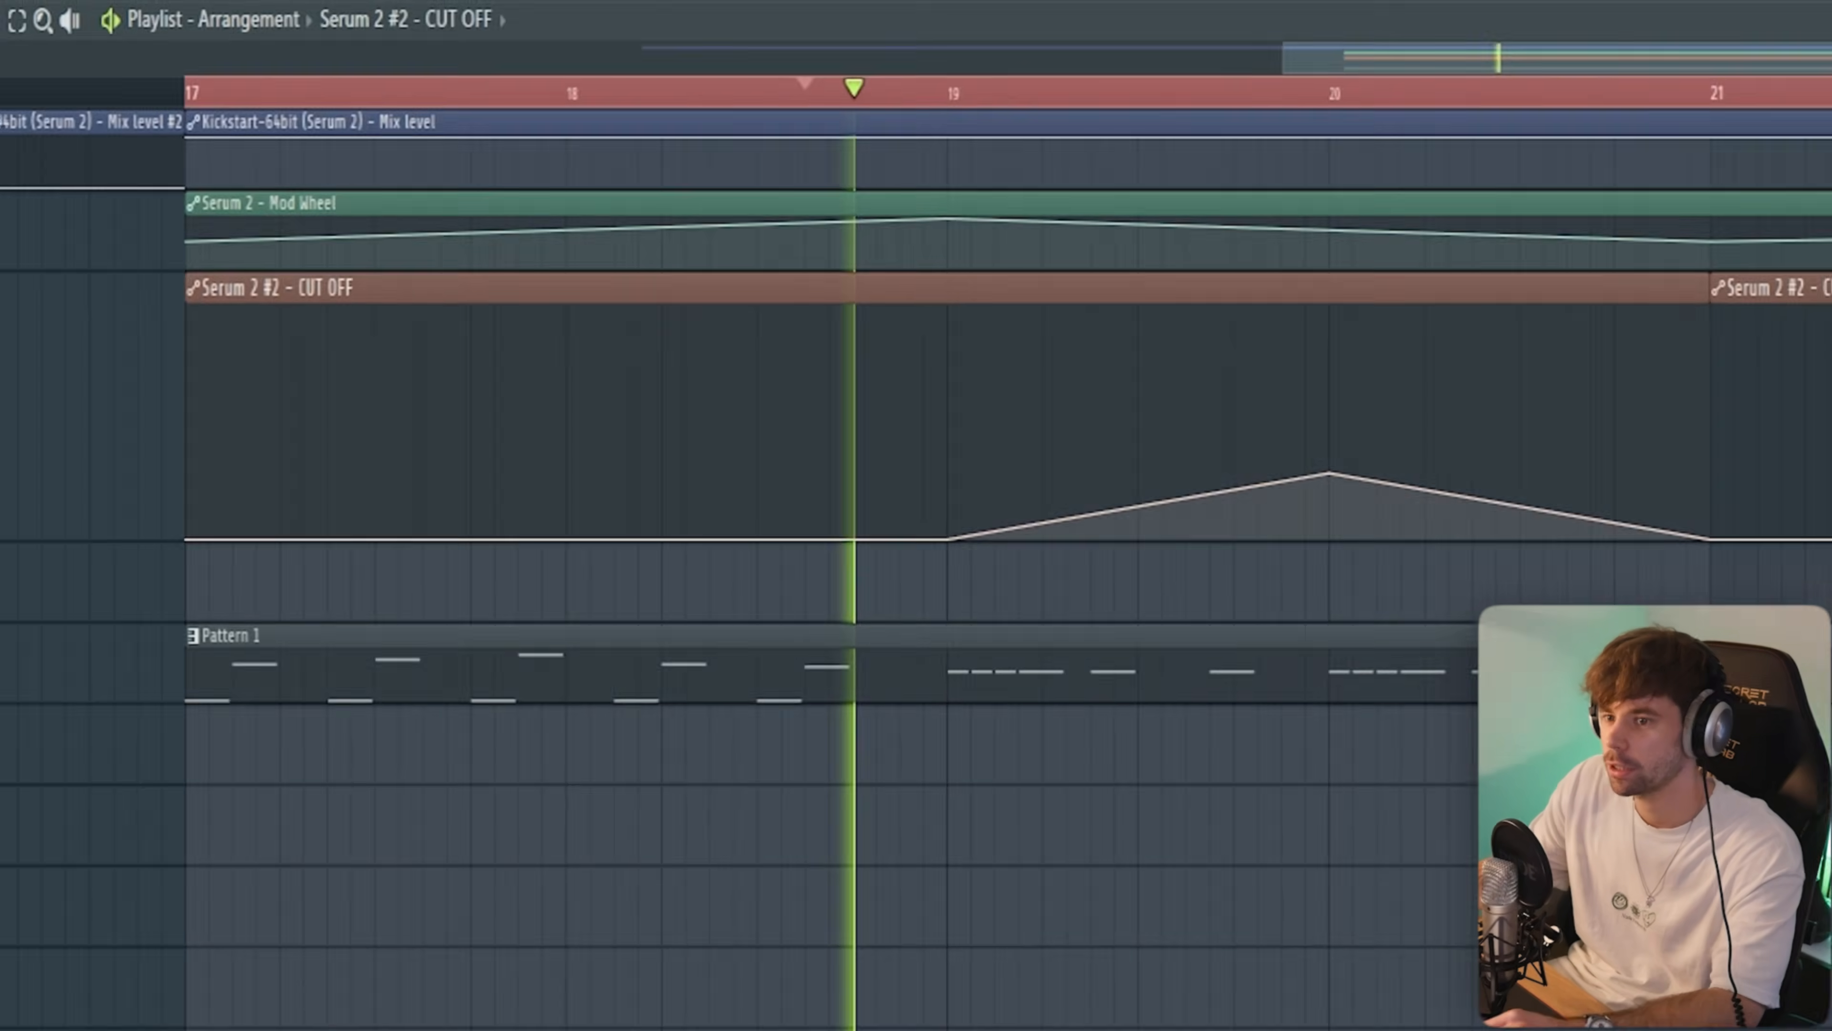
{"action": "left_click_drag", "start_coordinate": [3, 540], "coordinate": [3, 378]}
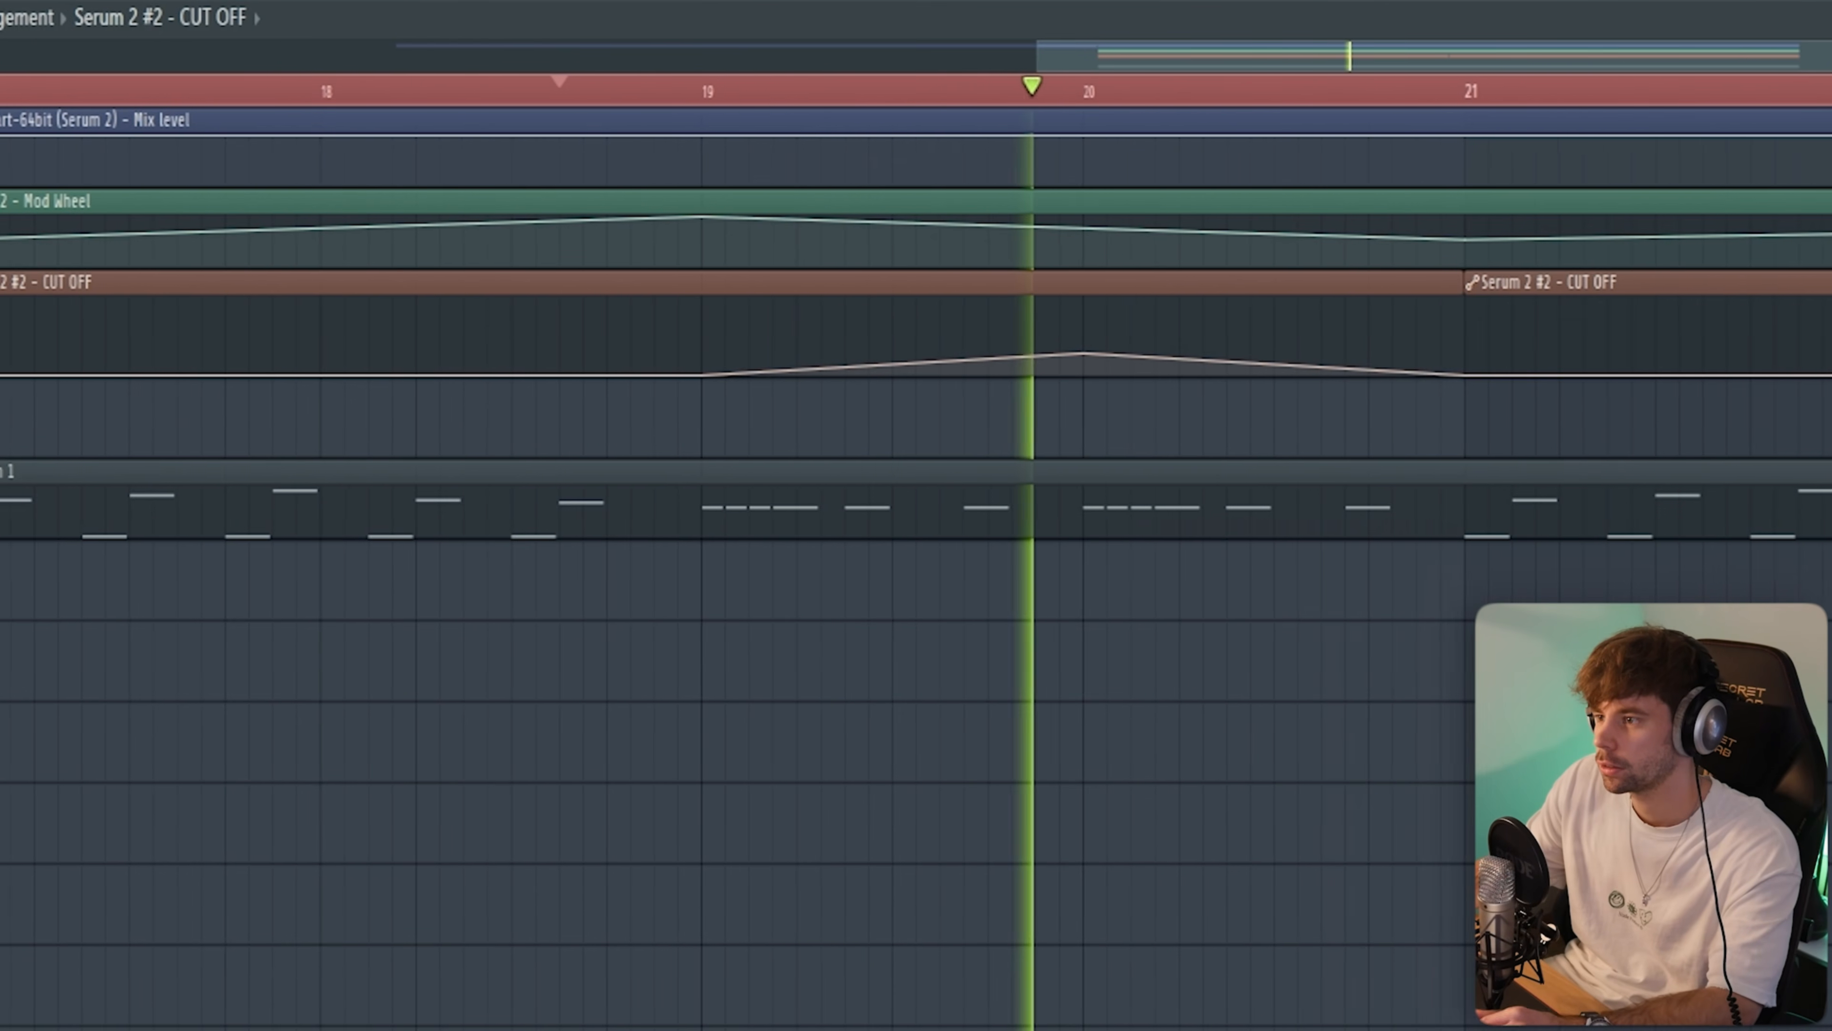
{"action": "scroll", "coordinate": [530, 635], "scroll_direction": "down", "scroll_amount": 2}
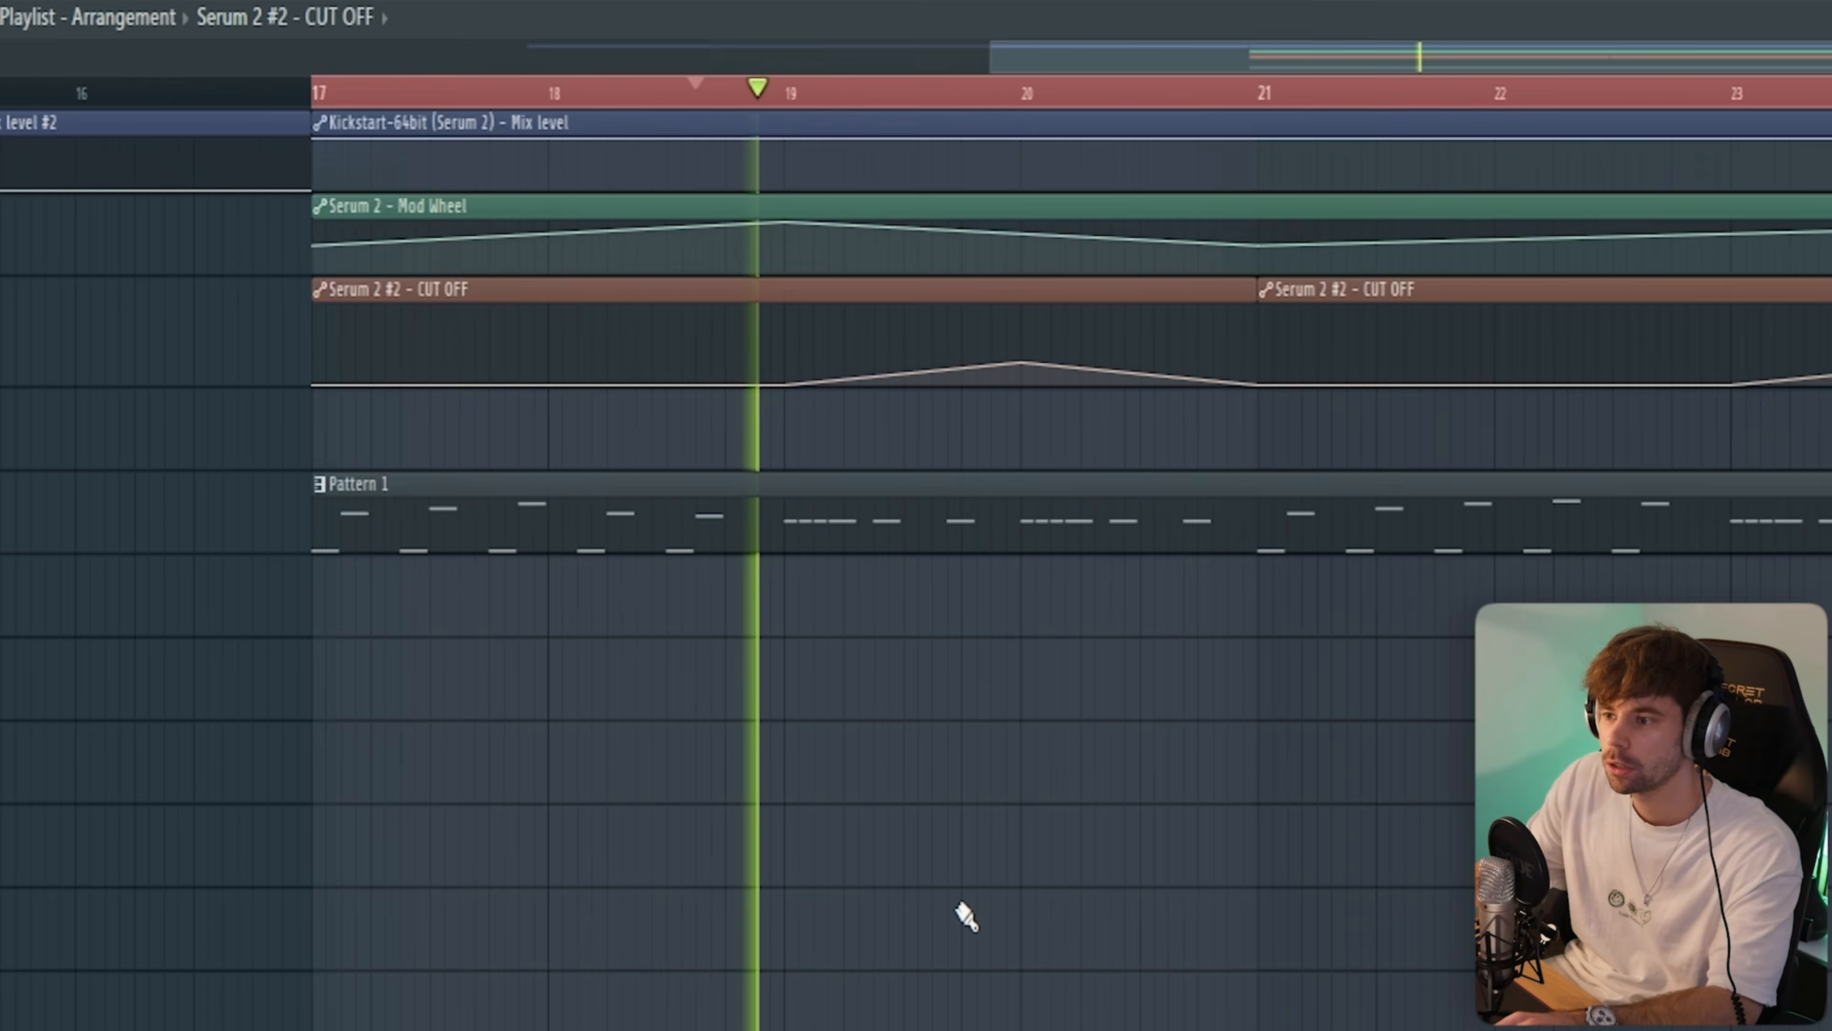
{"action": "scroll", "coordinate": [961, 916], "scroll_direction": "down", "scroll_amount": 2}
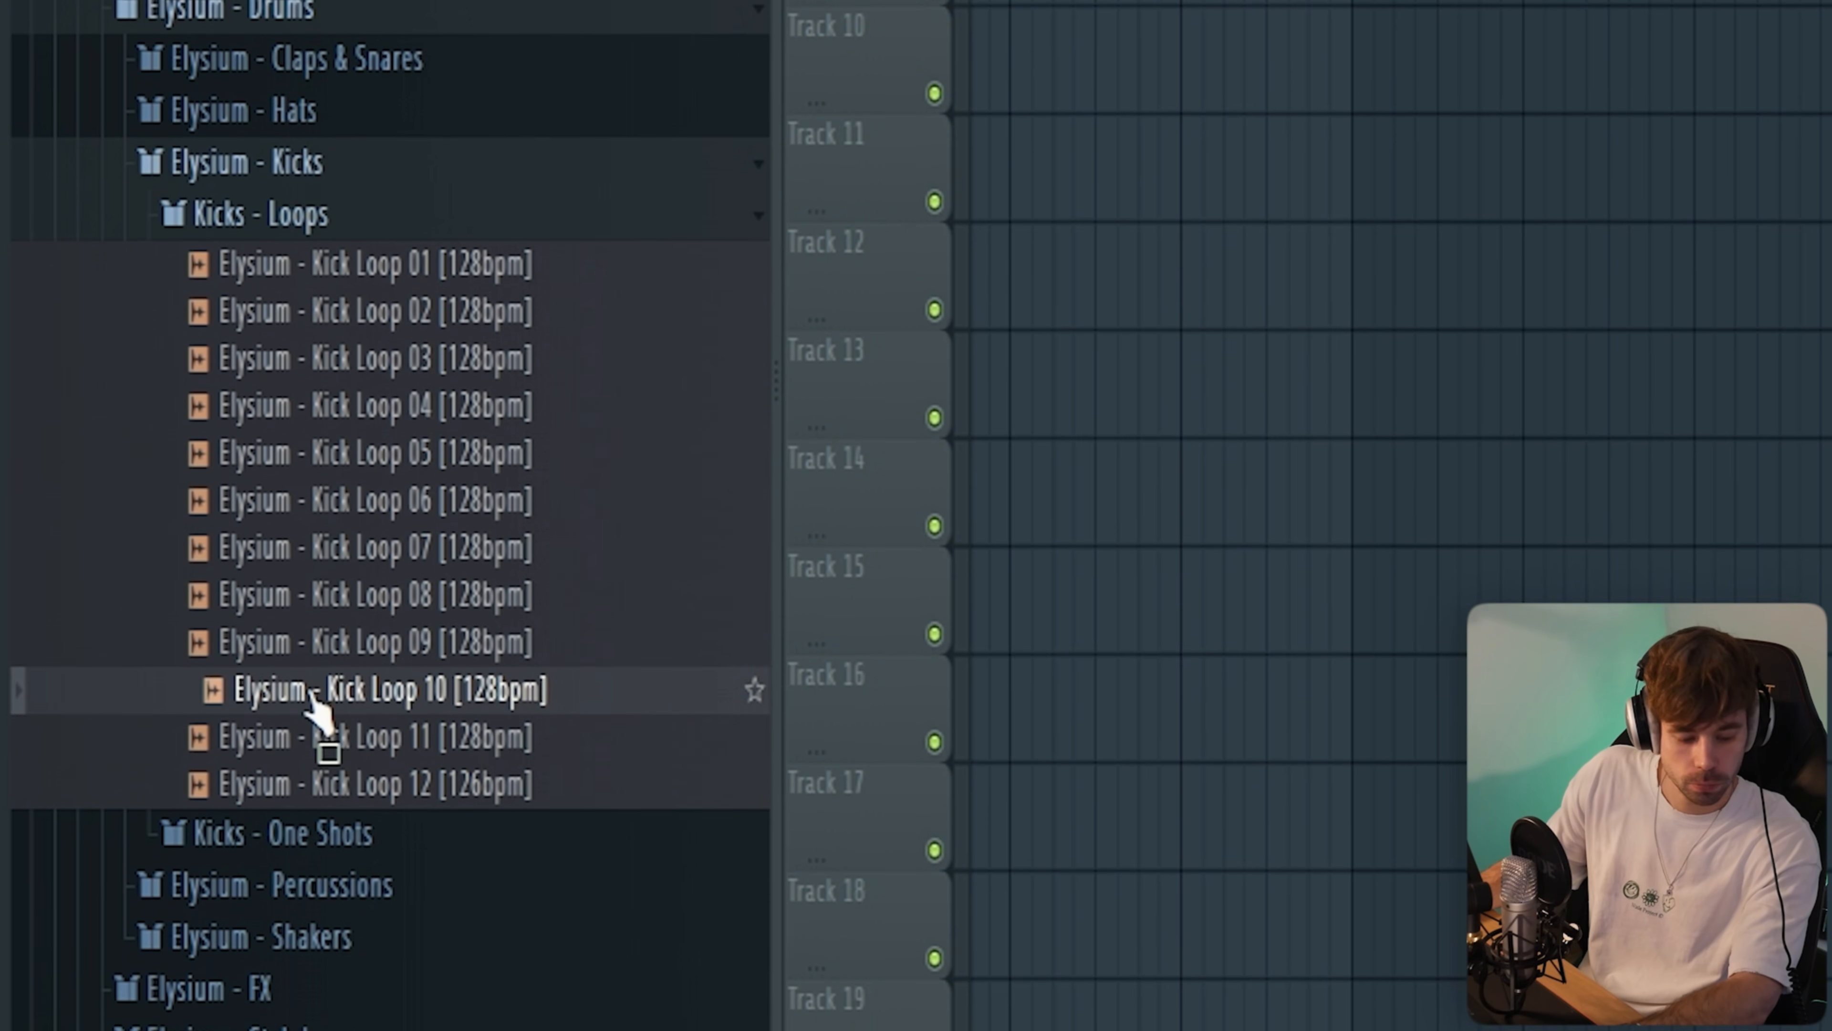
- Place Elysium Kick Loop 10 on Track 8 and Shaker Loop 04 on Track 12, both starting at bar 17
{"action": "left_click_drag", "start_coordinate": [390, 685], "coordinate": [656, 390]}
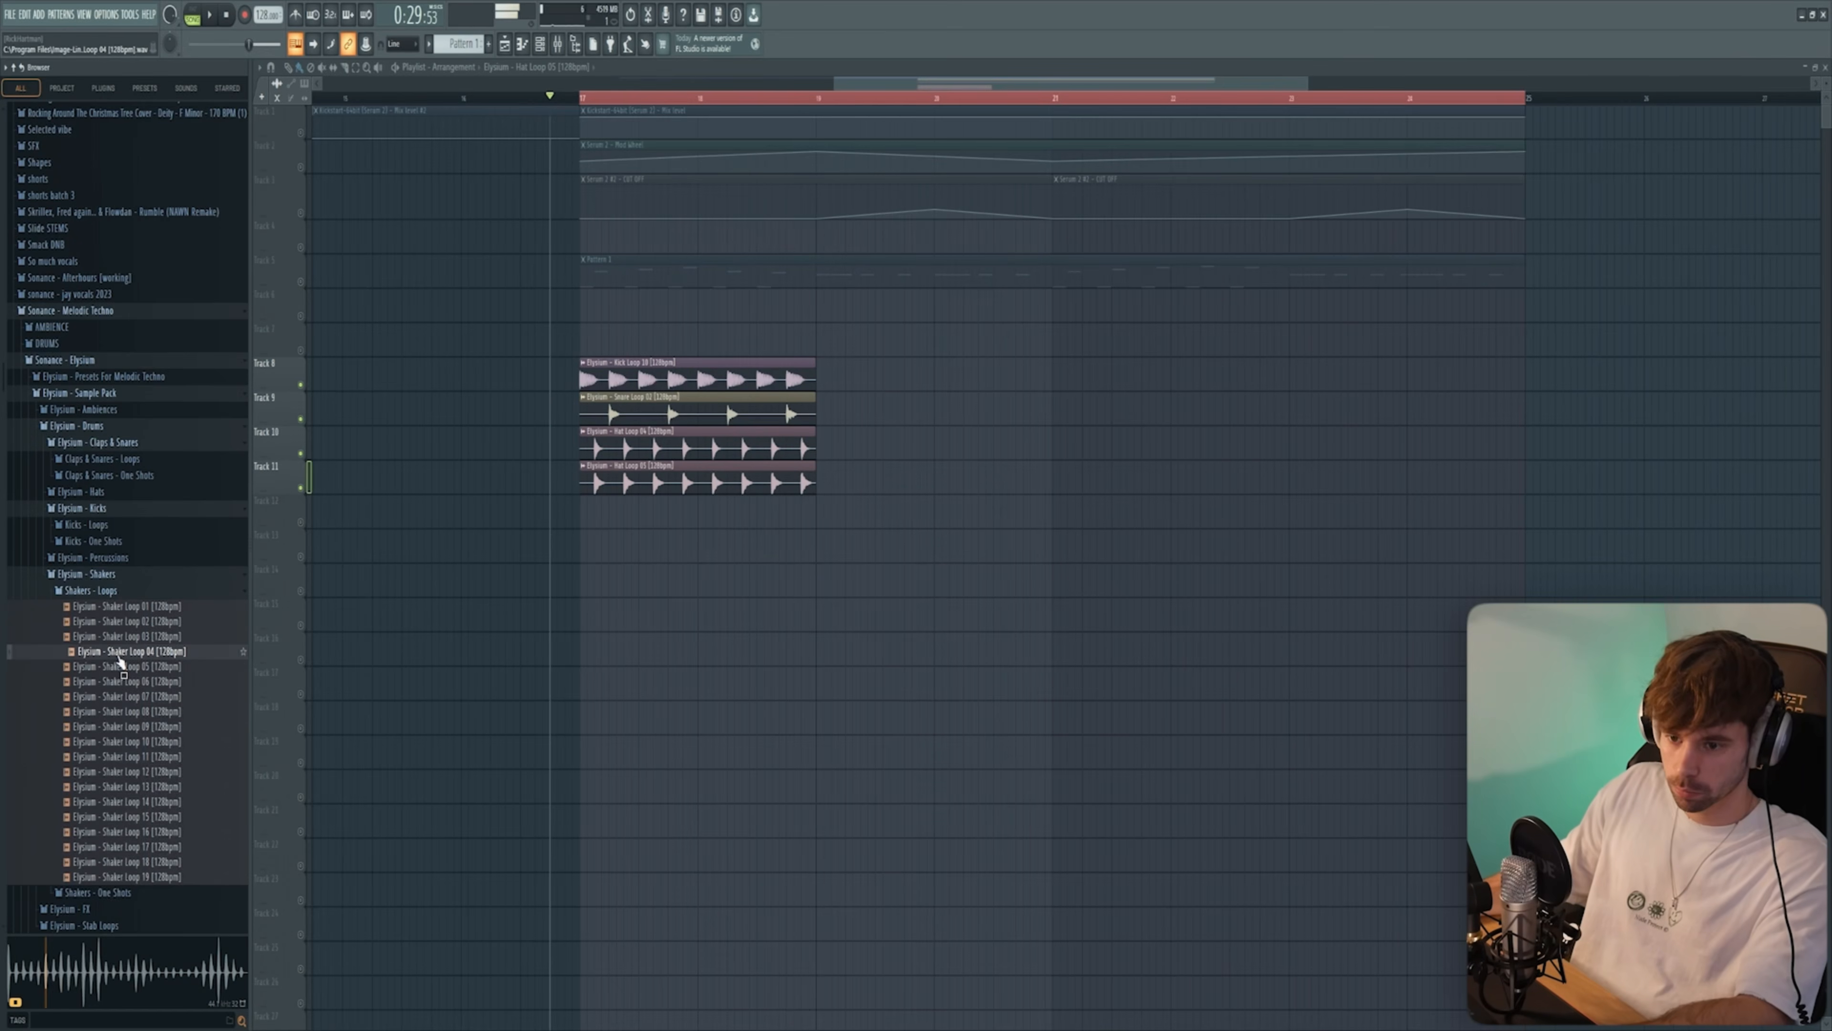
{"action": "left_click_drag", "start_coordinate": [119, 661], "coordinate": [591, 517]}
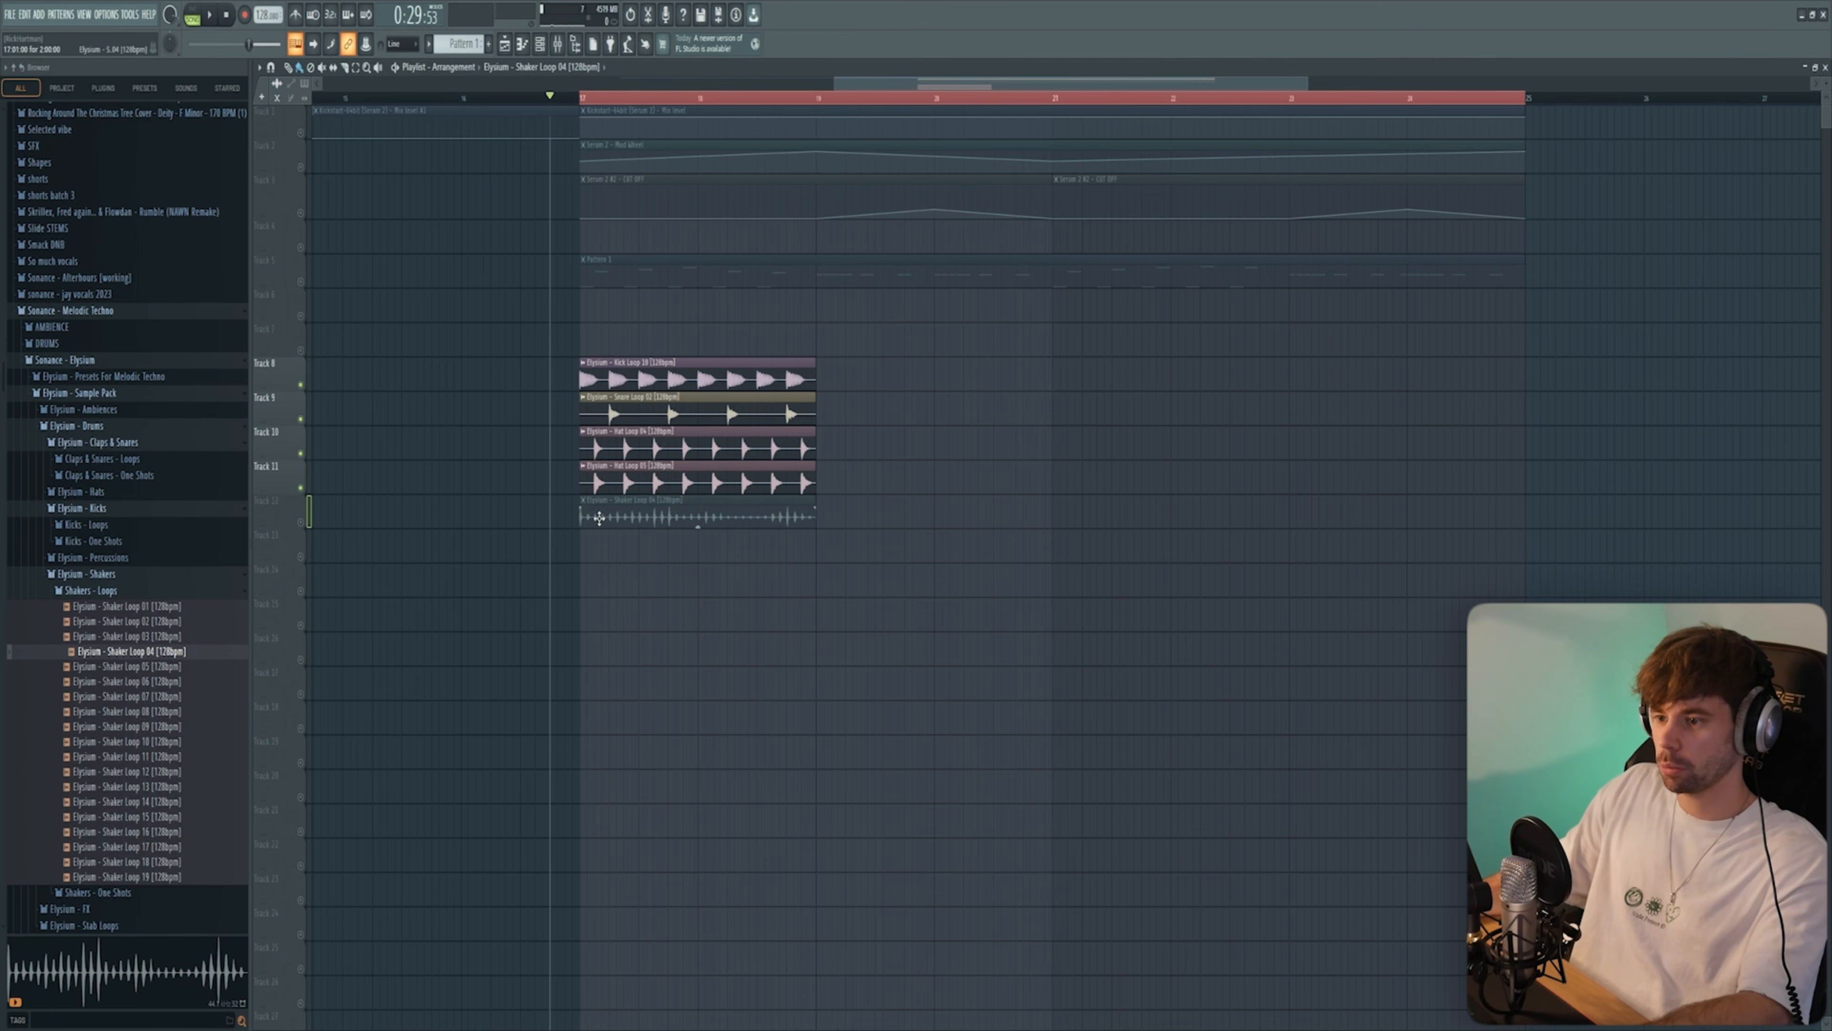
{"action": "key", "text": "space"}
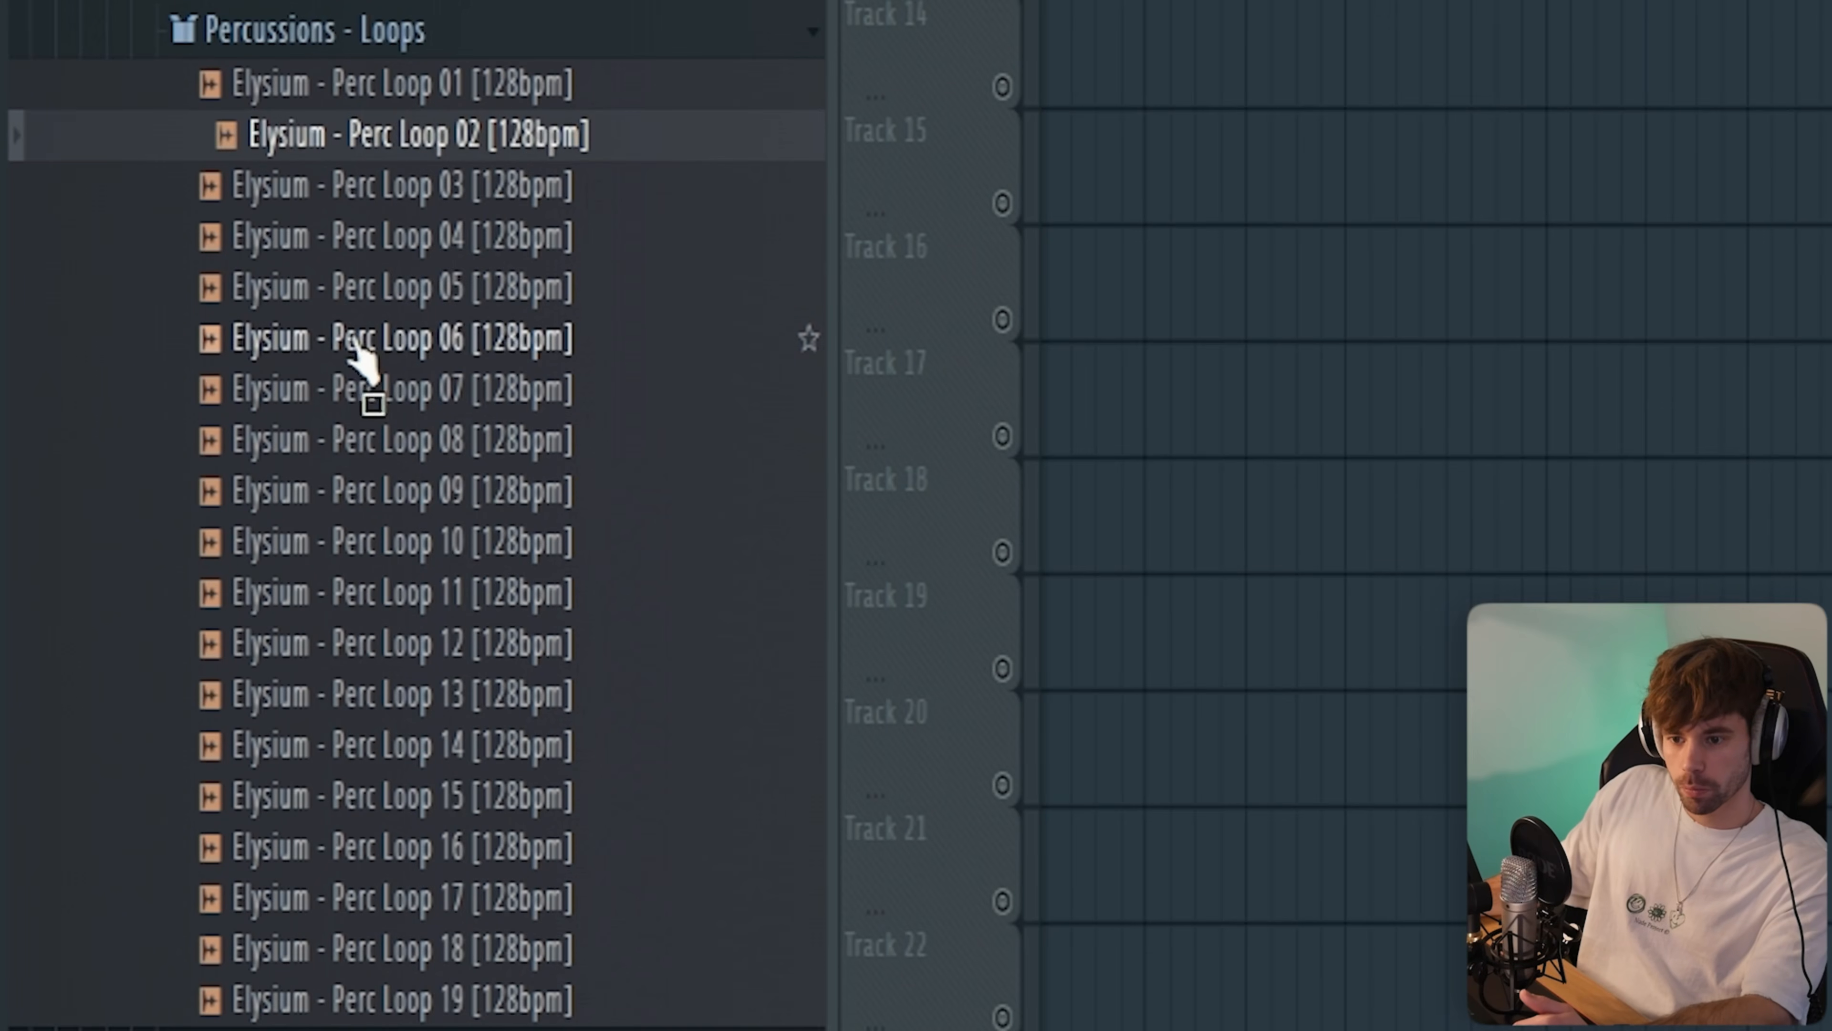
- Audition the Elysium percussion loops and add Perc Loop 06 and Perc Loop 09 on the tracks below the shaker loop
{"action": "key", "text": "Down"}
{"action": "key", "text": "Down"}
{"action": "key", "text": "Down"}
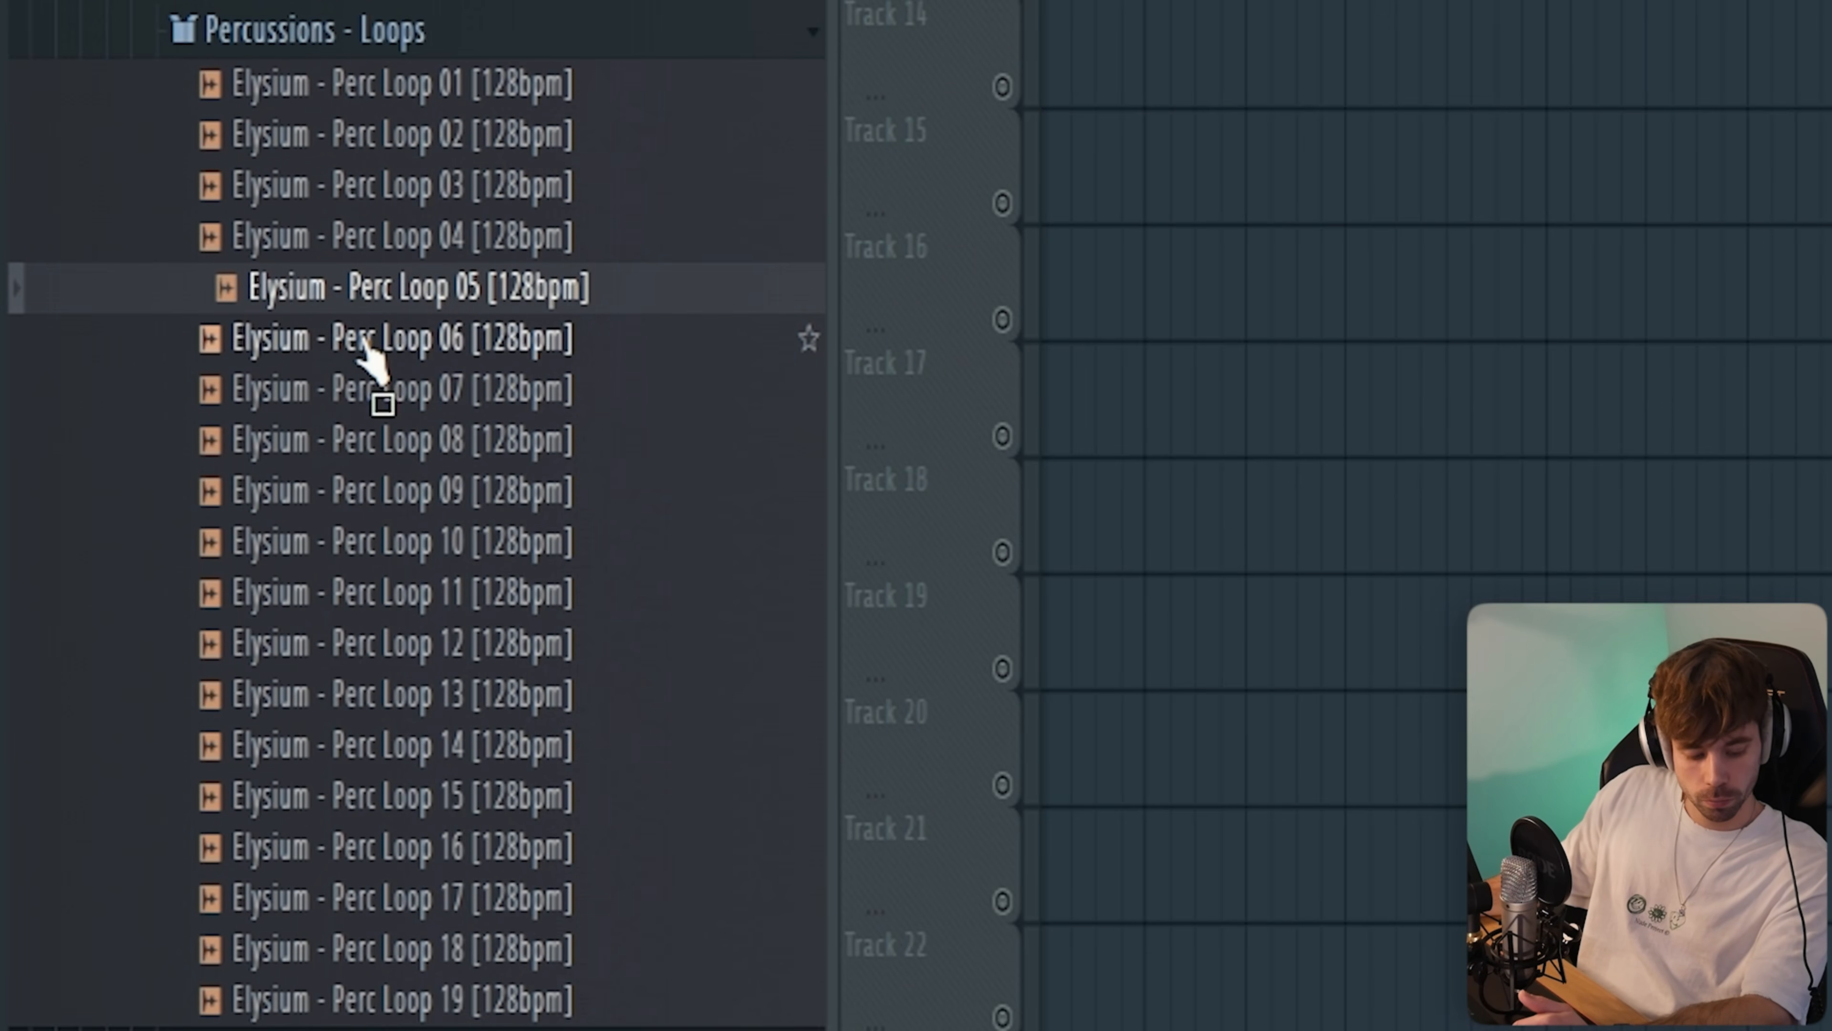
{"action": "key", "text": "Down"}
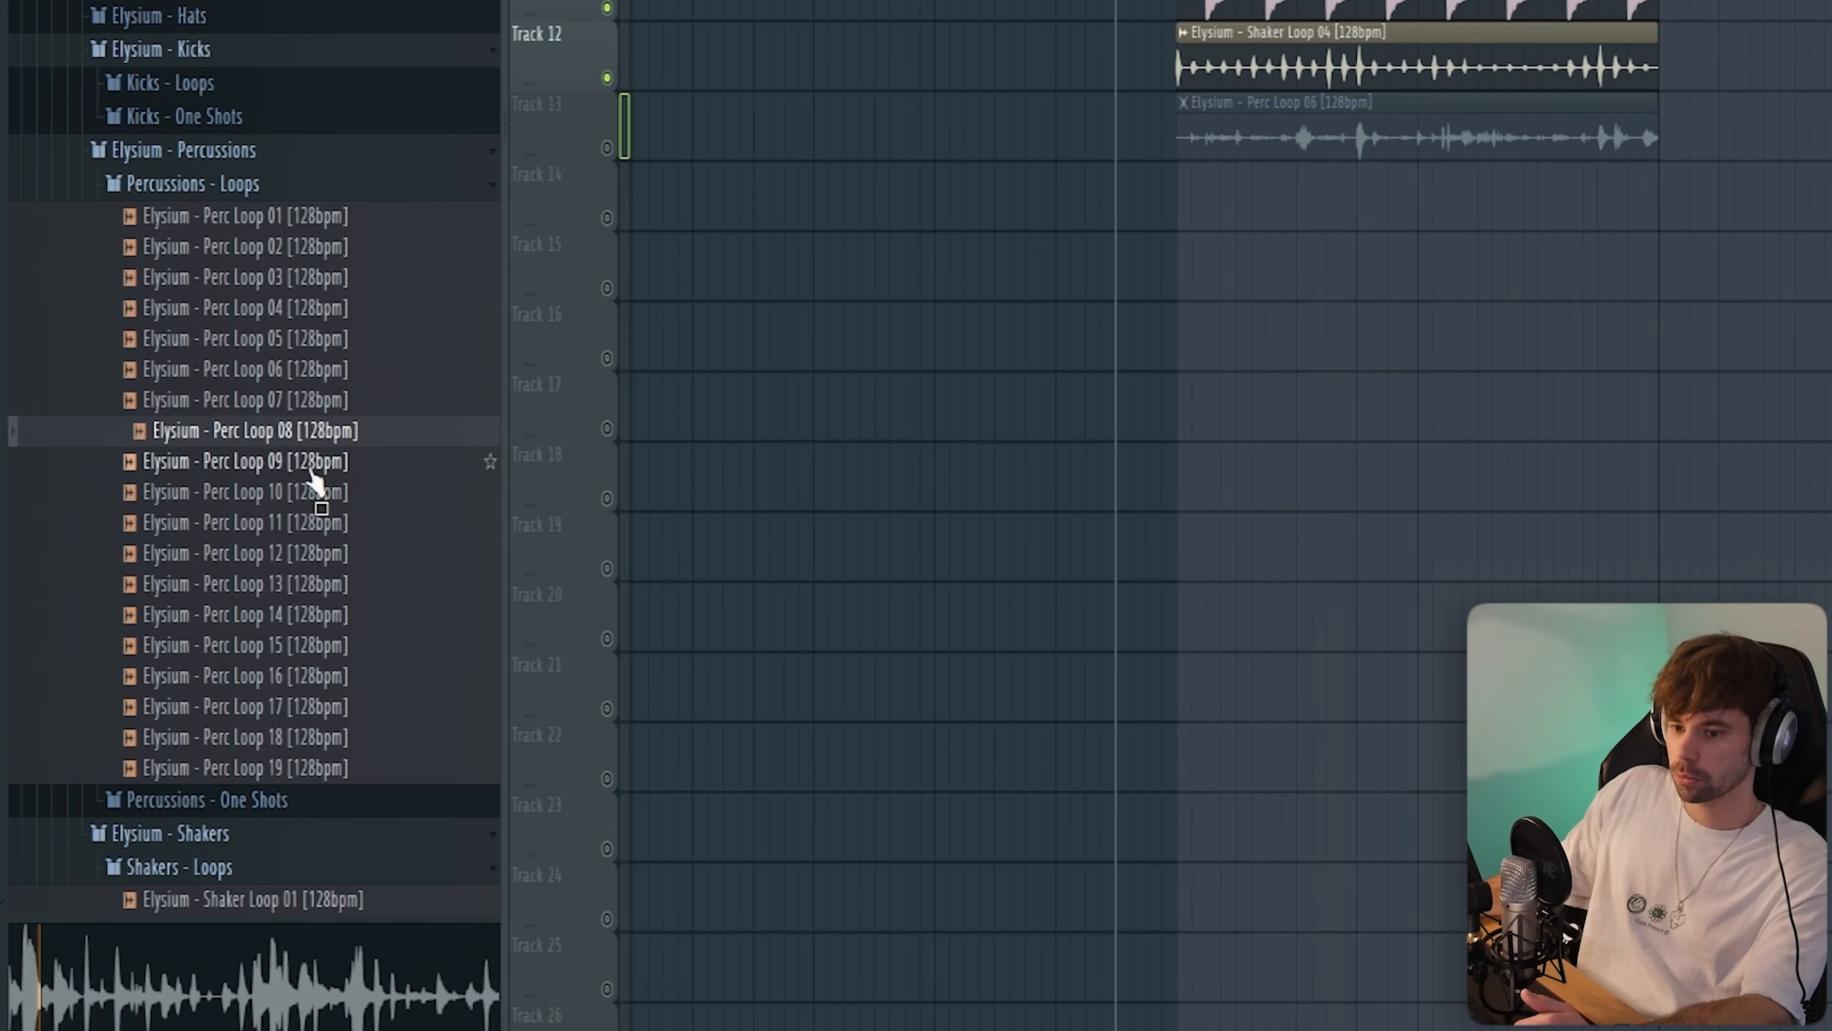
{"action": "key", "text": "Down"}
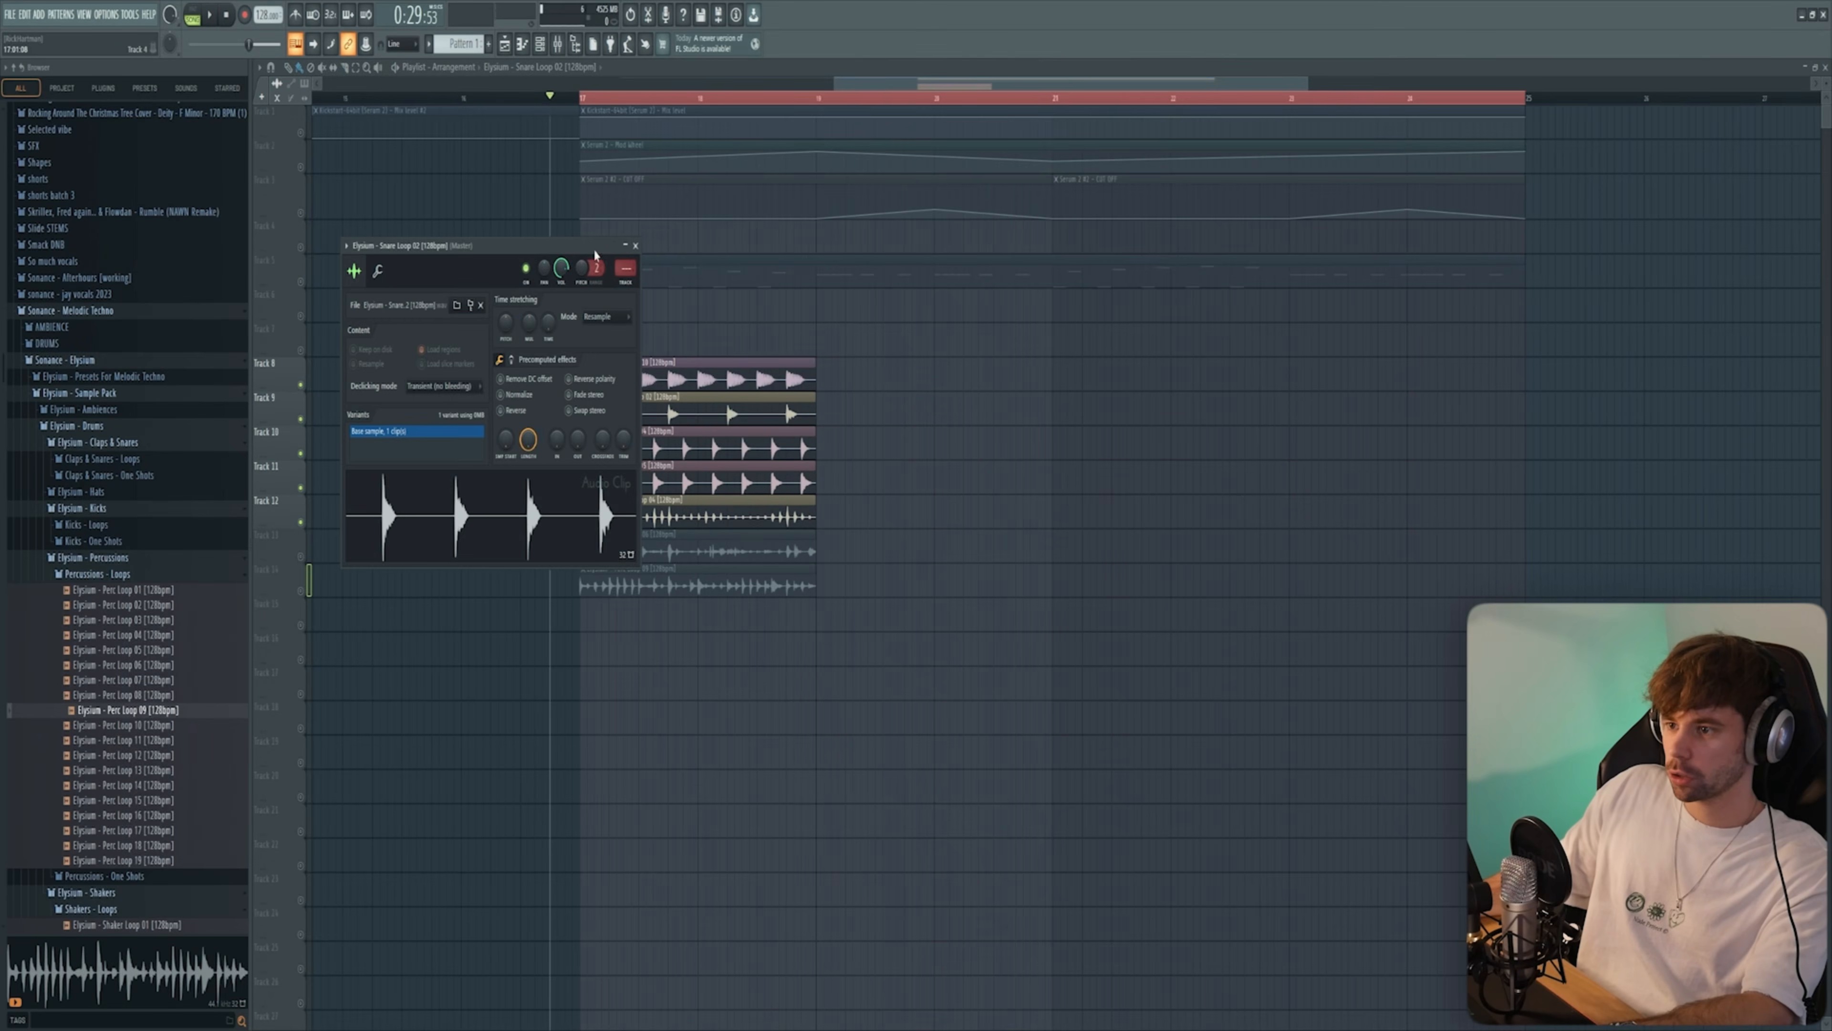
- Route the Snare Loop 02 audio clip to its own mixer track
{"action": "left_click", "coordinate": [626, 282]}
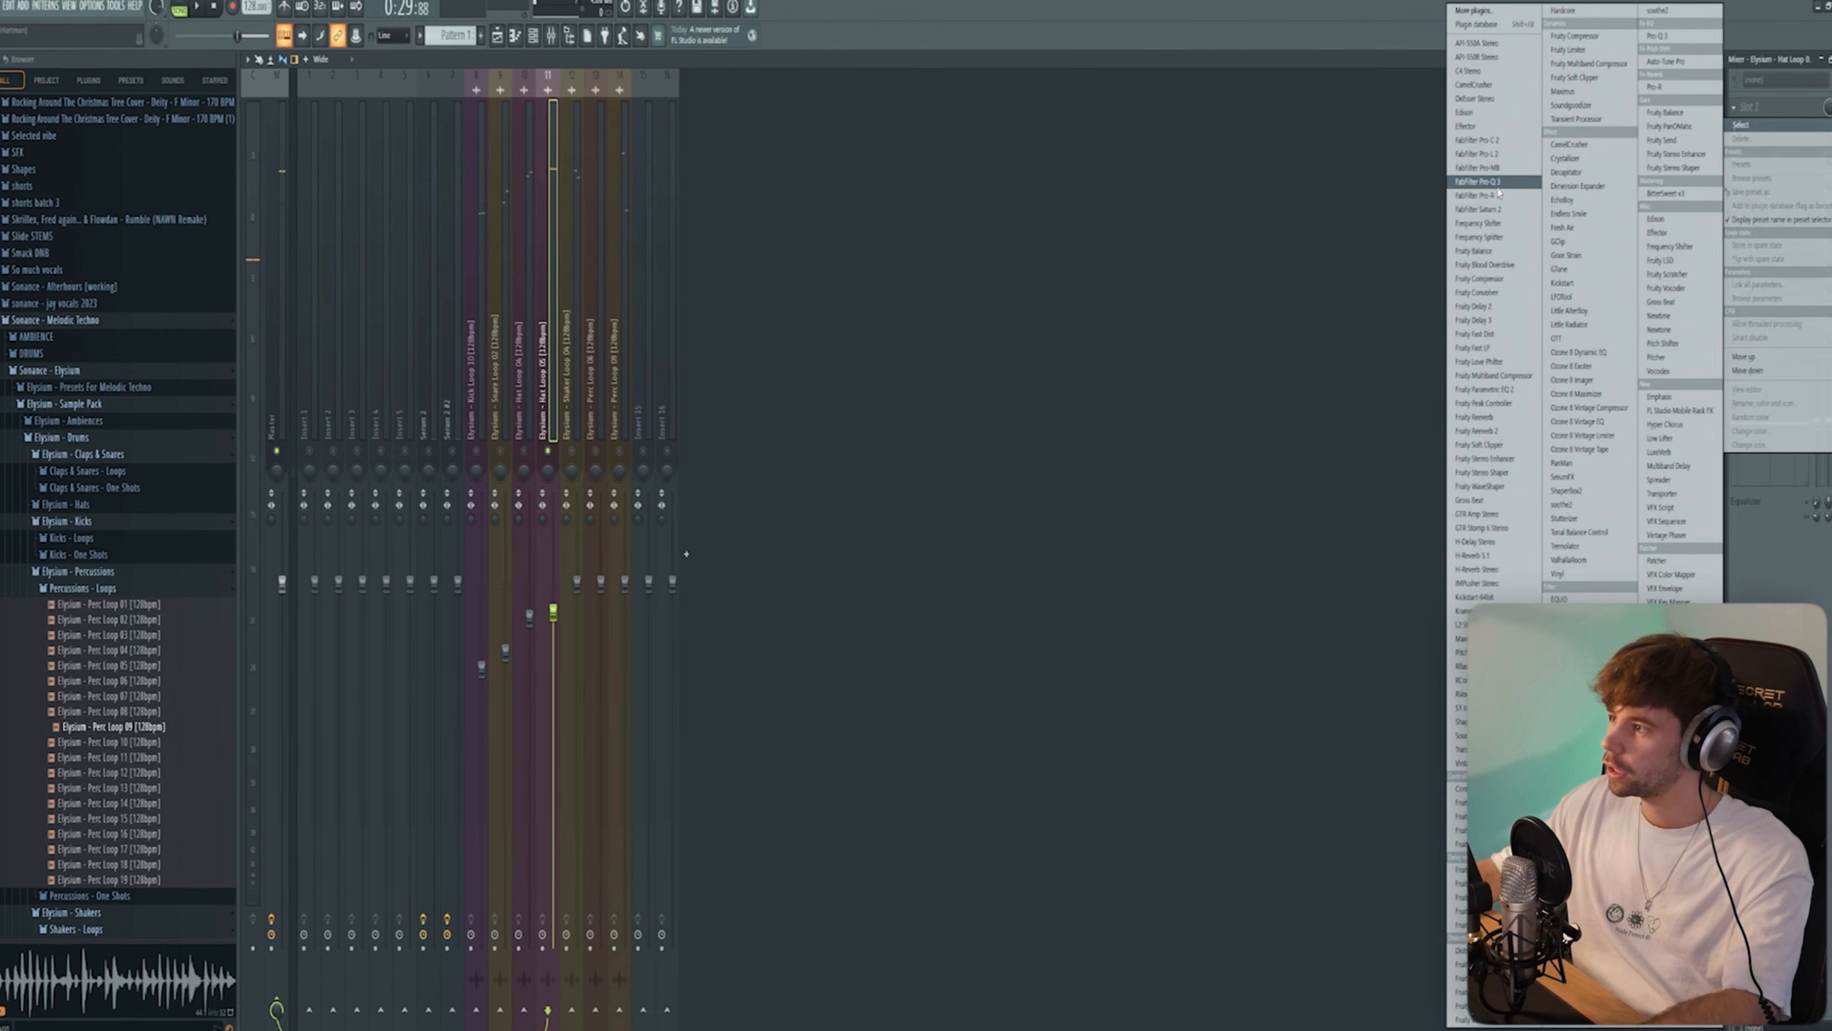
- Add FabFilter Pro-Q 3 to the Hat Loop 05 mixer track with a low-cut band, raising the cut frequency
{"action": "left_click", "coordinate": [1496, 184]}
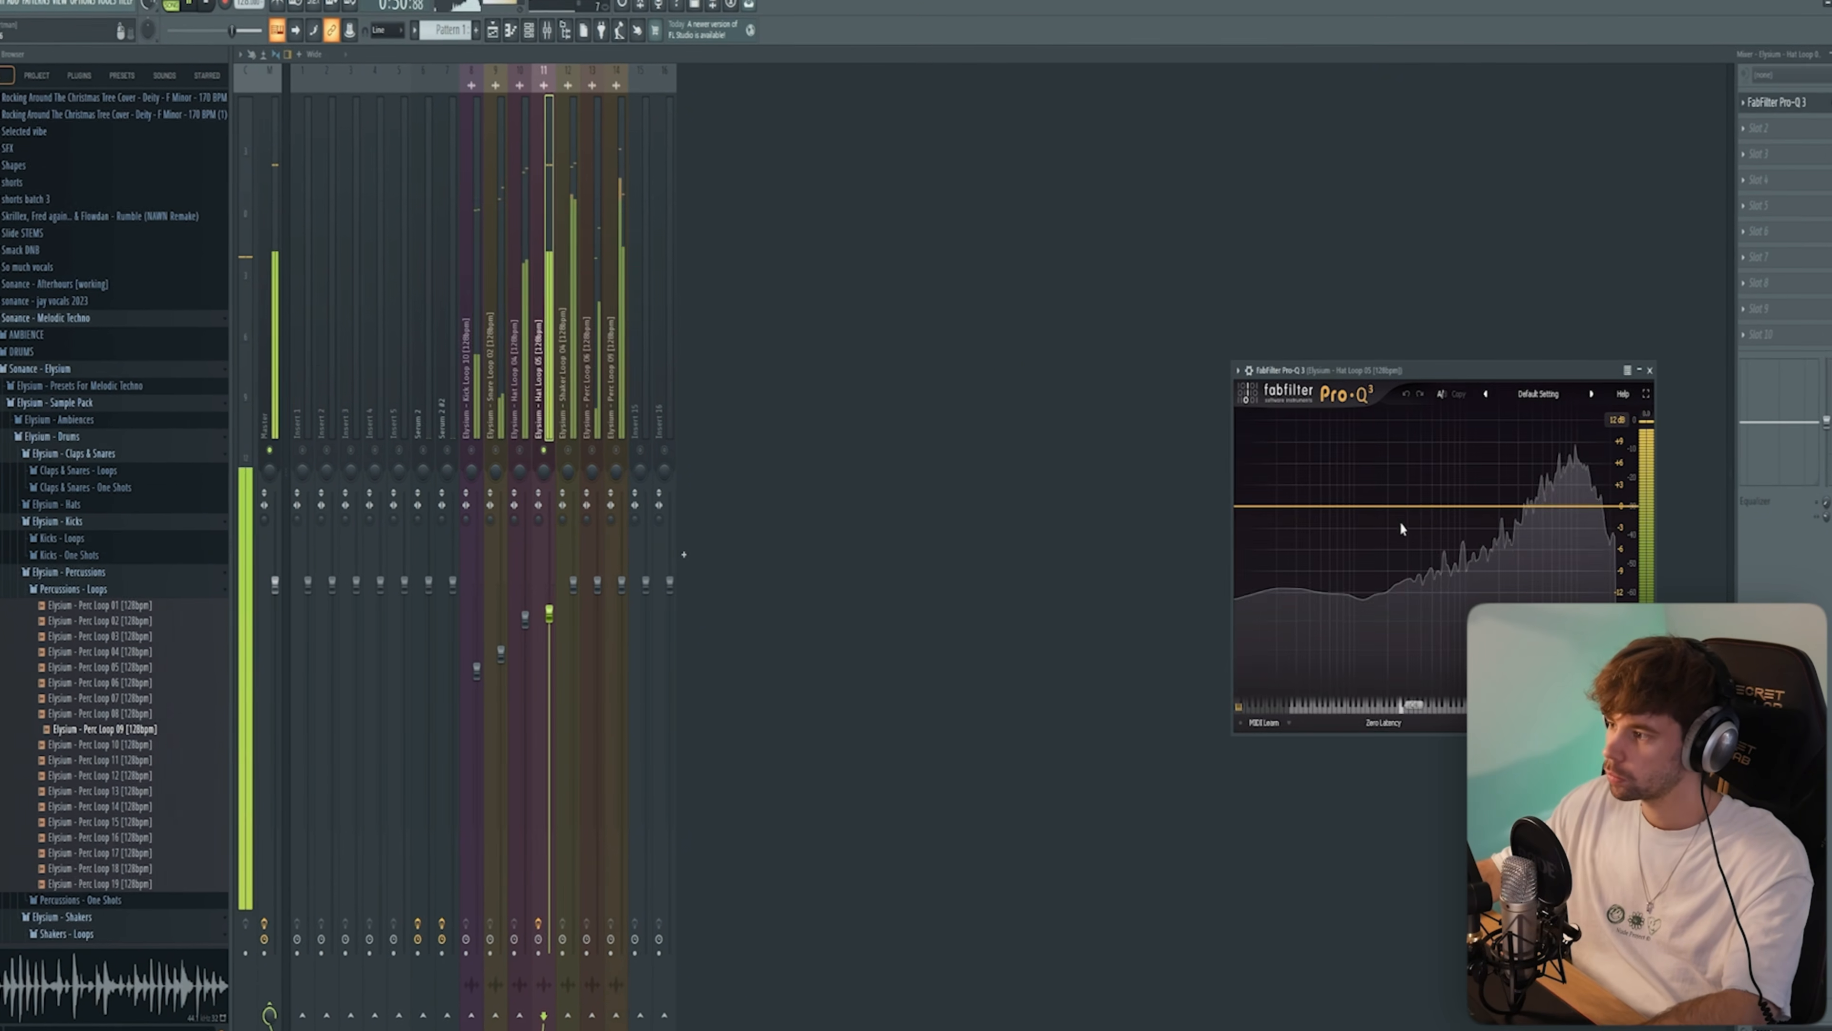
{"action": "left_click", "coordinate": [1402, 506]}
{"action": "right_click", "coordinate": [1402, 506]}
{"action": "mouse_move", "coordinate": [1476, 575]}
{"action": "left_click", "coordinate": [1544, 604]}
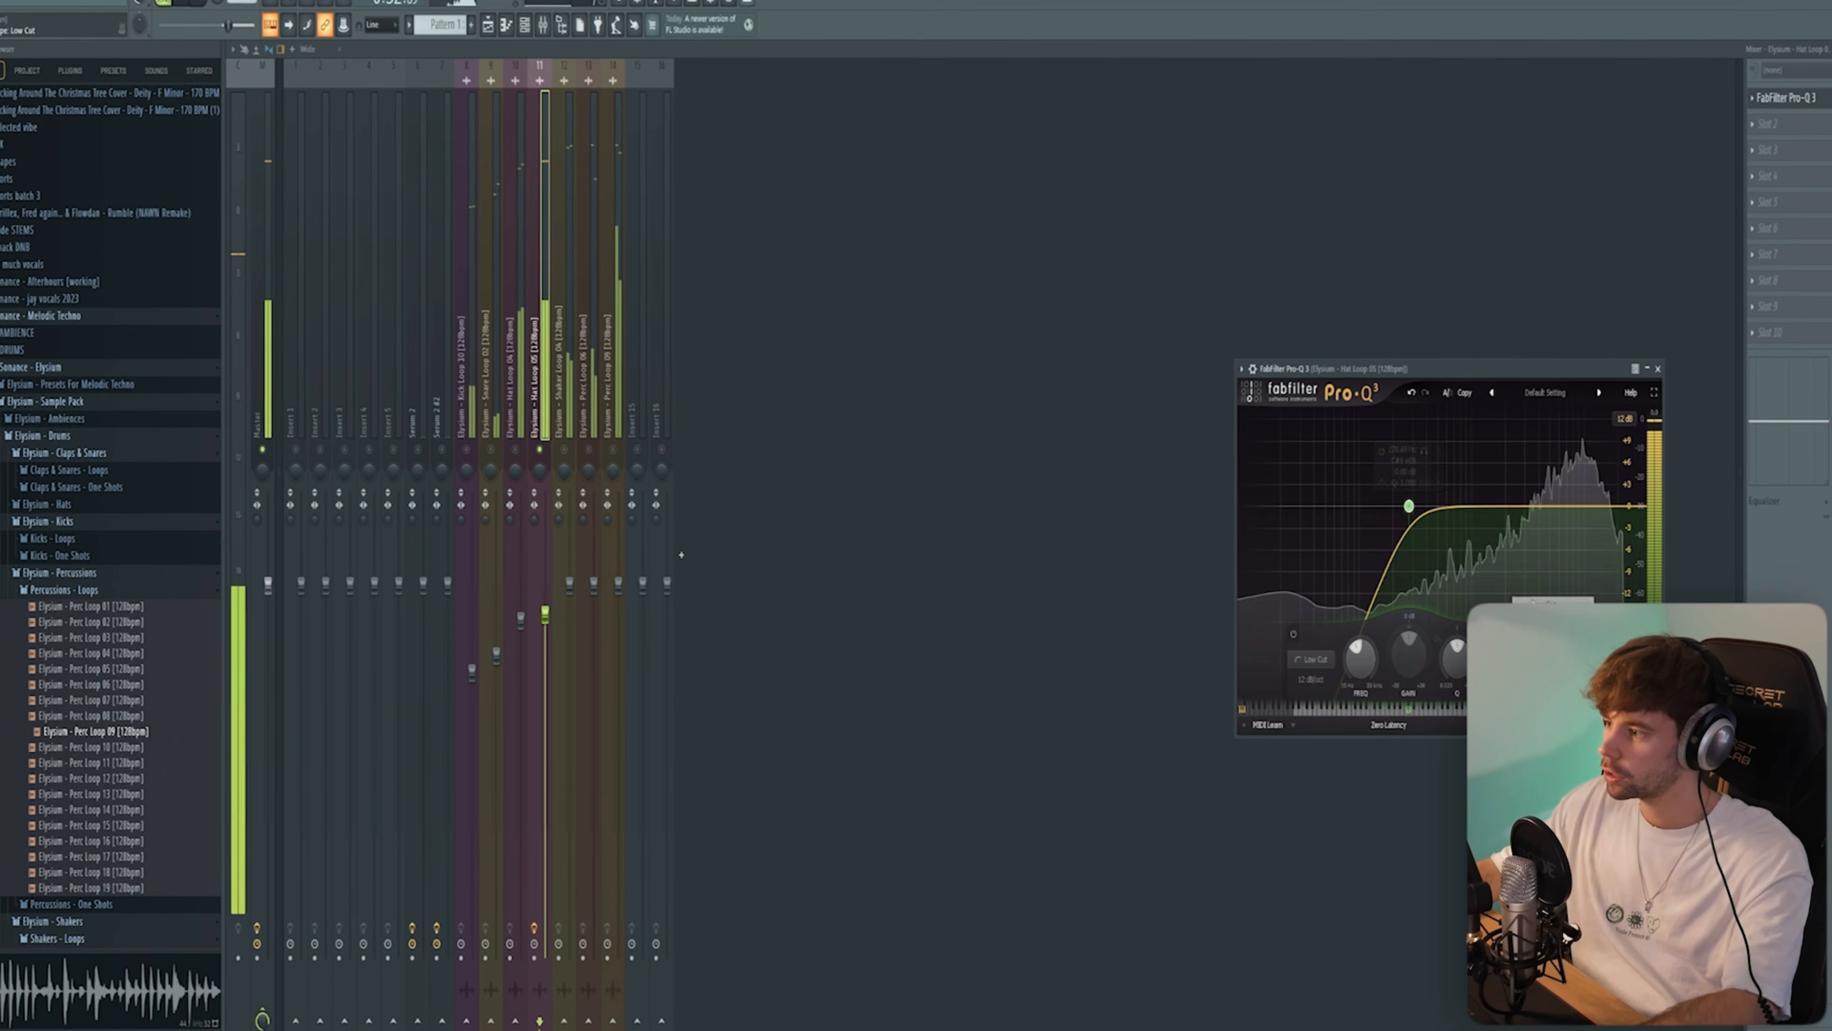
{"action": "left_click_drag", "start_coordinate": [1407, 505], "coordinate": [1458, 514]}
- Move the Hat Loop 05 mixer track ahead of Hat Loop 04 and unmute the snare and kick tracks
{"action": "key", "text": "alt+Left"}
{"action": "left_click_drag", "start_coordinate": [483, 449], "coordinate": [462, 449]}
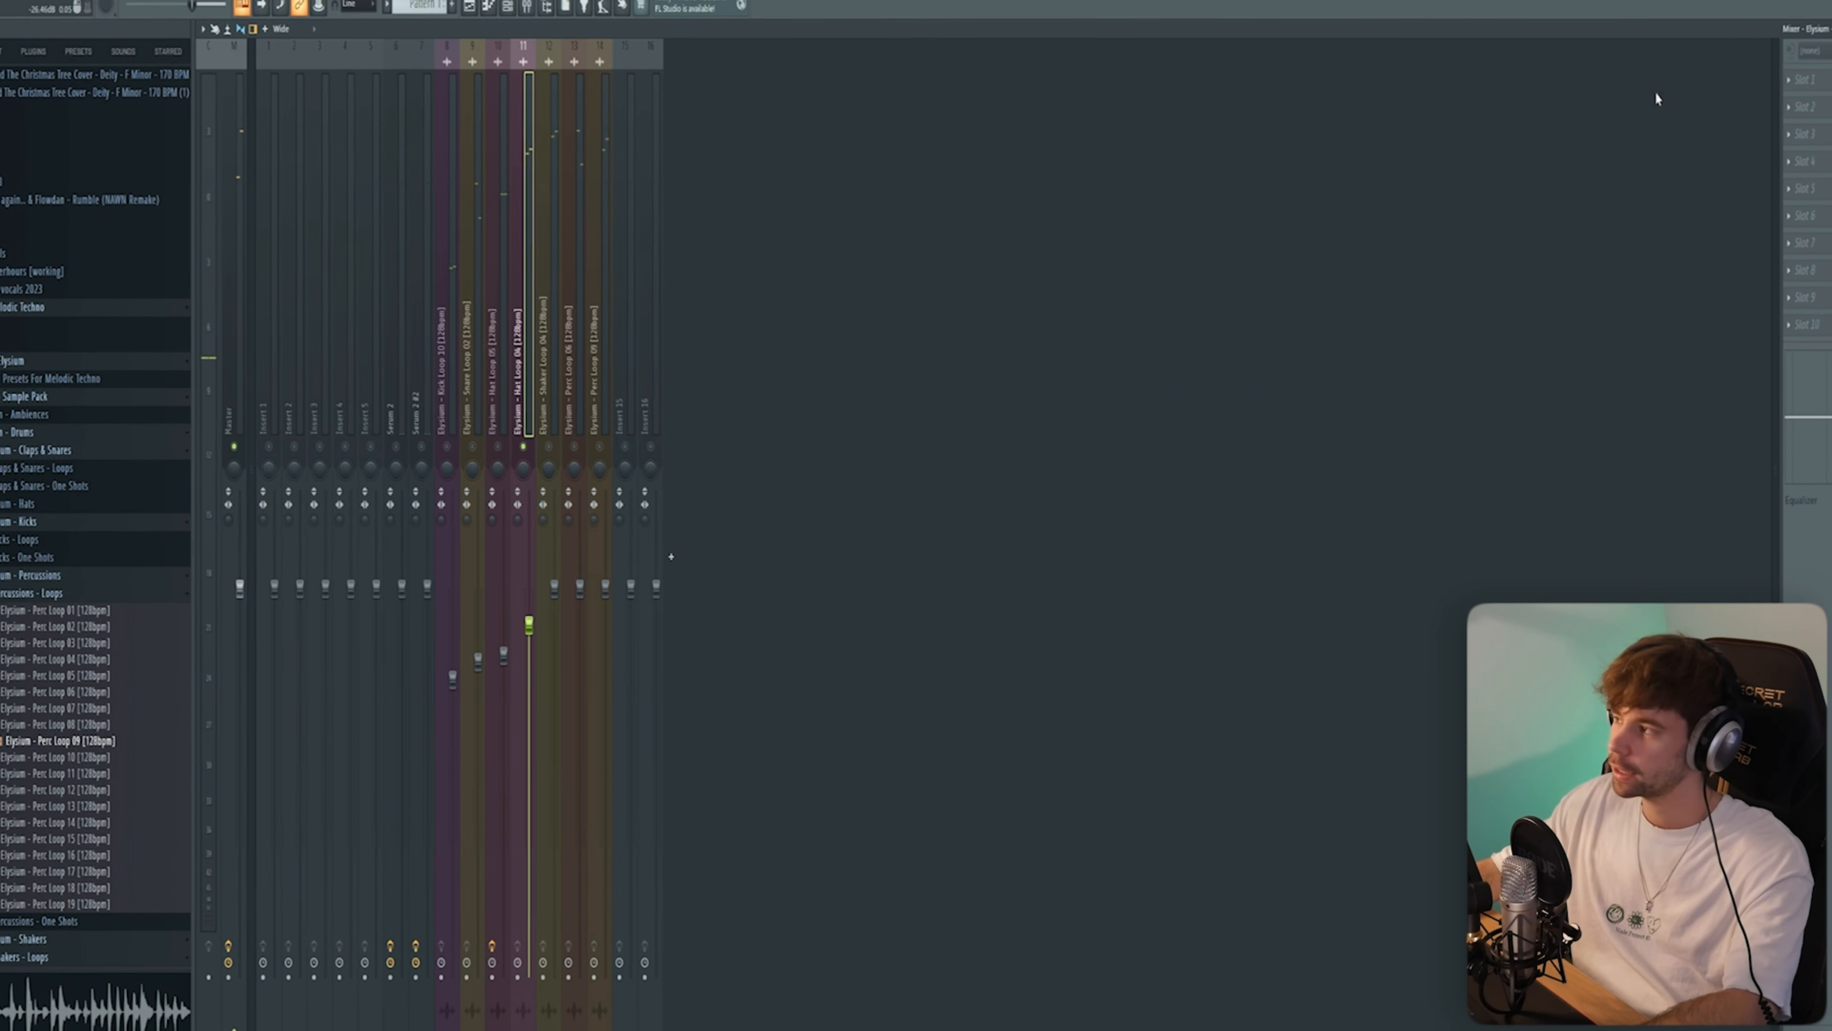
- Add effect plugins to the Hat Loop 04 and Shaker Loop 04 mixer tracks
{"action": "left_click", "coordinate": [1805, 81]}
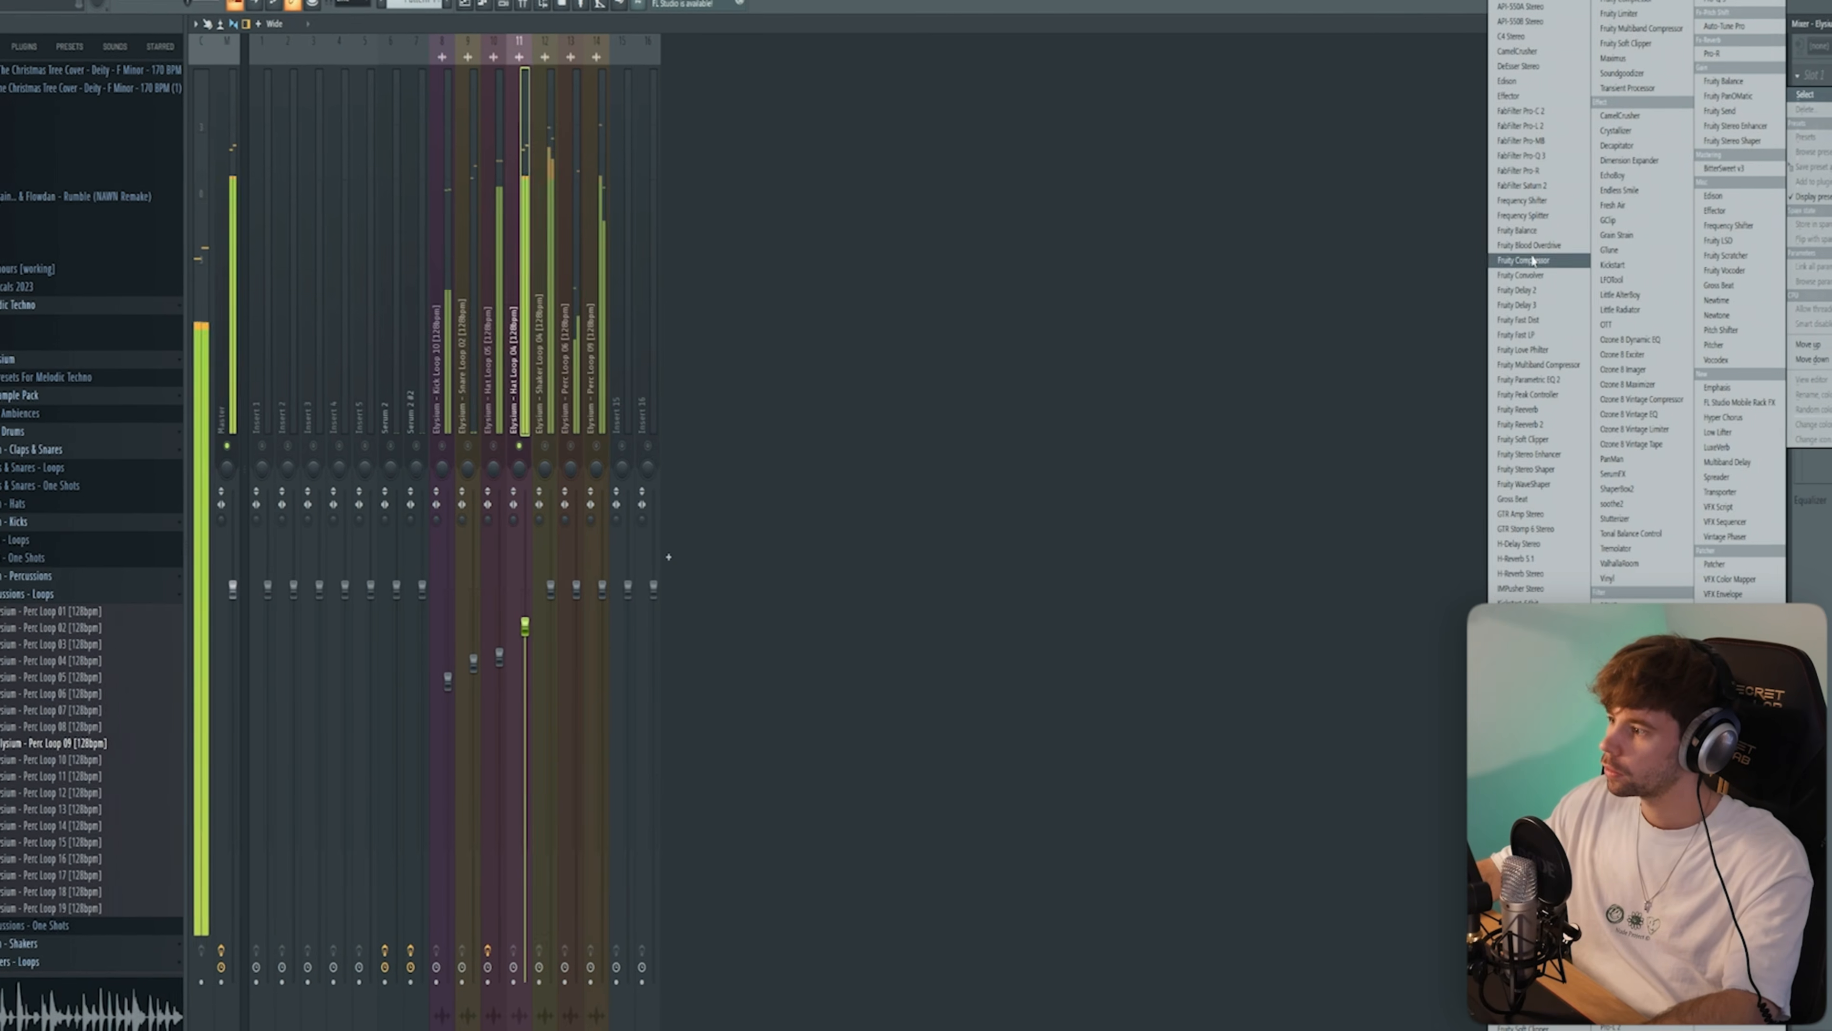
{"action": "left_click", "coordinate": [1523, 851]}
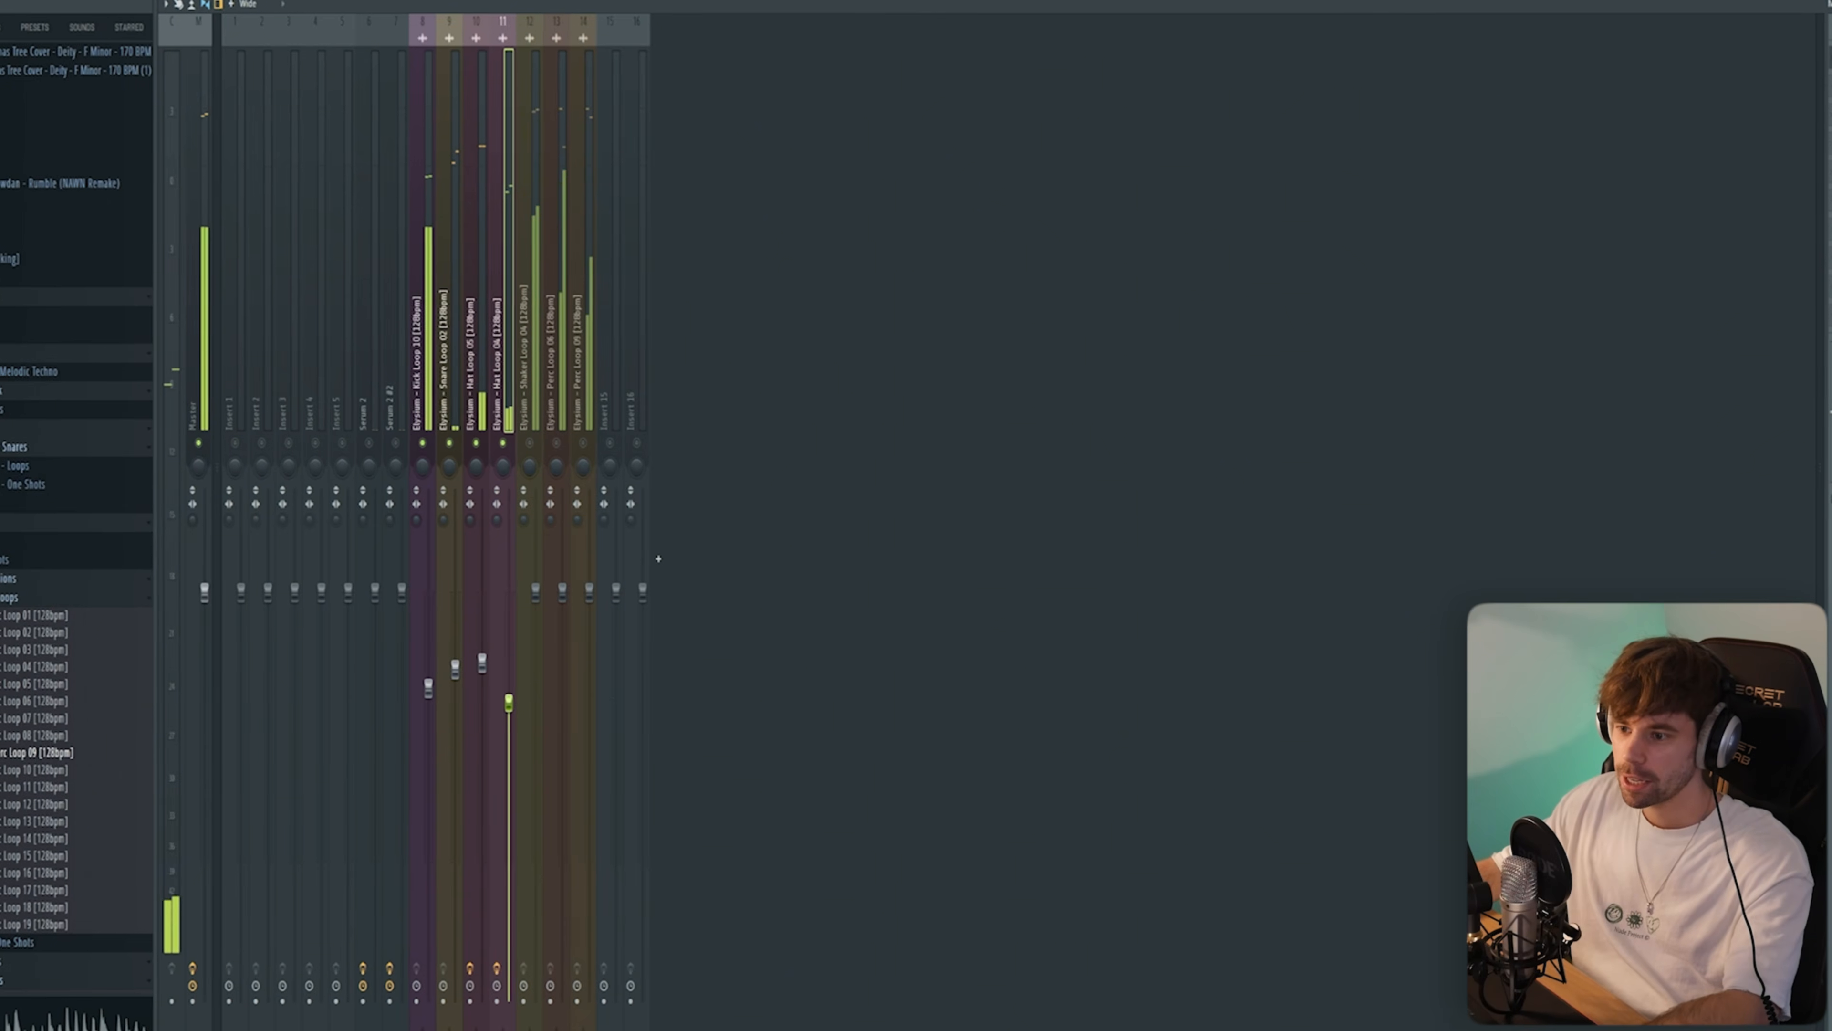
{"action": "left_click", "coordinate": [1830, 39]}
{"action": "left_click", "coordinate": [1573, 135]}
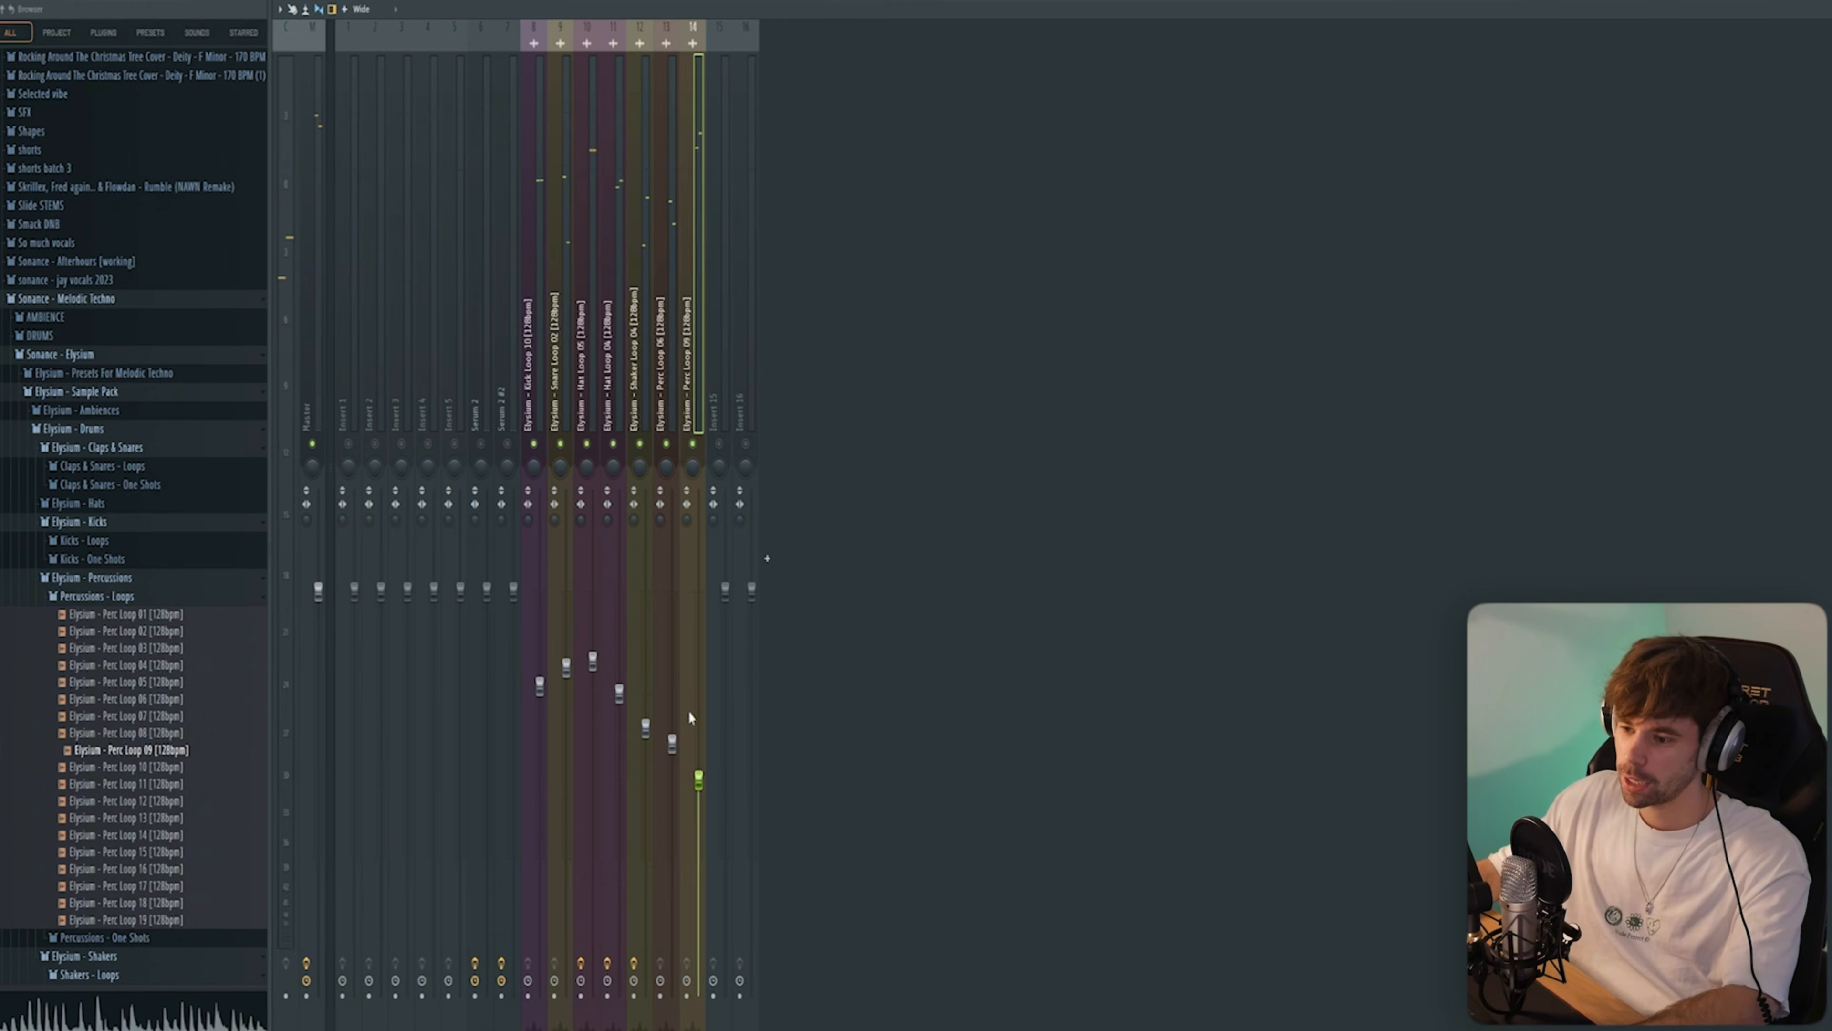
- Play the drums and lower the Perc Loop 06, Perc Loop 09 and Shaker Loop 04 faders to balance them with the hats
{"action": "key", "text": "space"}
{"action": "left_click_drag", "start_coordinate": [672, 744], "coordinate": [673, 762]}
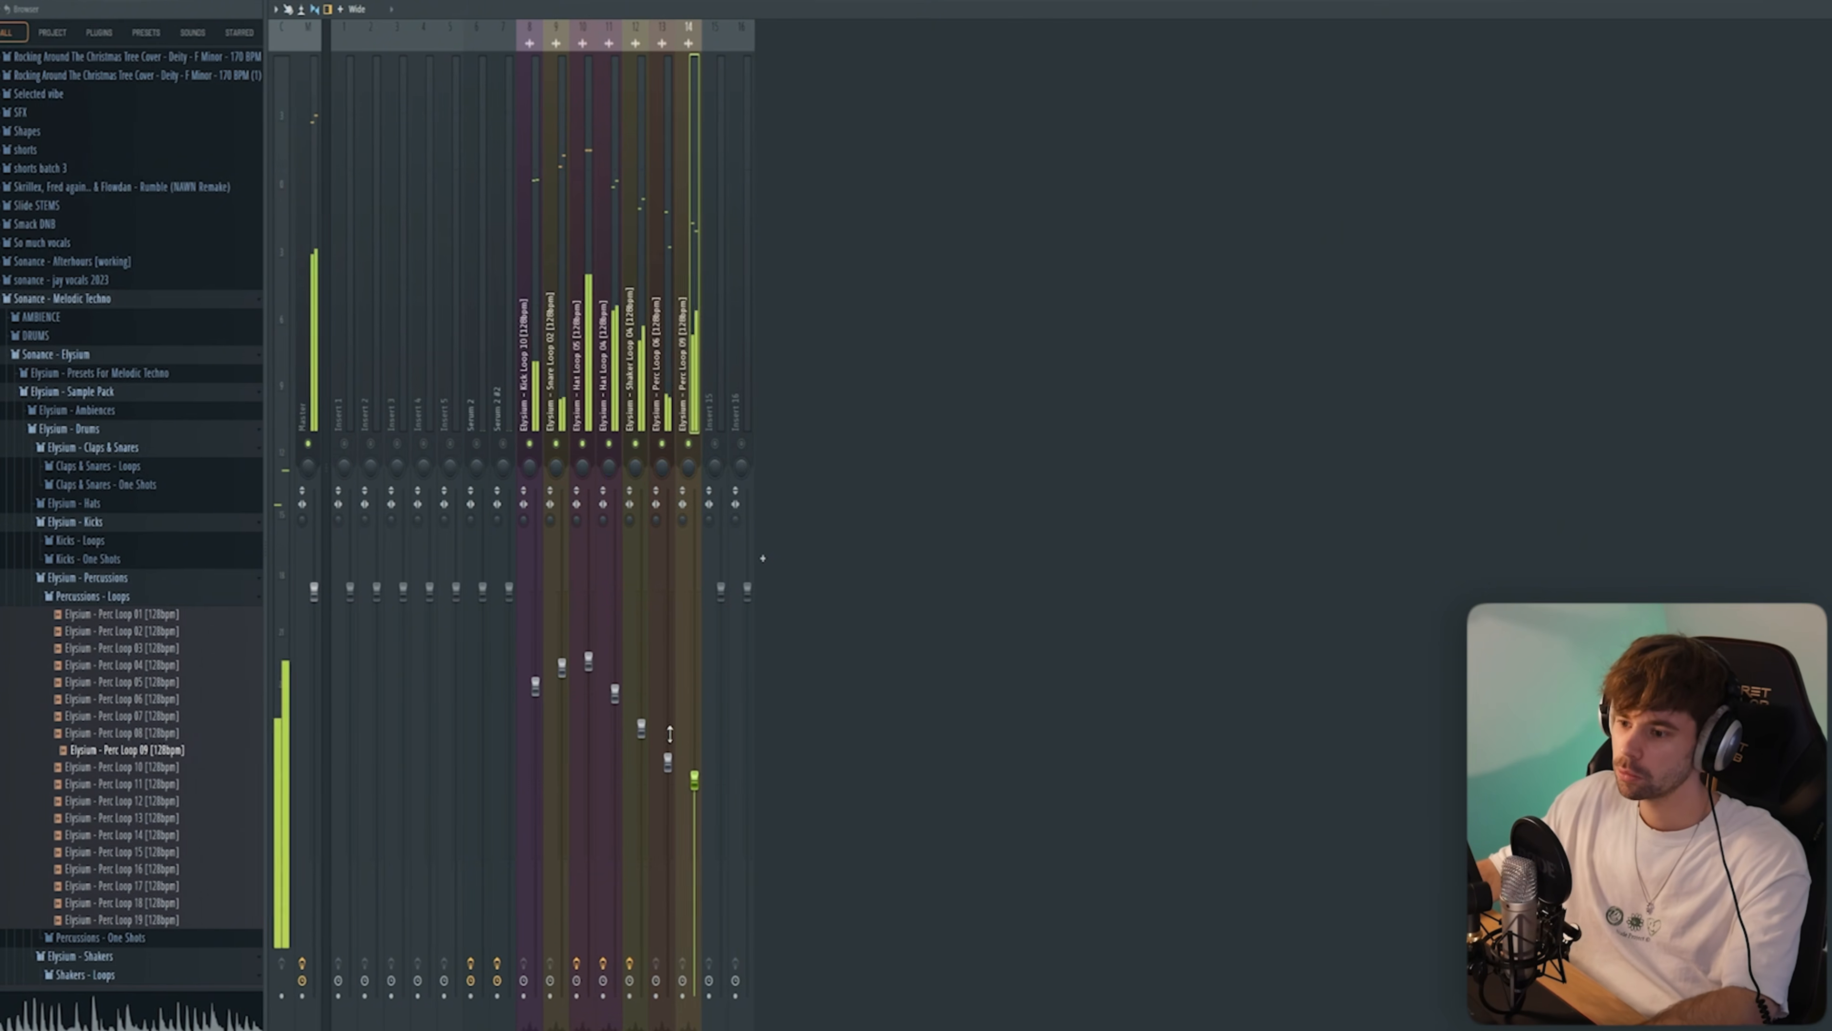
{"action": "scroll", "coordinate": [668, 734], "scroll_direction": "down", "scroll_amount": 1}
{"action": "scroll", "coordinate": [675, 733], "scroll_direction": "down", "scroll_amount": 1}
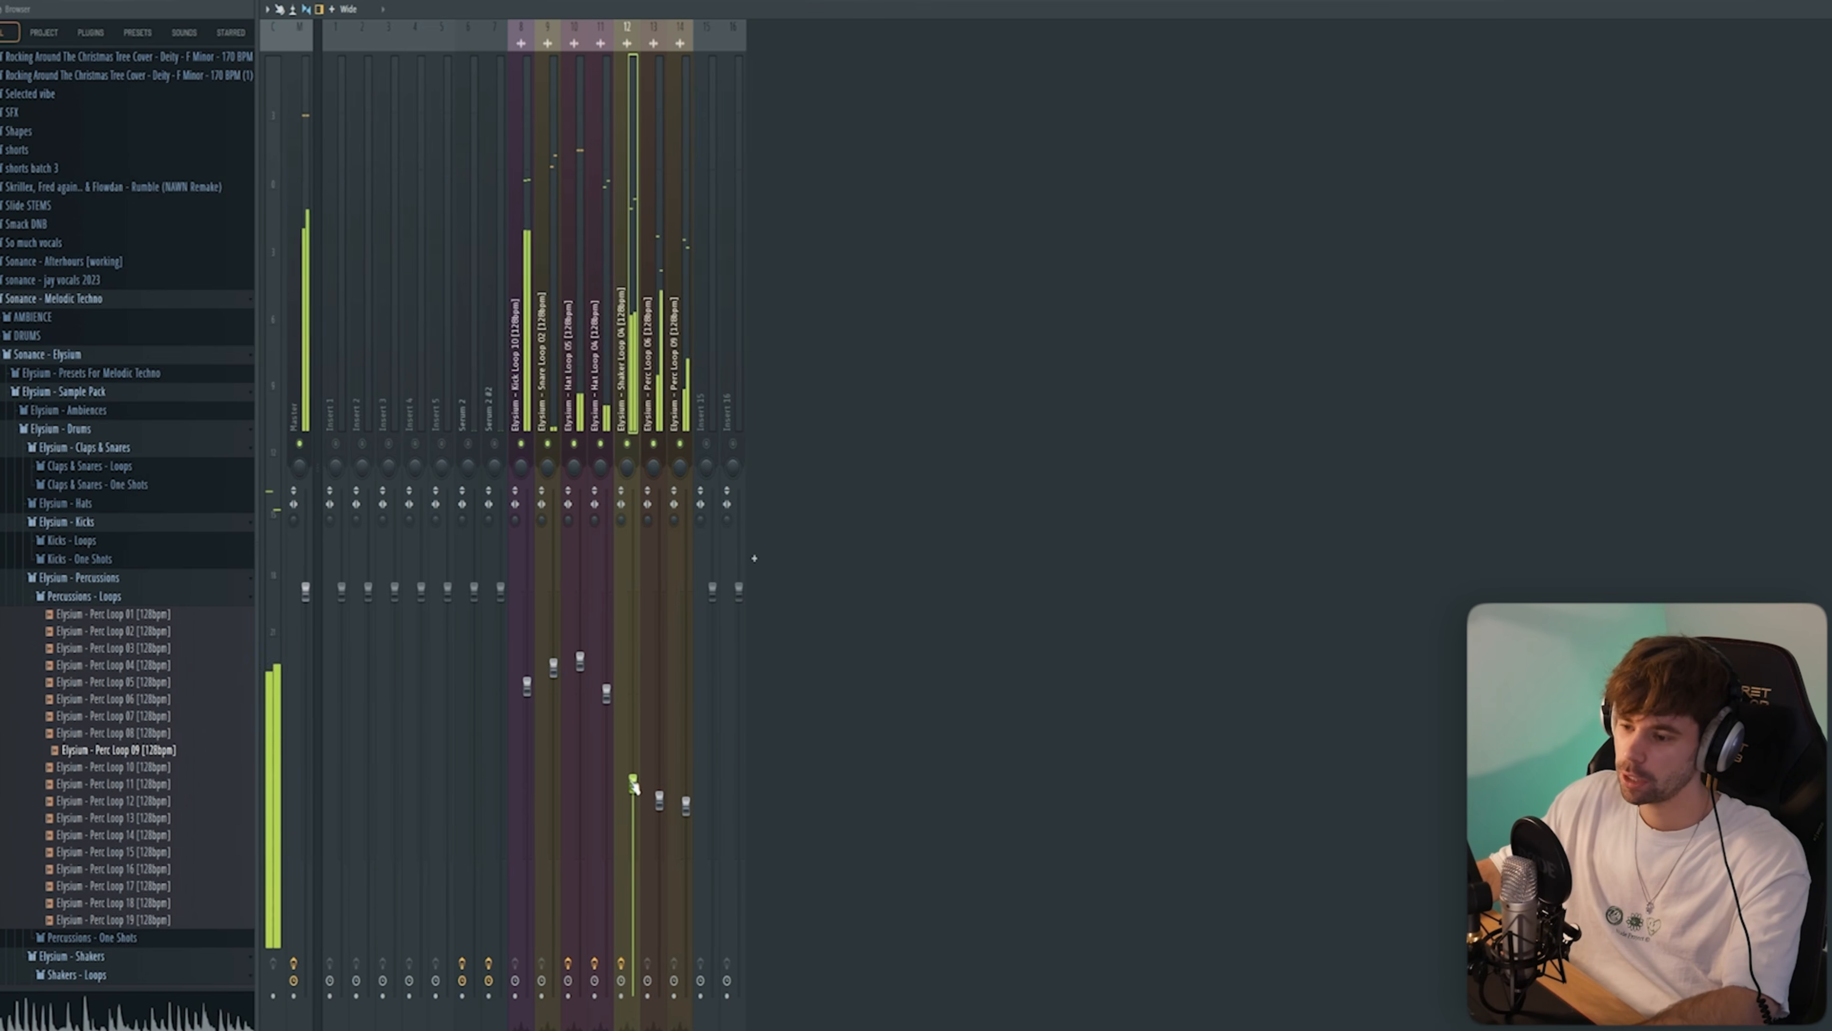
{"action": "mouse_move", "coordinate": [602, 692]}
{"action": "left_mouse_down"}
{"action": "mouse_move", "coordinate": [602, 715]}
{"action": "mouse_move", "coordinate": [578, 685]}
{"action": "left_mouse_up"}
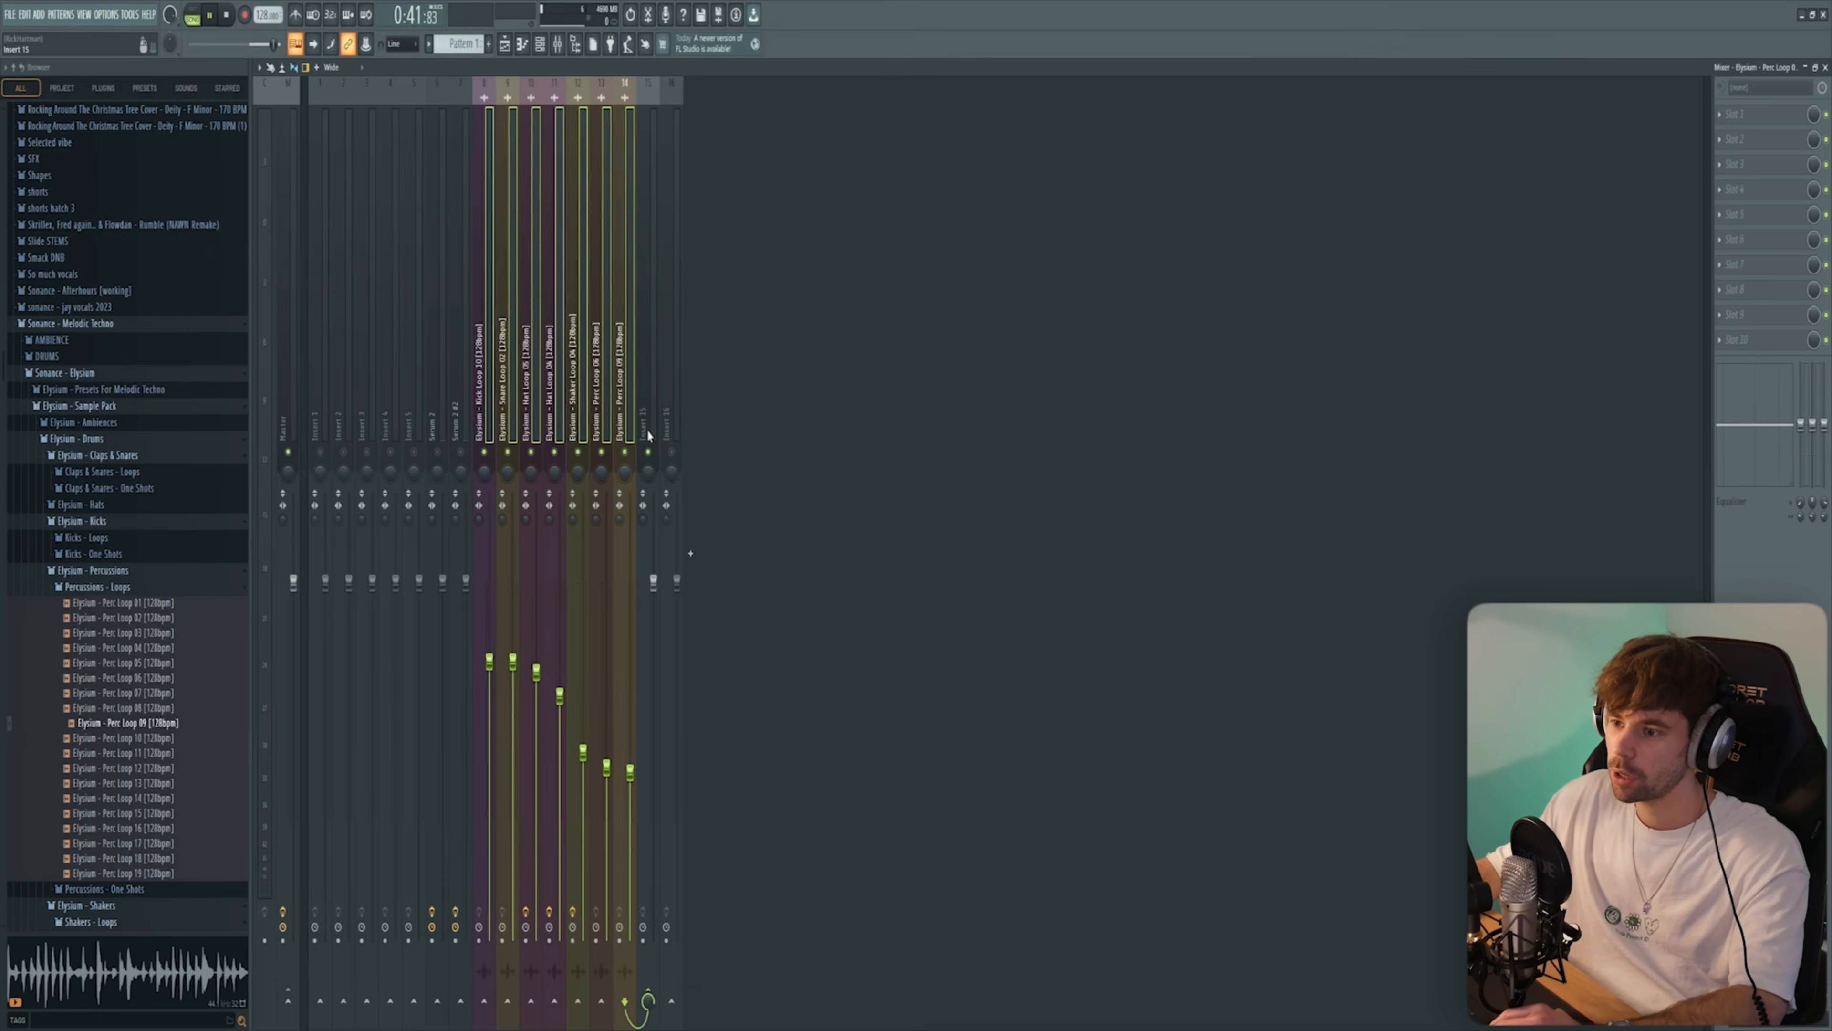
- Rename the Insert 15 mixer track DRUMBUSS and give it a green colour
{"action": "right_click", "coordinate": [648, 435]}
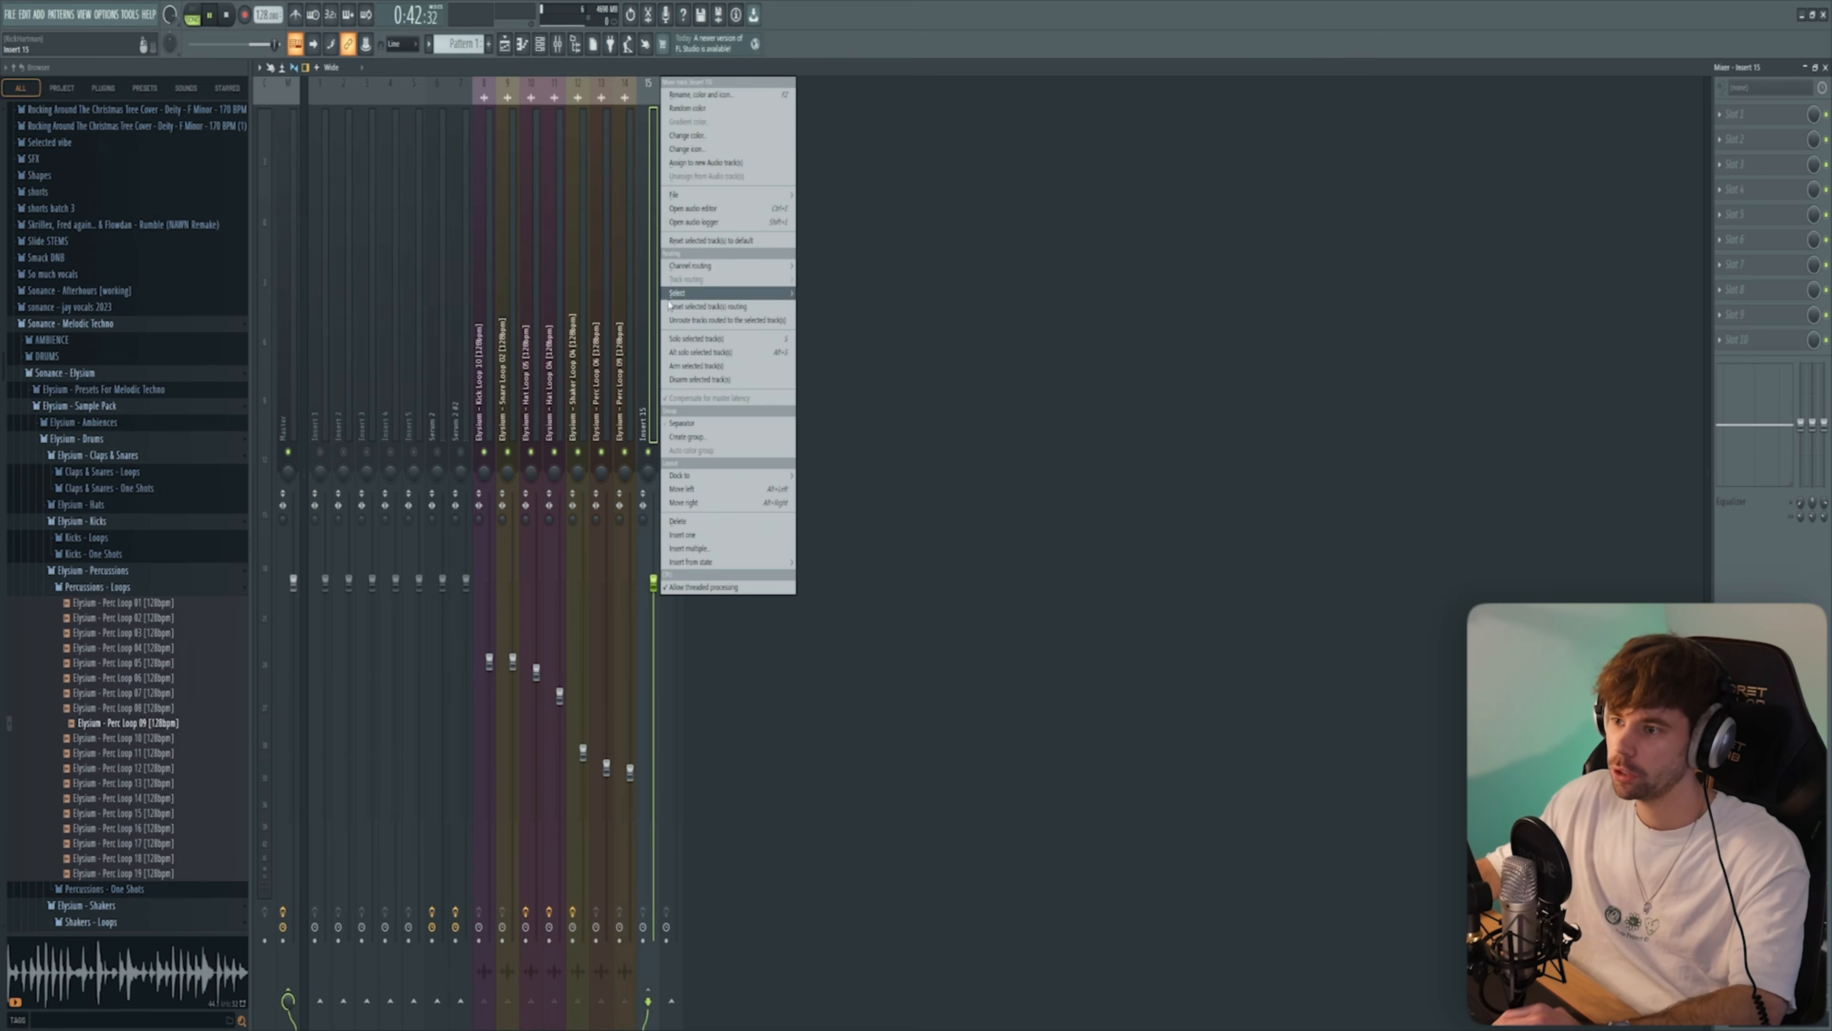
{"action": "left_click", "coordinate": [707, 98]}
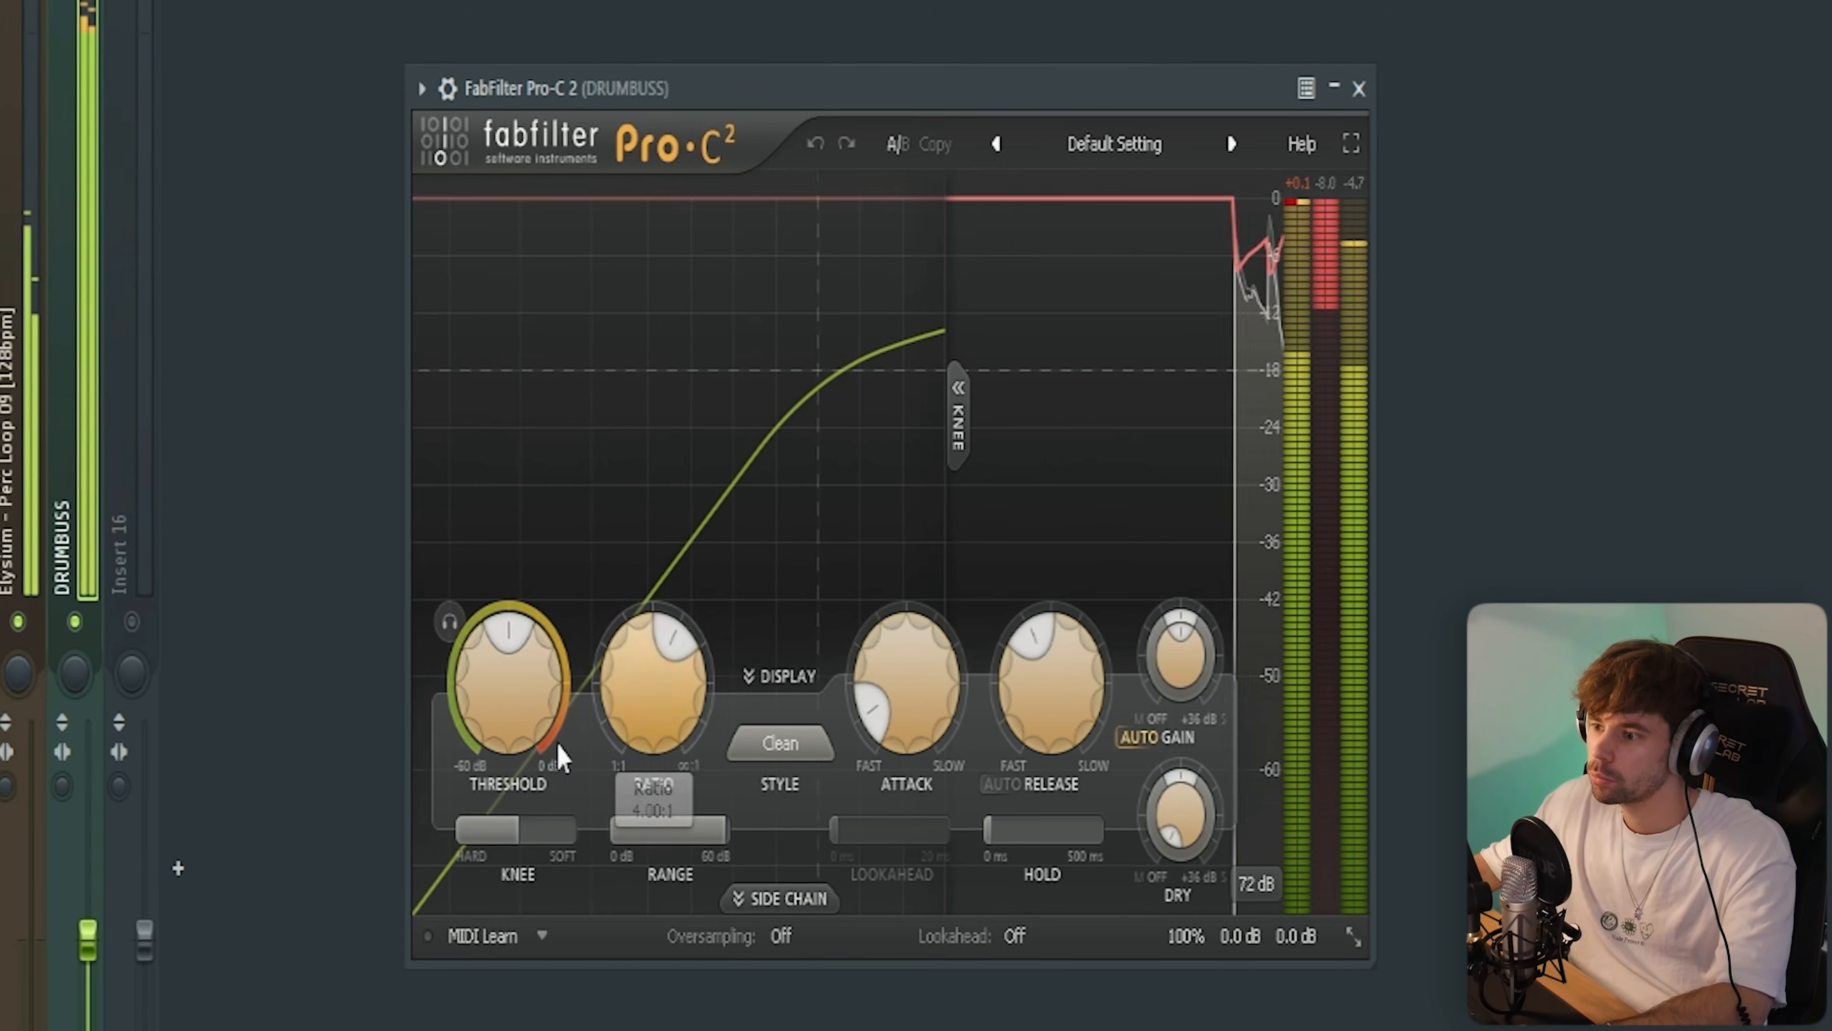
- Raise the threshold and slow the attack of the FabFilter Pro-C 2 compressor on DRUMBUSS
{"action": "left_click_drag", "start_coordinate": [557, 742], "coordinate": [520, 711]}
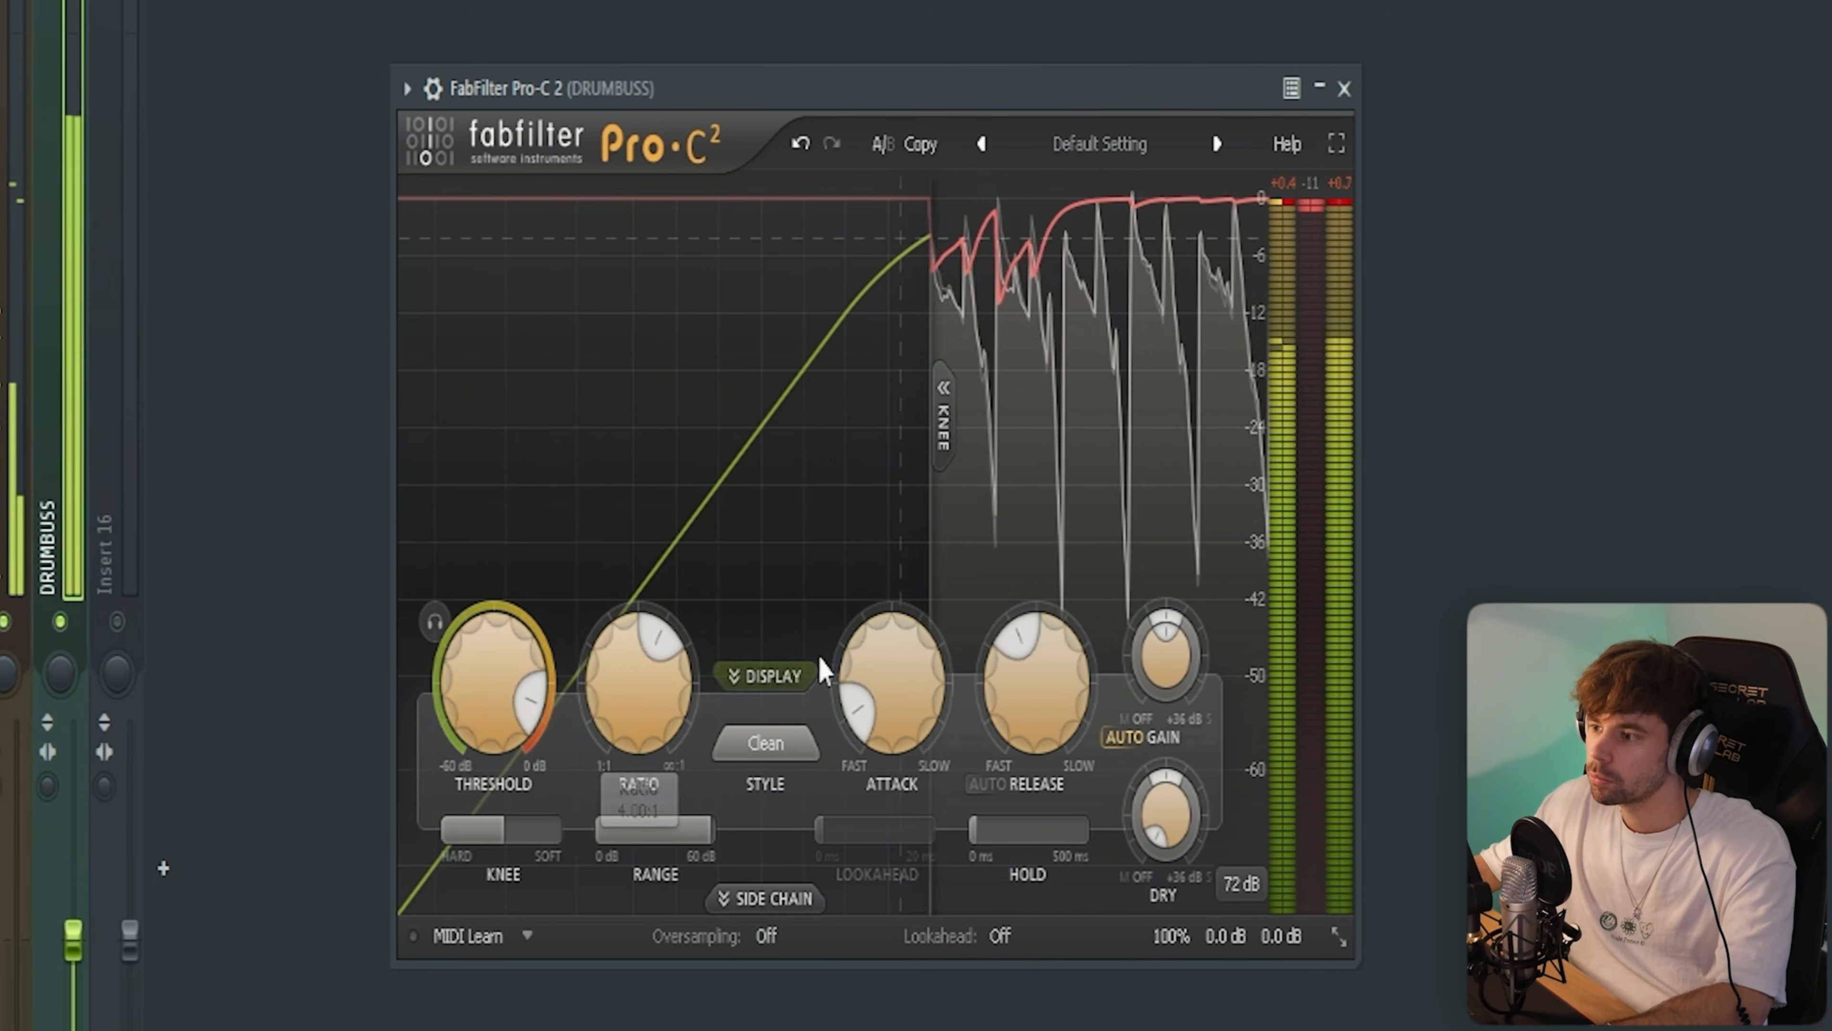
{"action": "left_click_drag", "start_coordinate": [868, 716], "coordinate": [870, 693]}
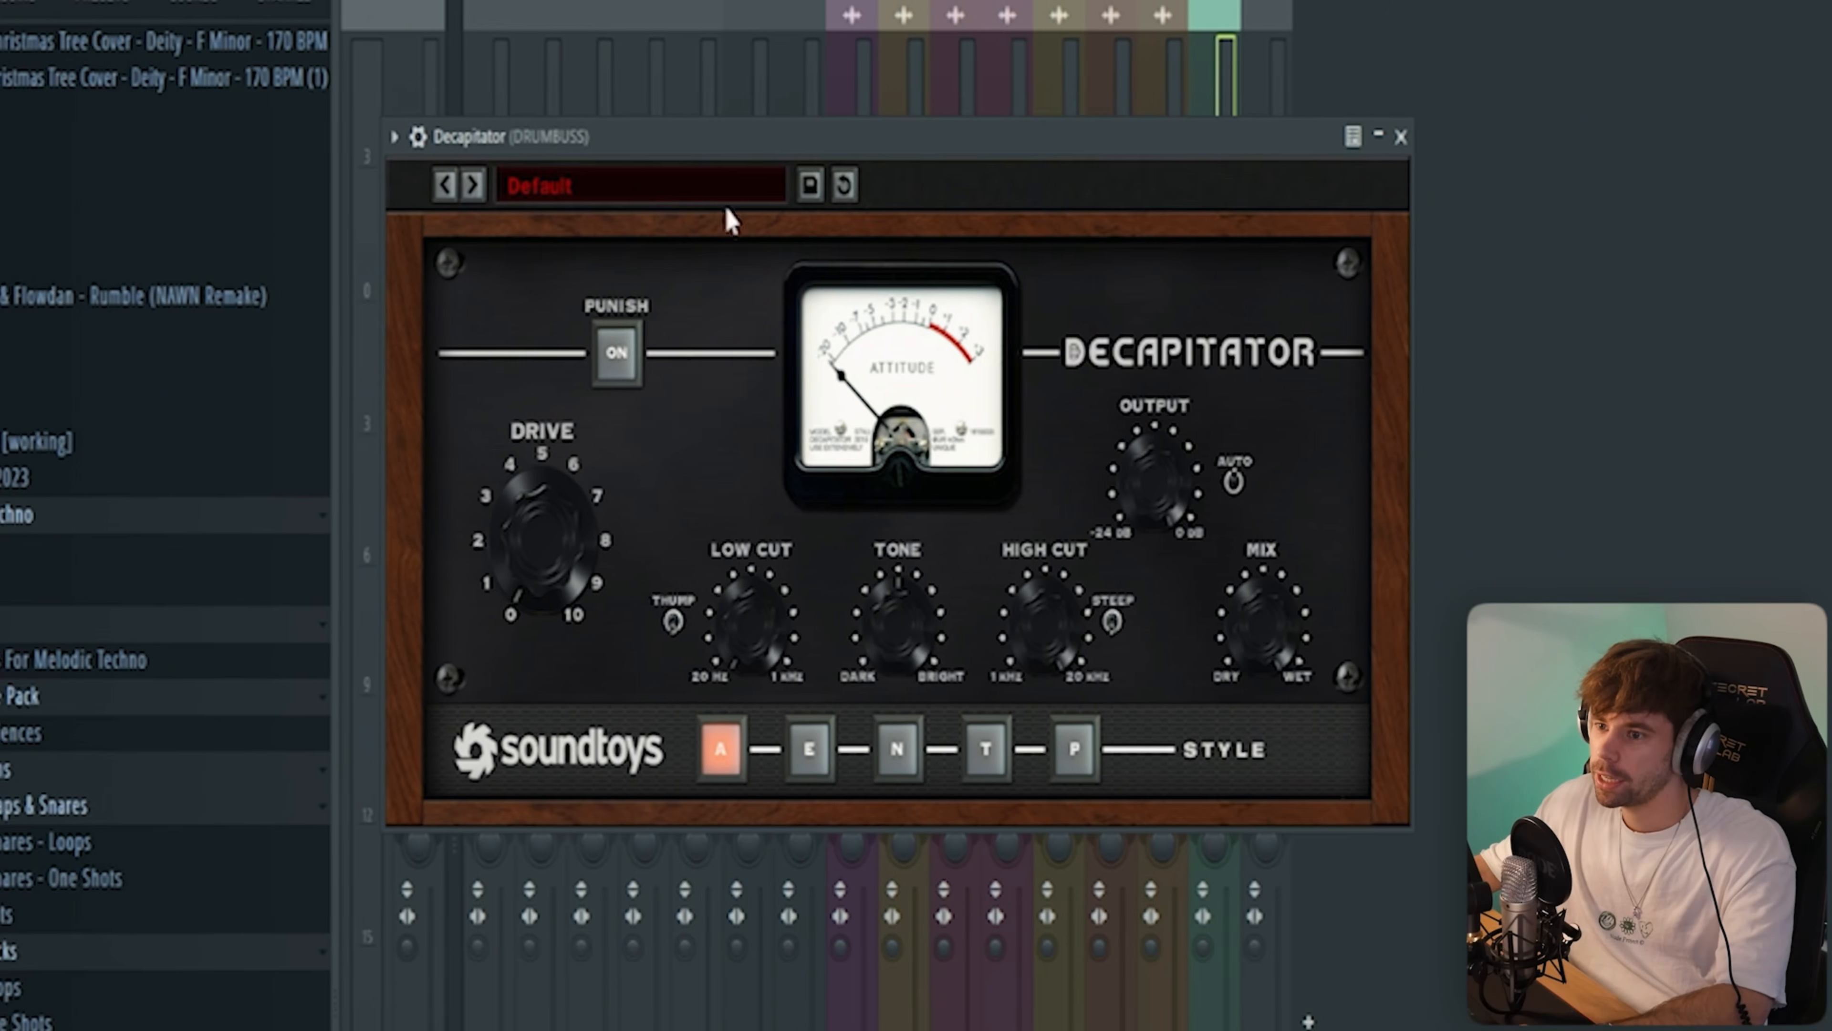
- Load the DrumFattener2 drum preset in Decapitator on DRUMBUSS
{"action": "left_click", "coordinate": [725, 189]}
{"action": "mouse_move", "coordinate": [620, 200]}
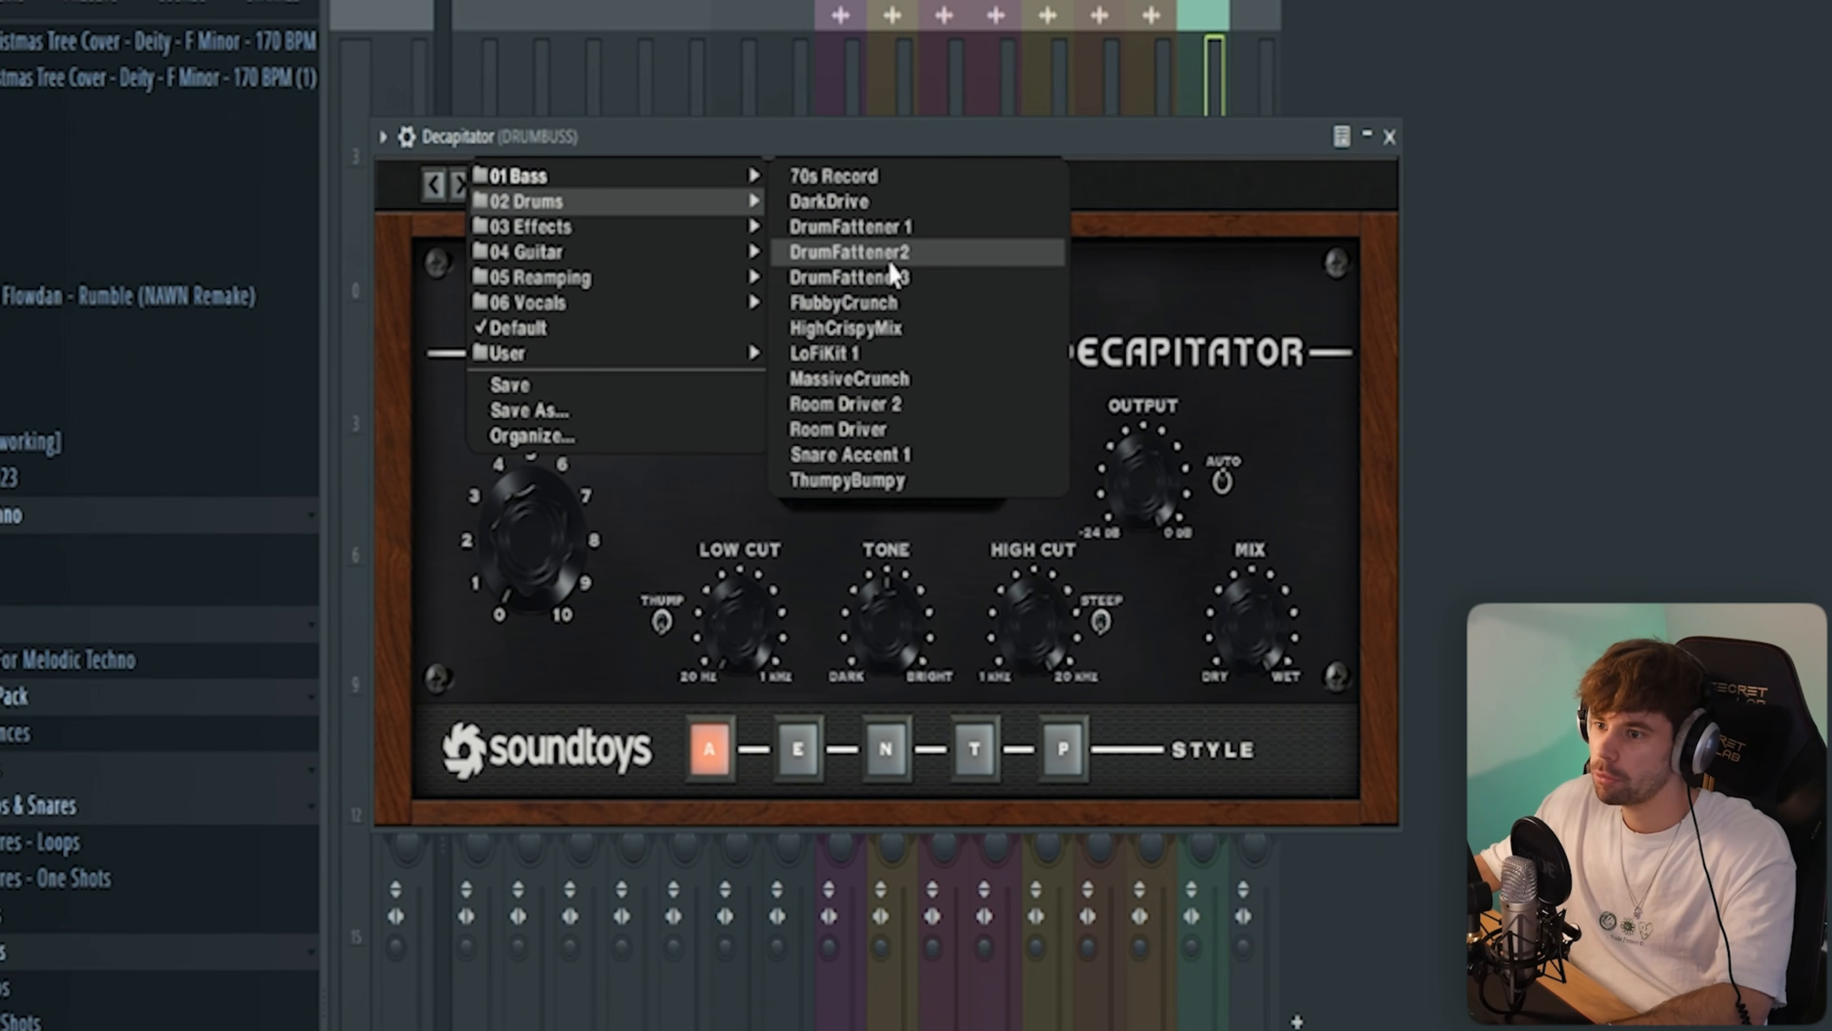
{"action": "left_click", "coordinate": [890, 260]}
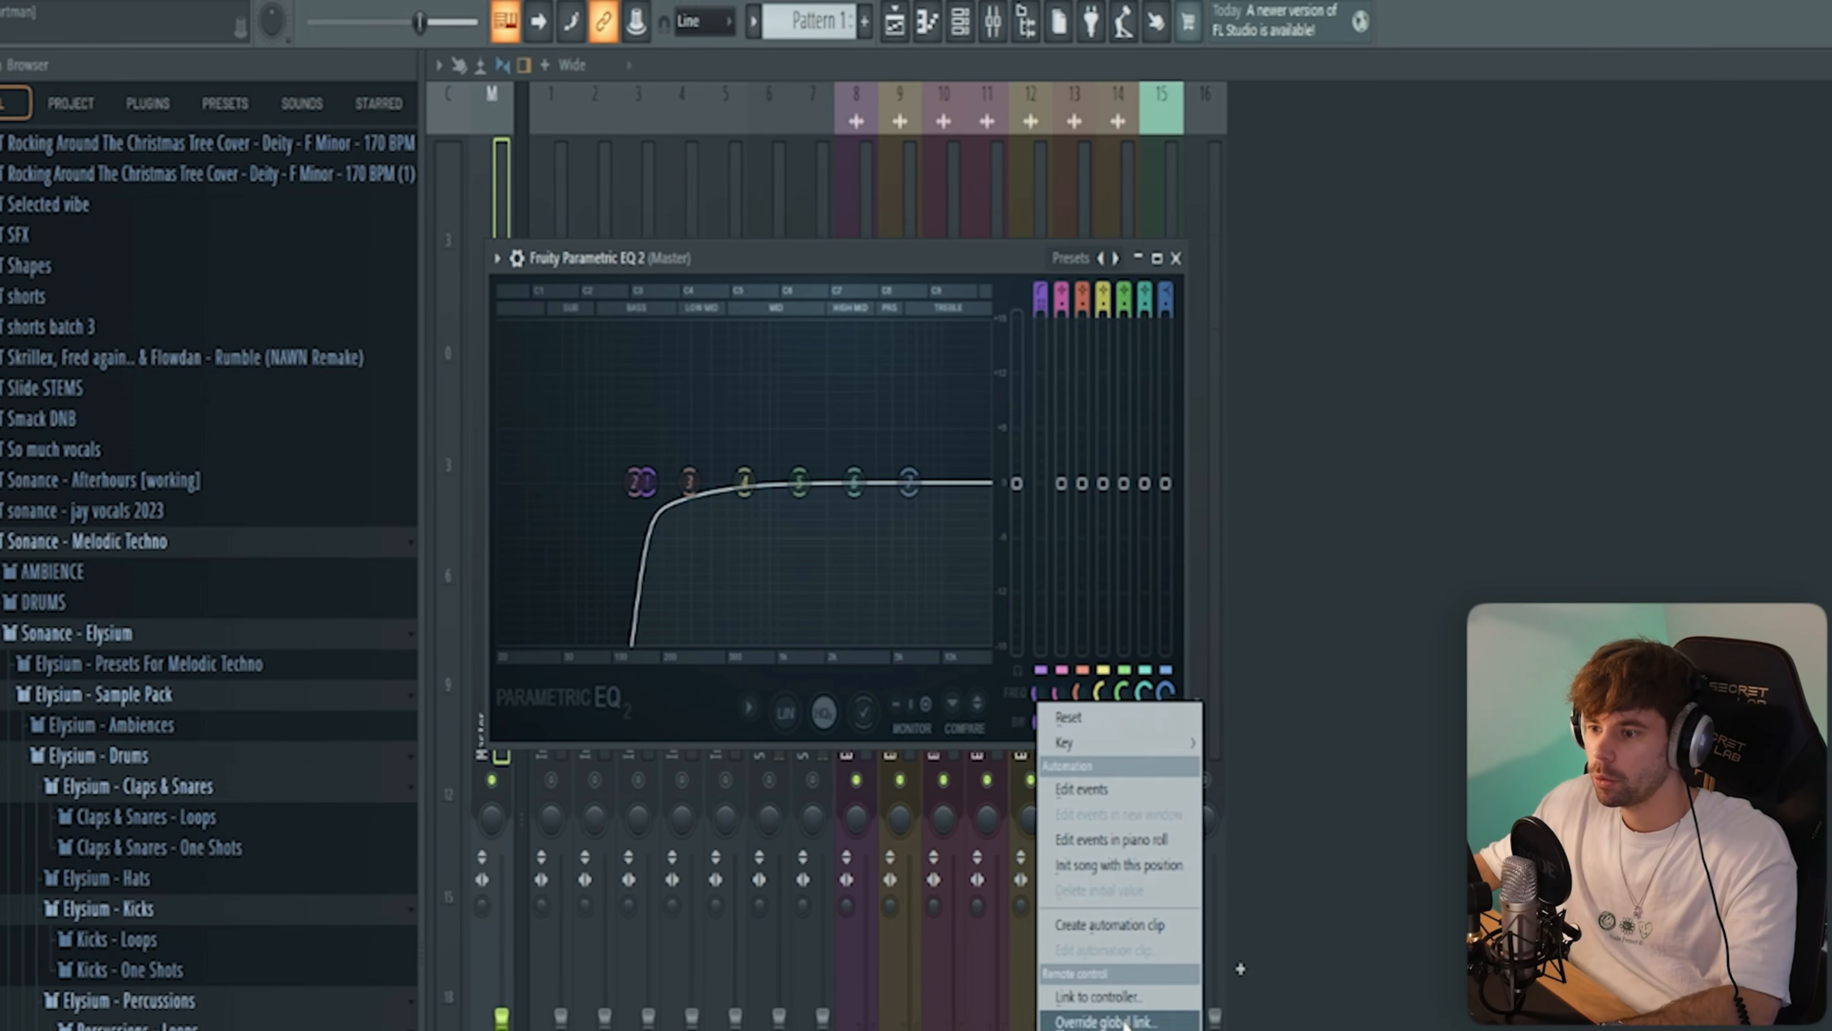
- Create an automation clip for the frequency of the low-cut band 1 in the Master's Fruity Parametric EQ 2
{"action": "left_click", "coordinate": [1104, 925]}
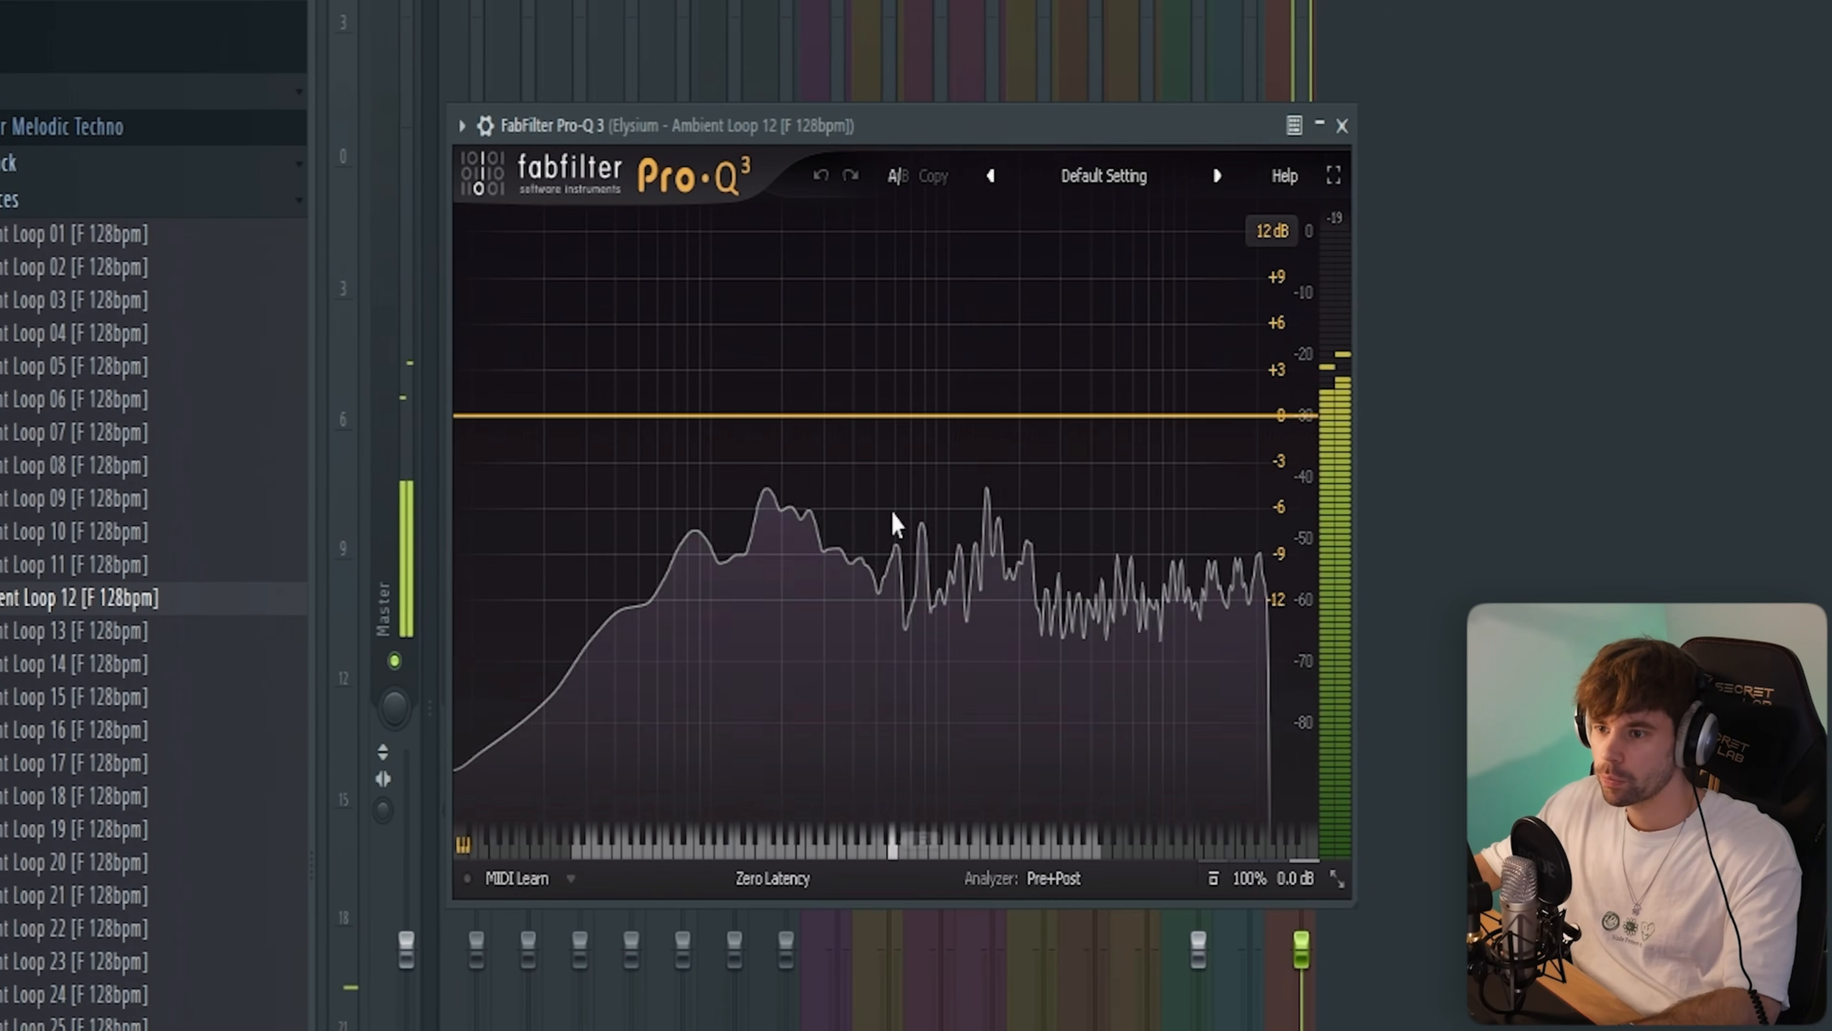
- Add a low-cut band to the FabFilter Pro-Q 3 on Elysium - Ambient Loop 12 and raise its frequency slightly
{"action": "right_click", "coordinate": [728, 417]}
{"action": "mouse_move", "coordinate": [789, 544]}
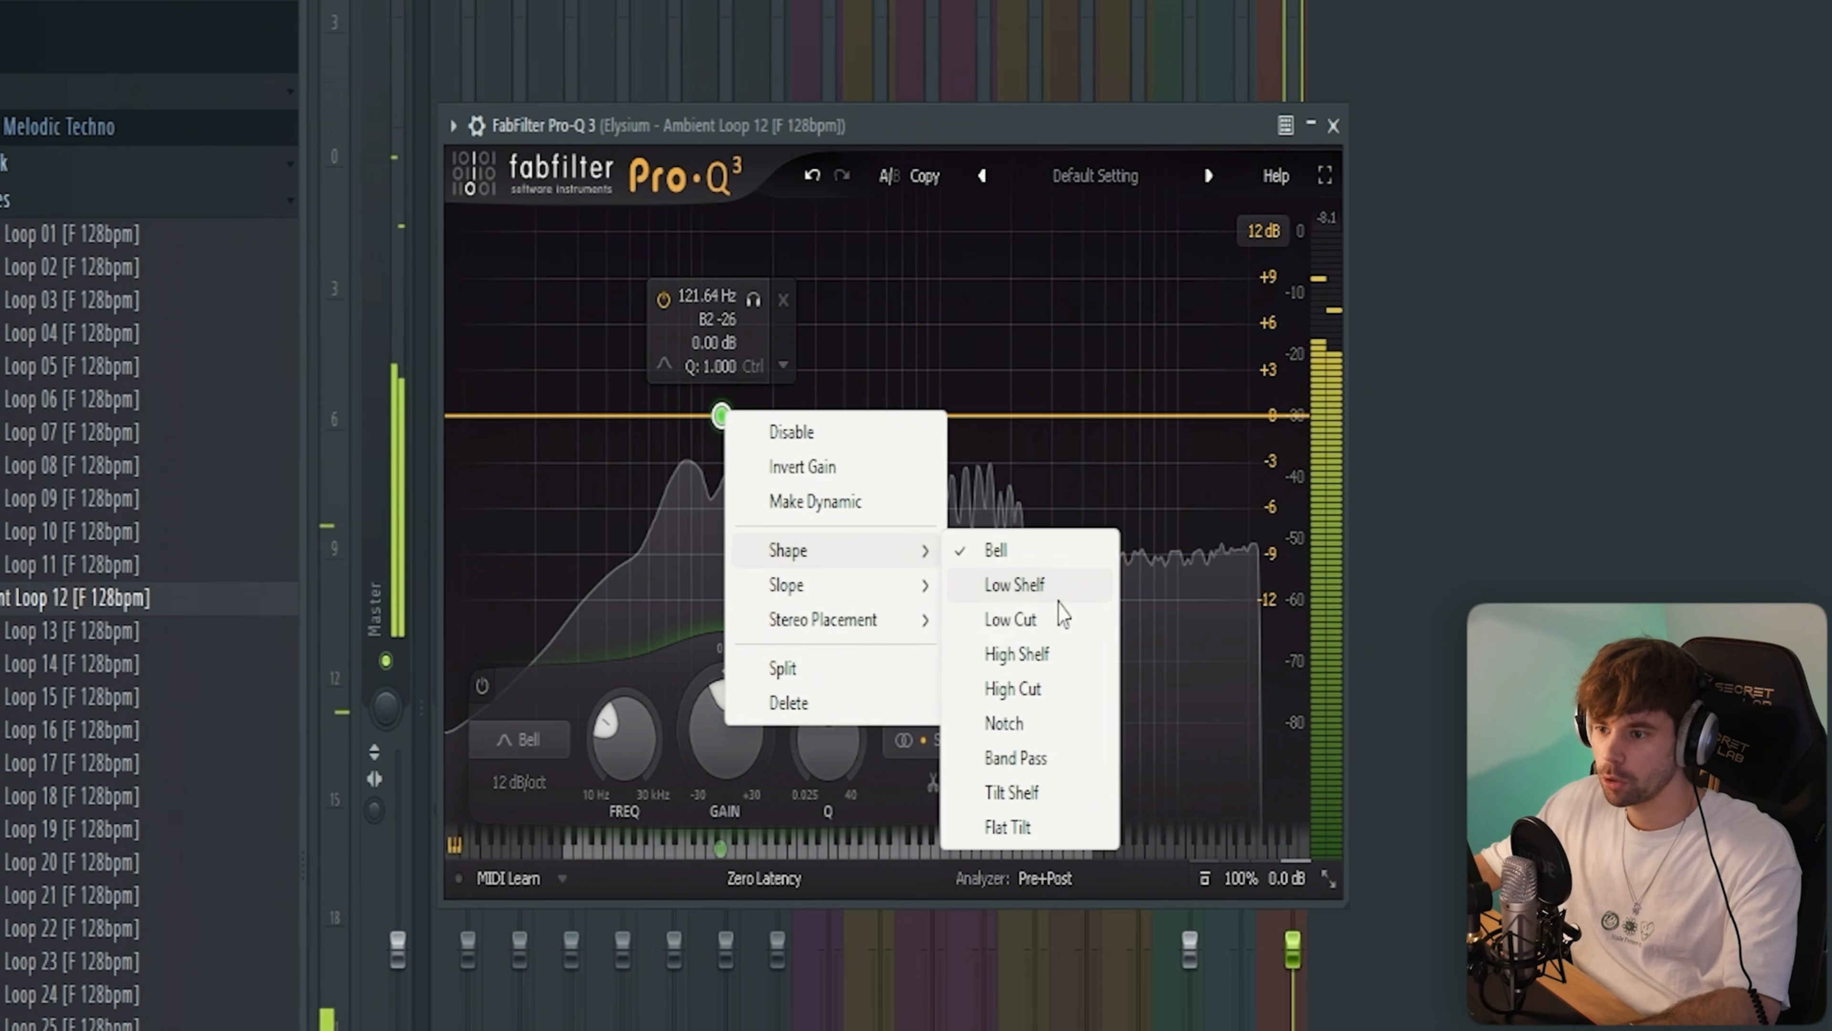
{"action": "left_click", "coordinate": [1023, 614]}
{"action": "left_click_drag", "start_coordinate": [727, 425], "coordinate": [747, 447]}
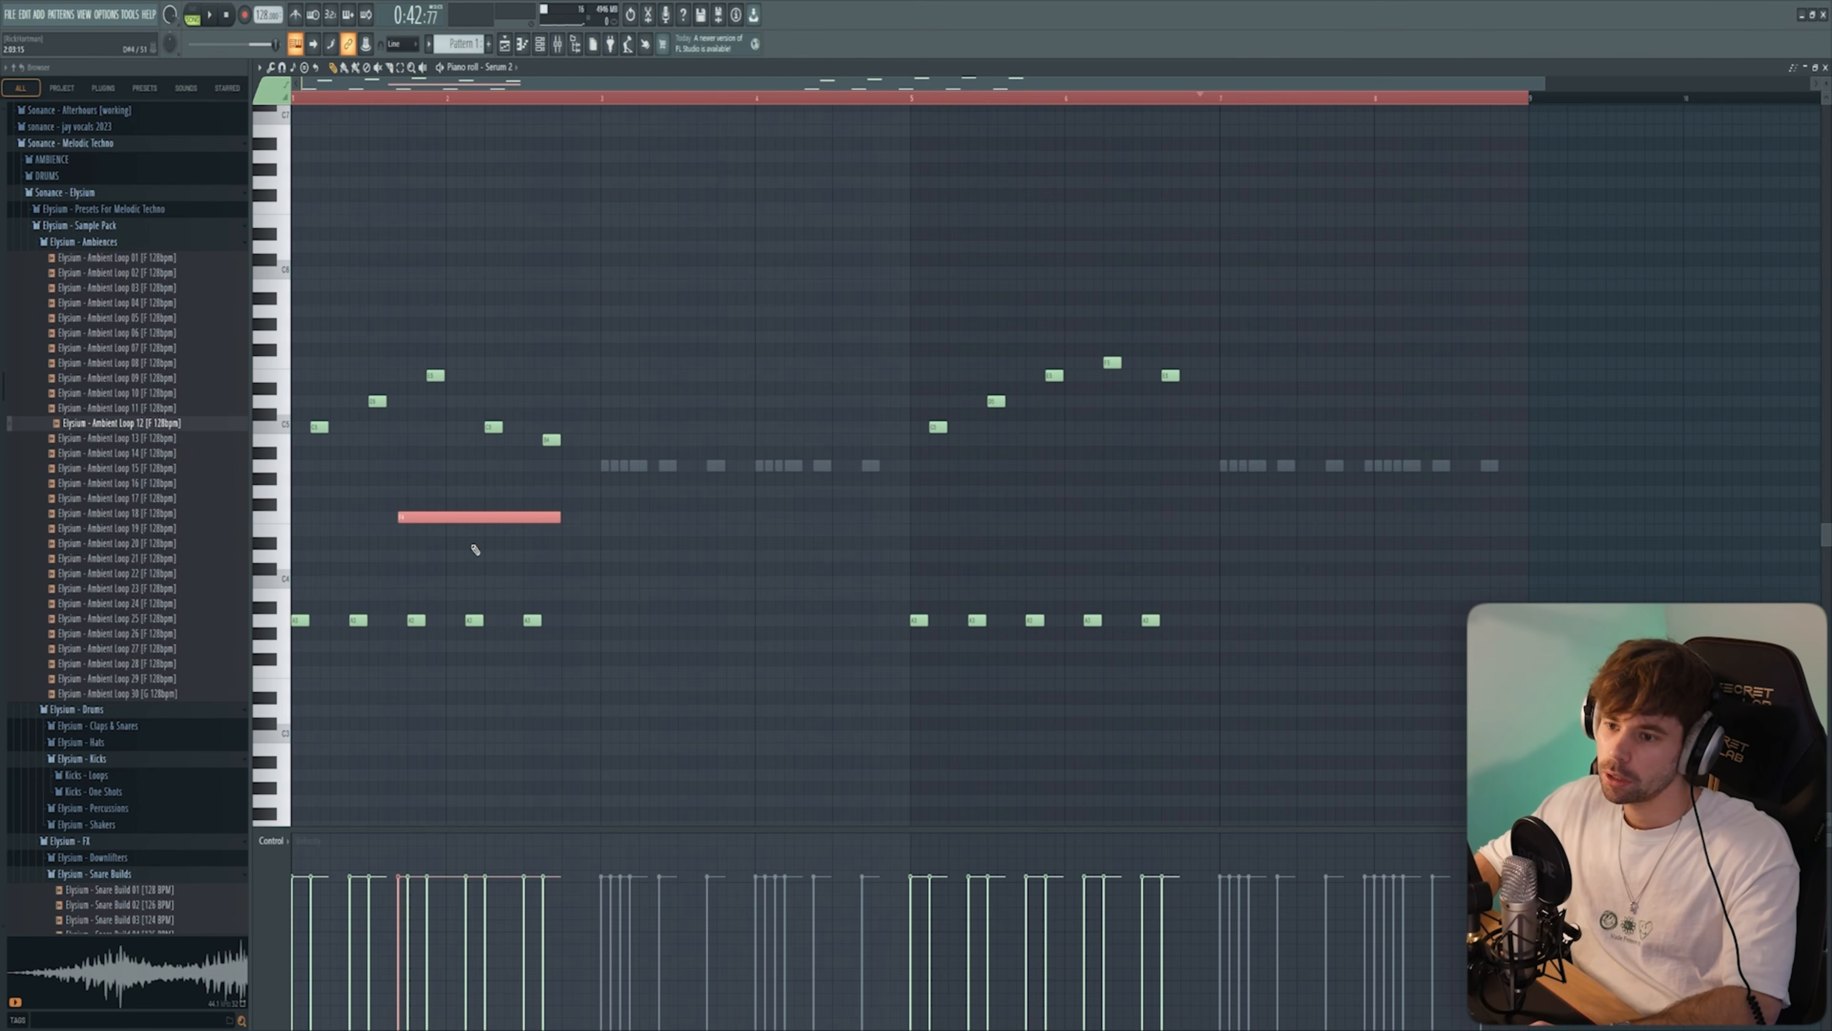
- Load the Bass - Solitude preset in Serum 2 #3 and step through the presets that follow it
{"action": "left_click", "coordinate": [514, 48]}
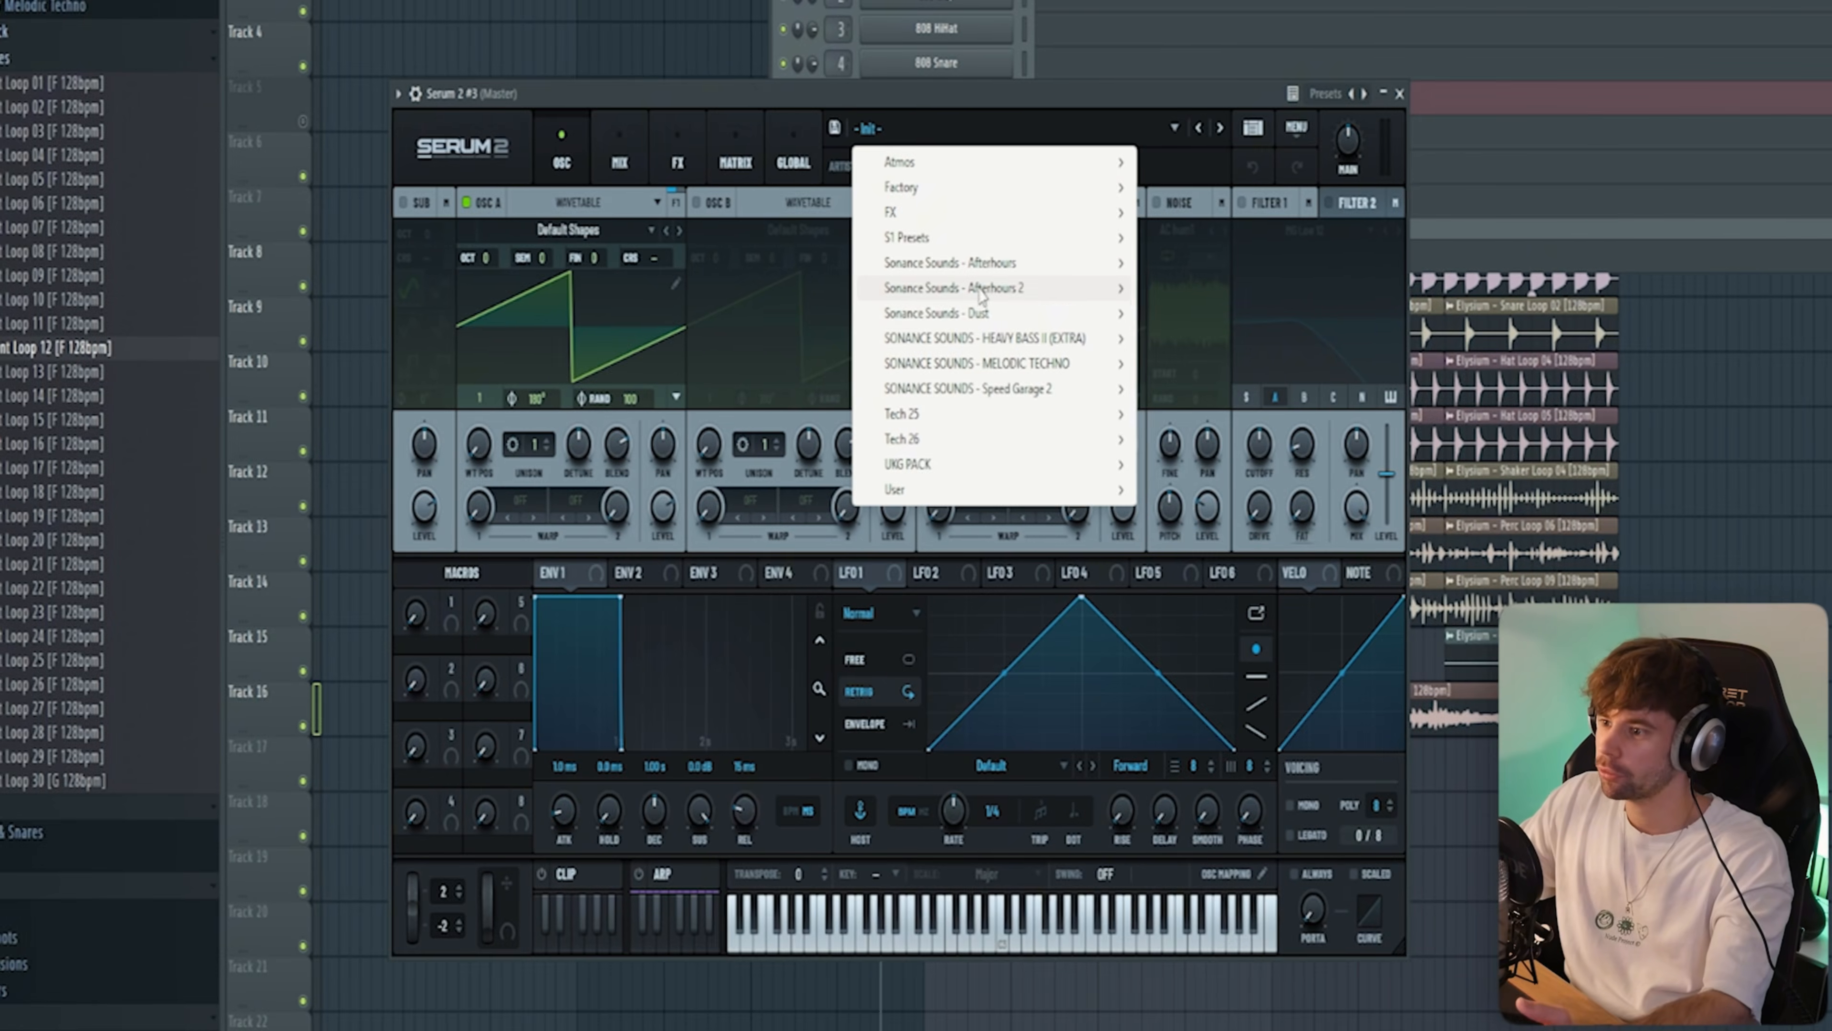
{"action": "mouse_move", "coordinate": [941, 298]}
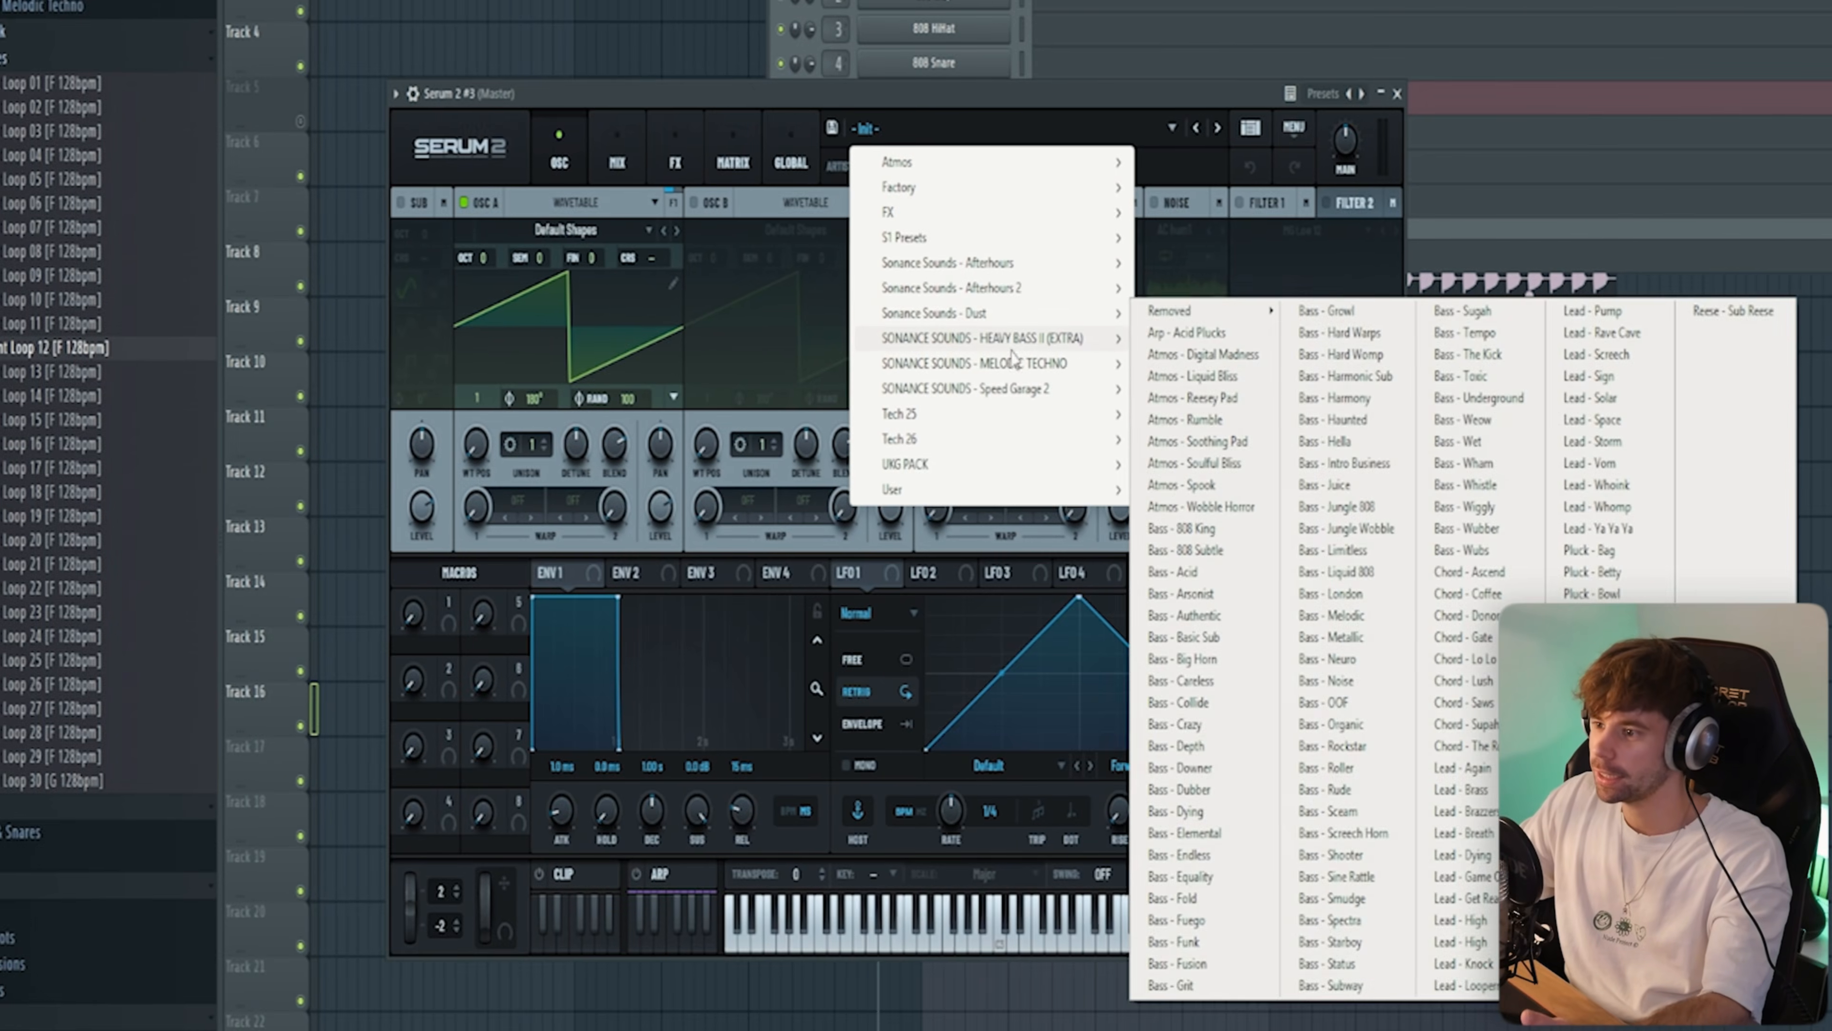
{"action": "left_click", "coordinate": [1214, 816]}
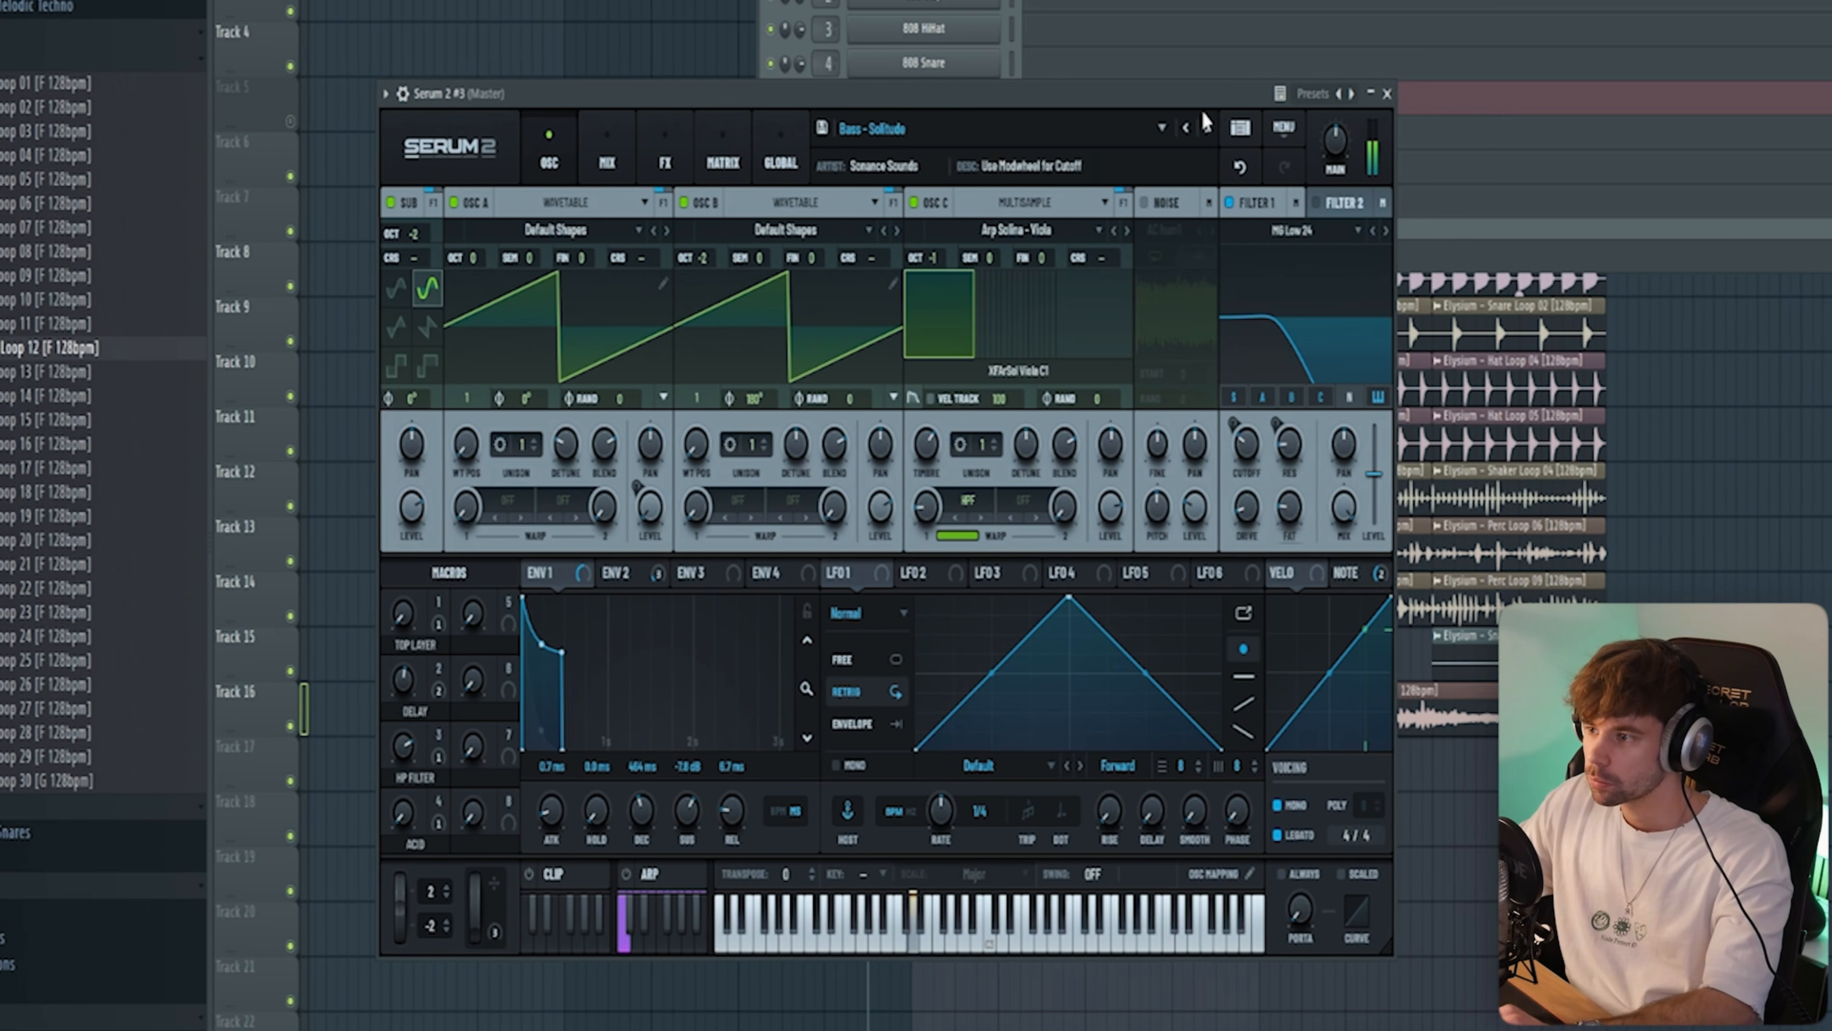
{"action": "left_click", "coordinate": [1207, 129]}
{"action": "left_click", "coordinate": [1200, 130]}
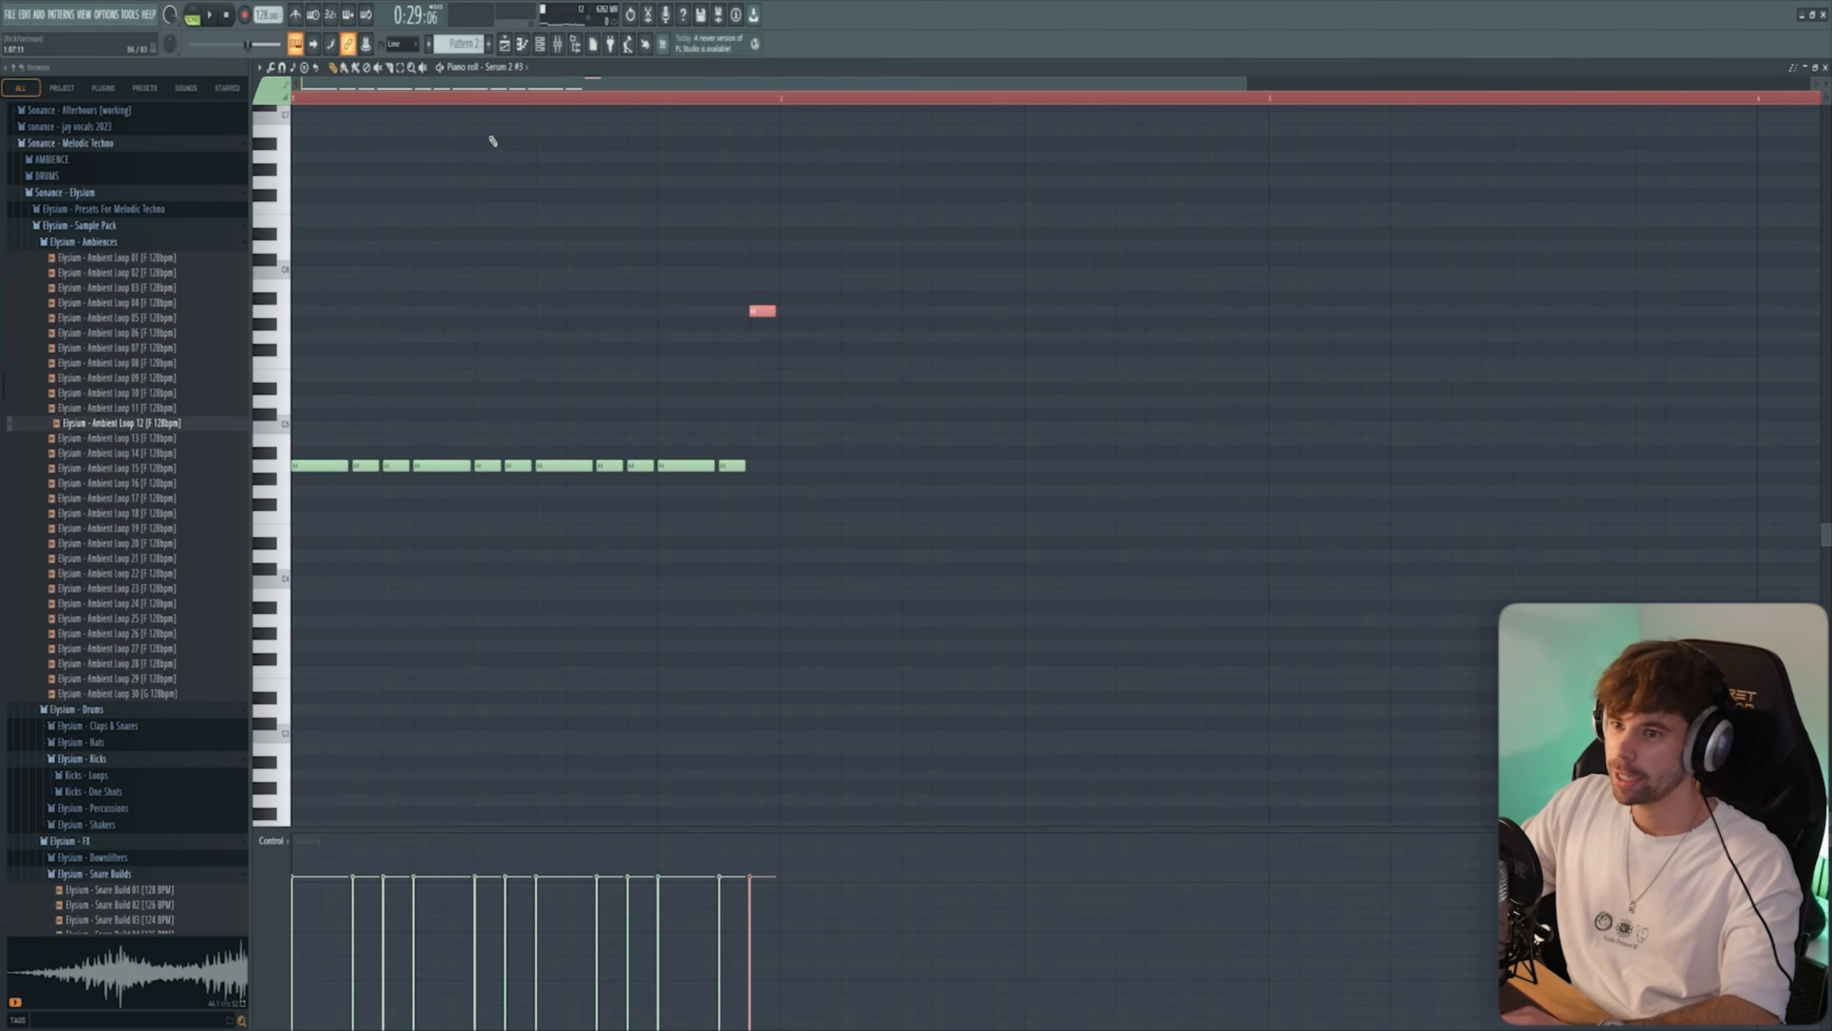
- Play back the A4 note pattern of Serum 2 #3 in the piano roll
{"action": "left_click", "coordinate": [202, 15]}
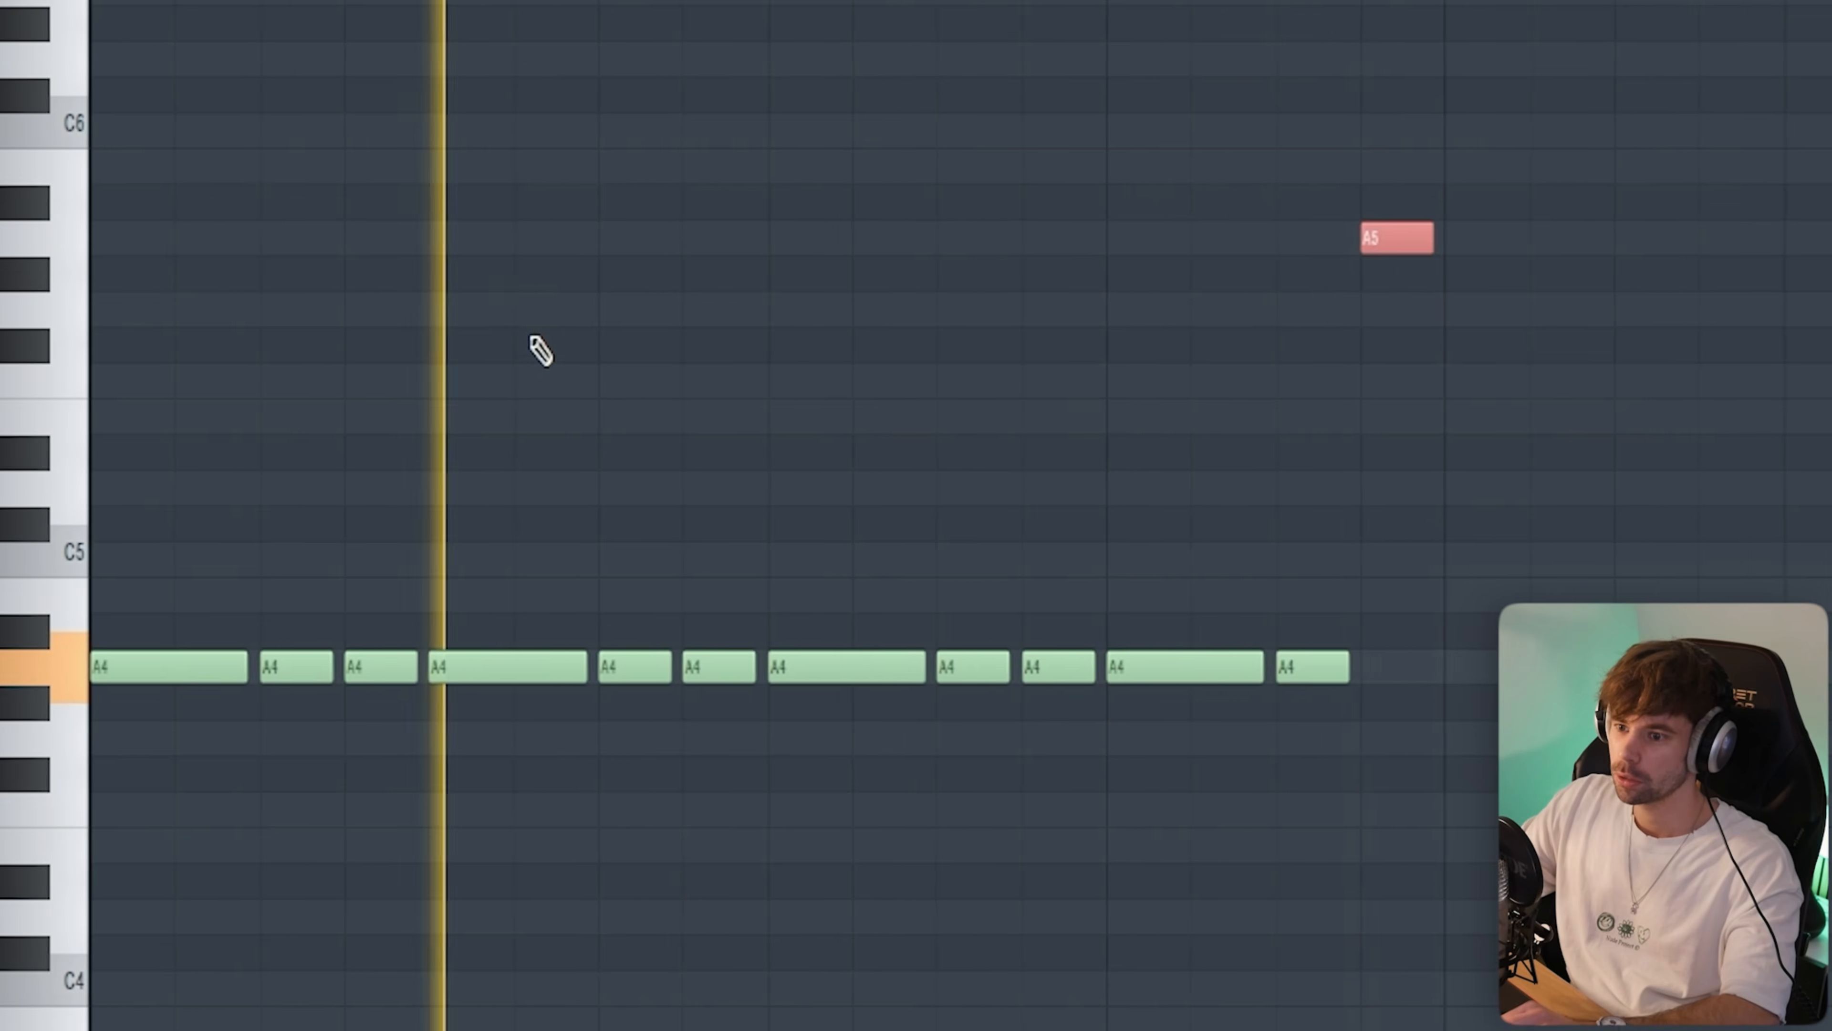
{"action": "scroll", "coordinate": [460, 351], "scroll_direction": "down", "scroll_amount": 2}
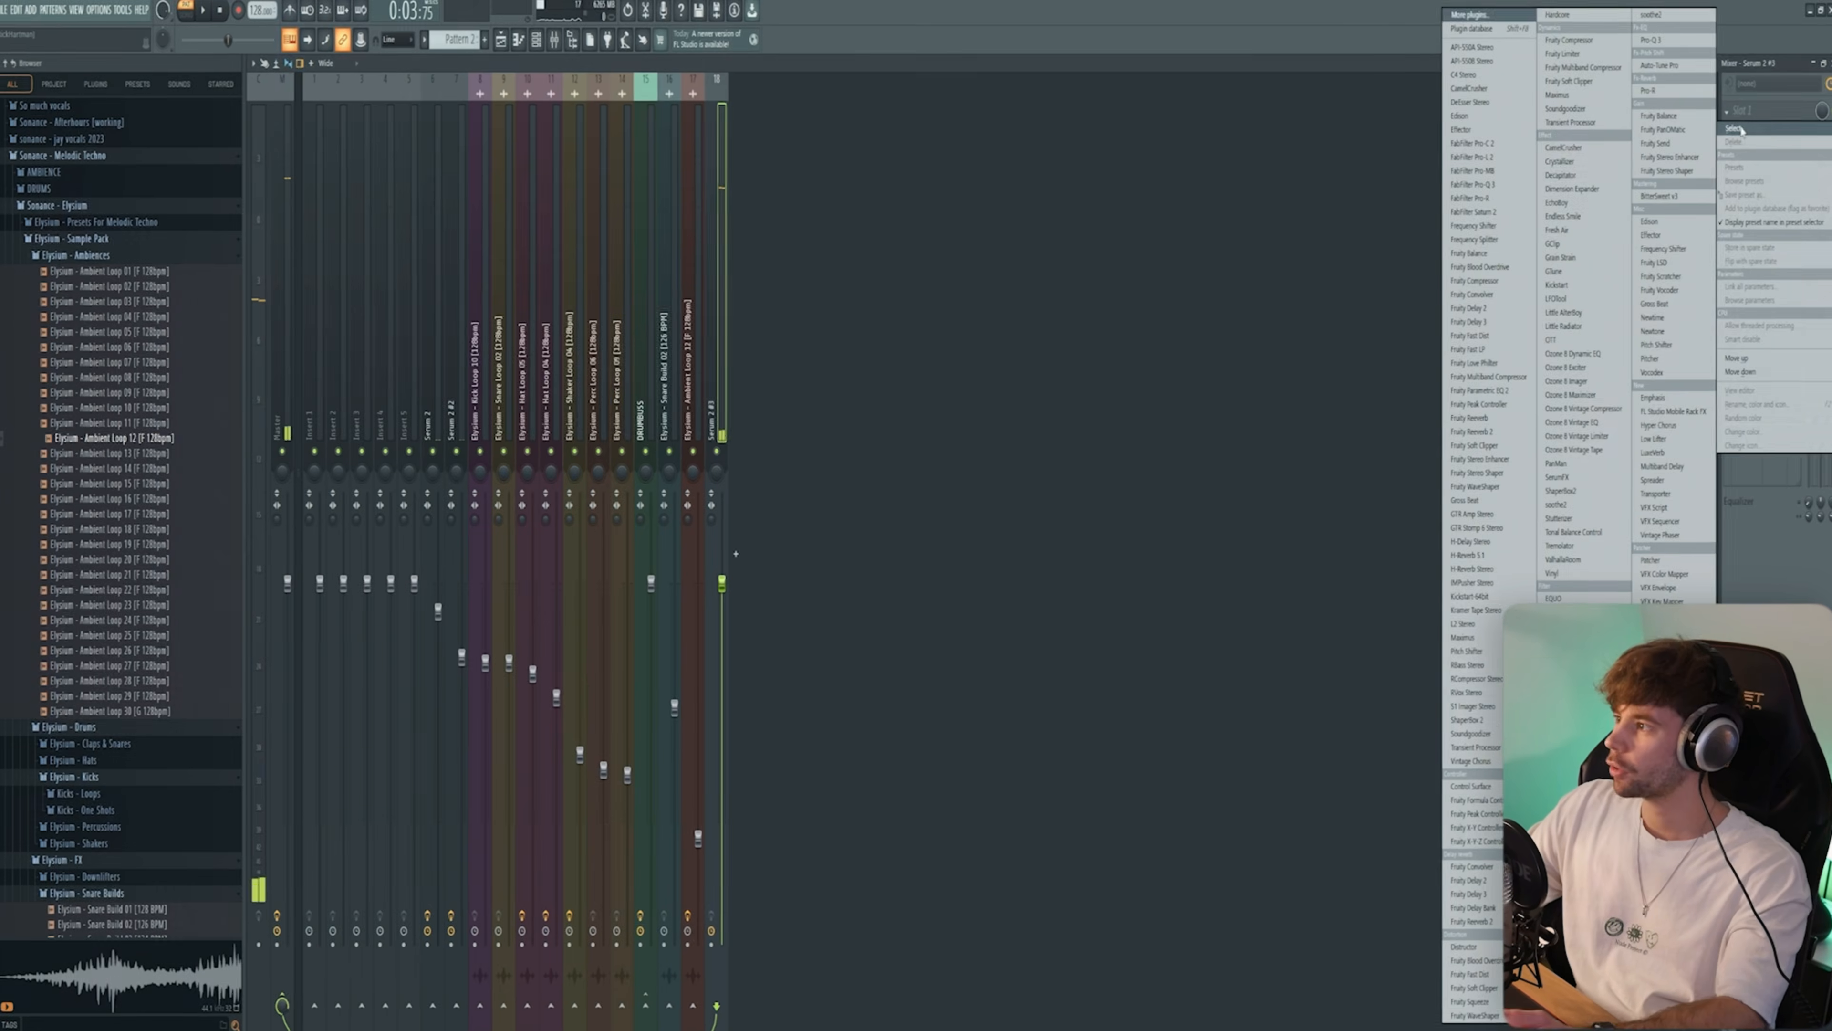
- Insert CamelCrusher on the Serum 2 #3 mixer track and switch to its next patch during playback
{"action": "left_click", "coordinate": [1563, 148]}
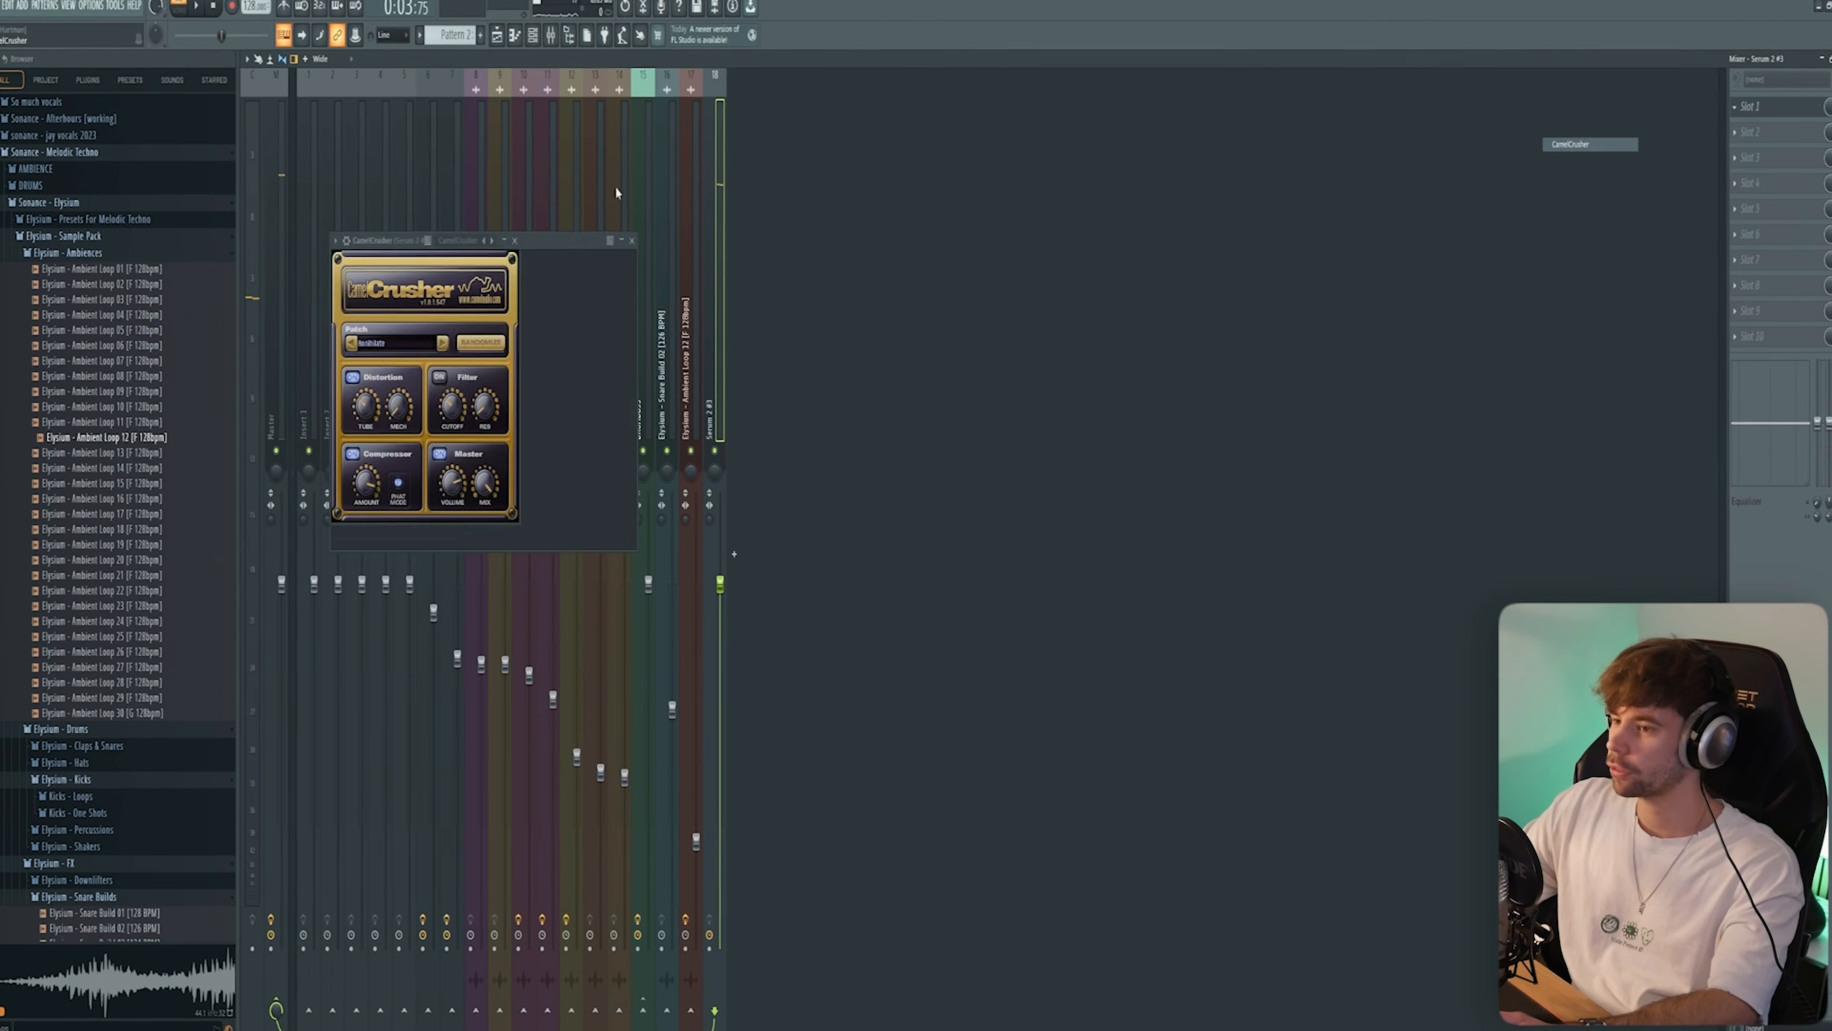
{"action": "key", "text": "space"}
{"action": "left_click", "coordinate": [434, 340]}
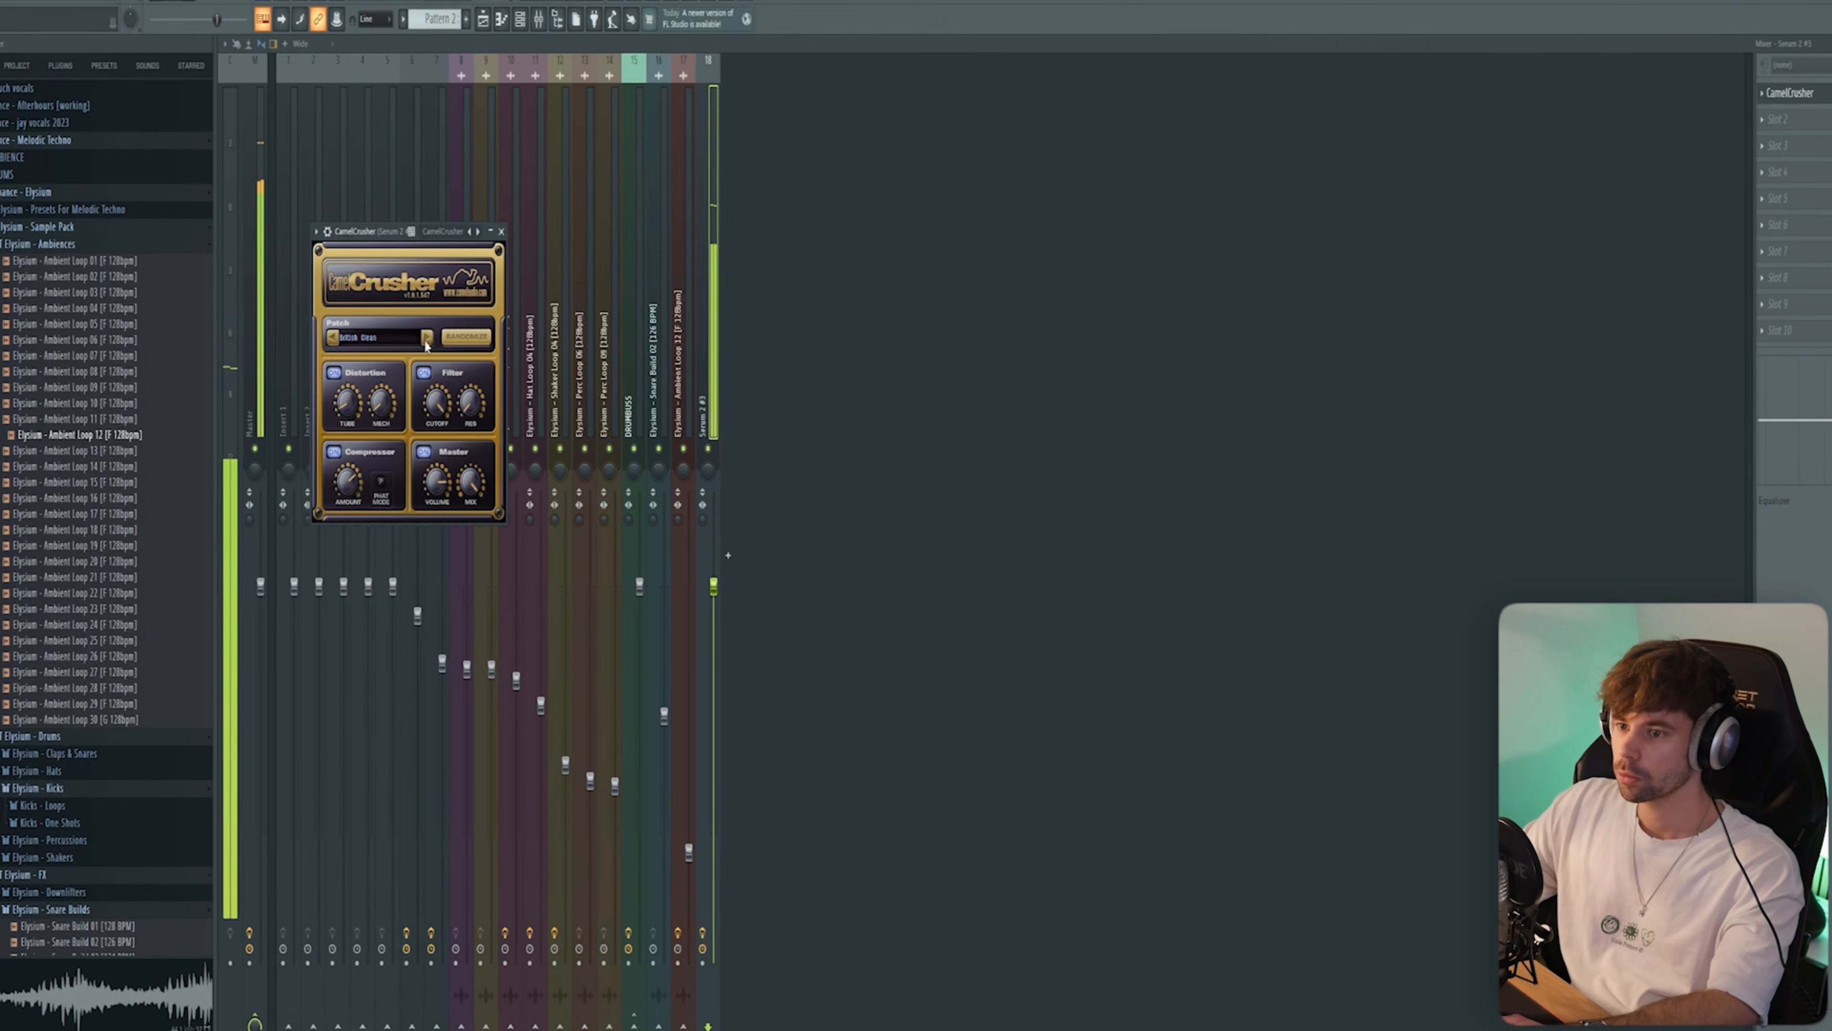
{"action": "left_click_drag", "start_coordinate": [371, 229], "coordinate": [1163, 202]}
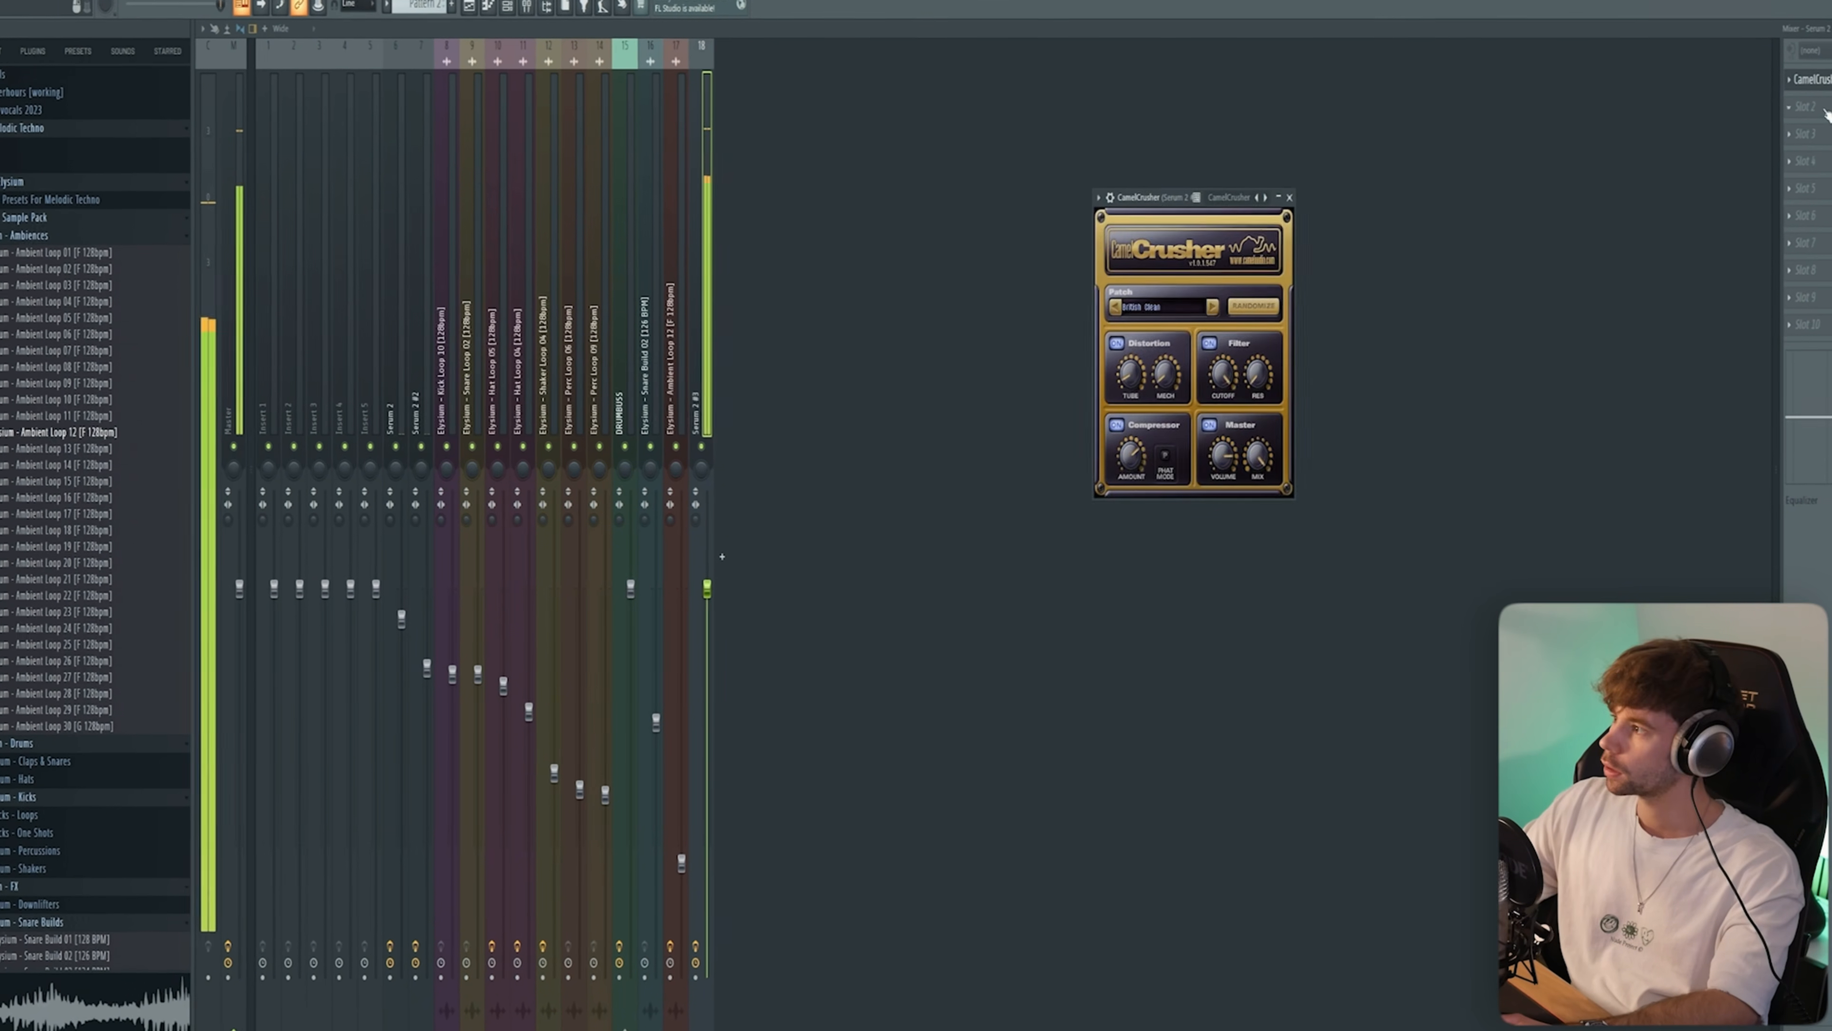
- Add FabFilter Pro-C 2 in the second effect slot of the Serum 2 #3 track and raise its threshold
{"action": "left_click", "coordinate": [1803, 113]}
{"action": "mouse_move", "coordinate": [1789, 132]}
{"action": "left_click", "coordinate": [1524, 110]}
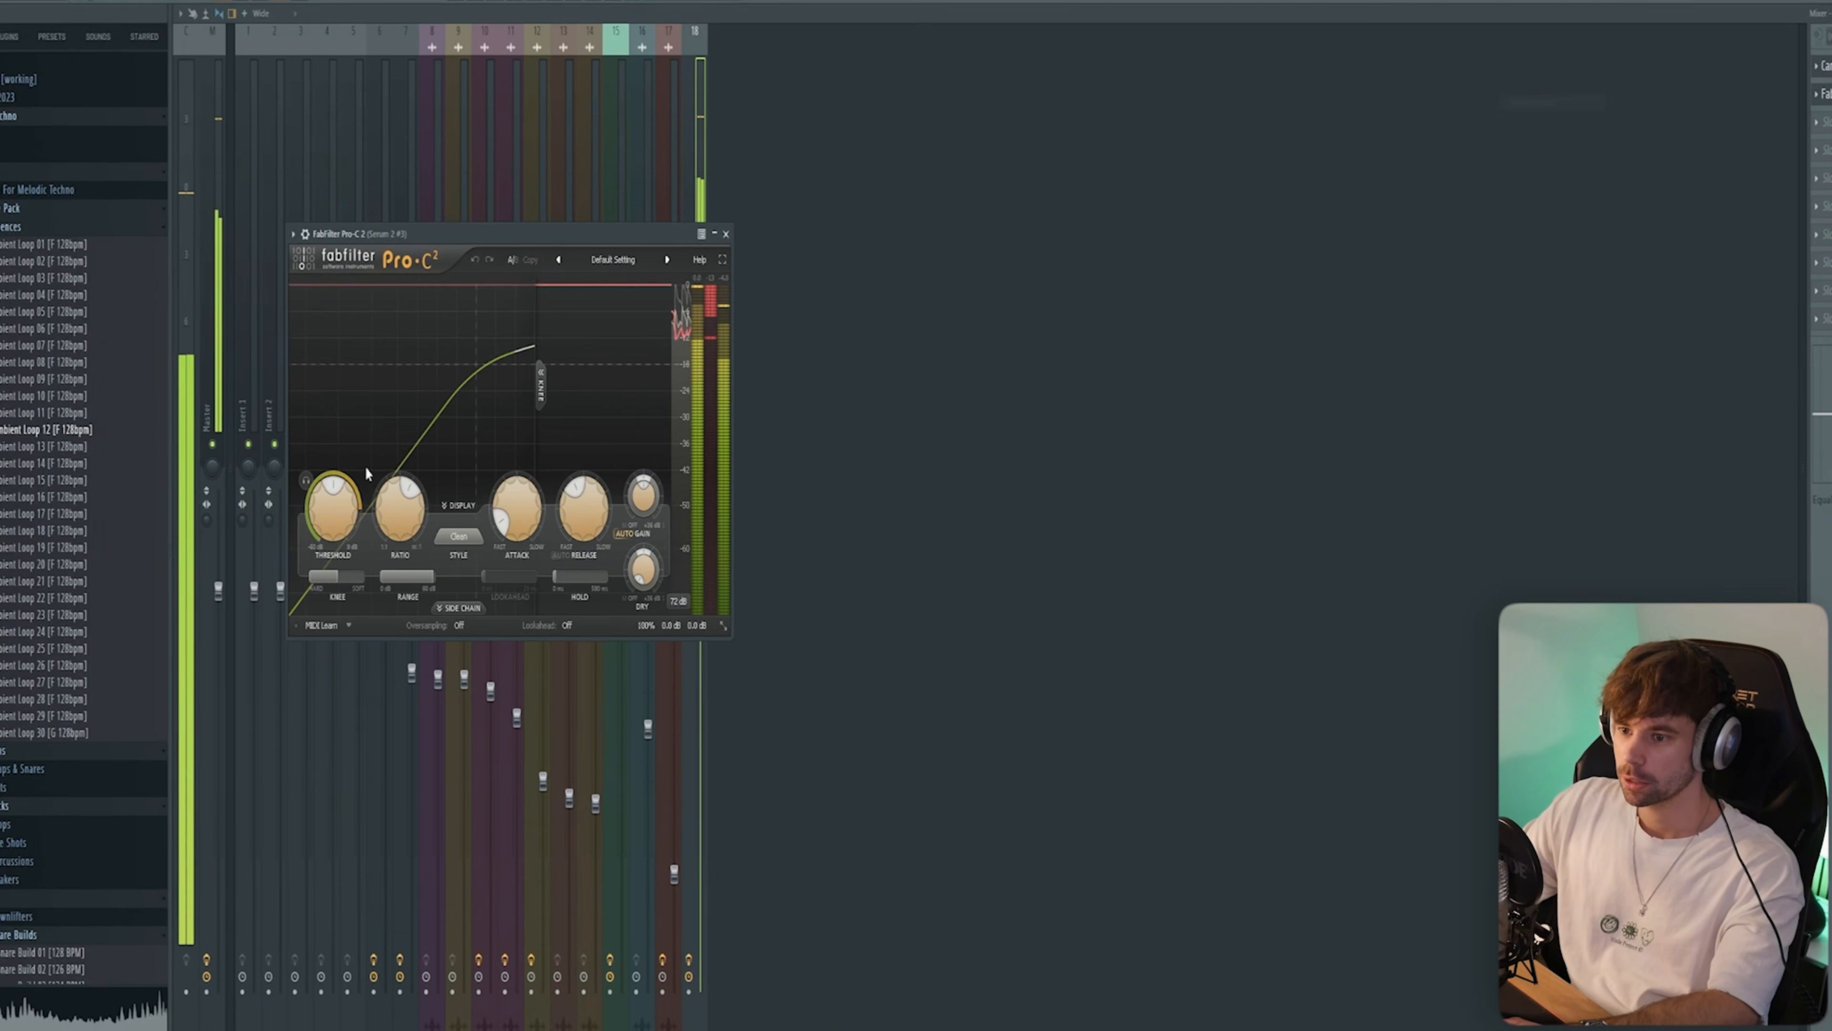
{"action": "left_click_drag", "start_coordinate": [333, 518], "coordinate": [329, 521]}
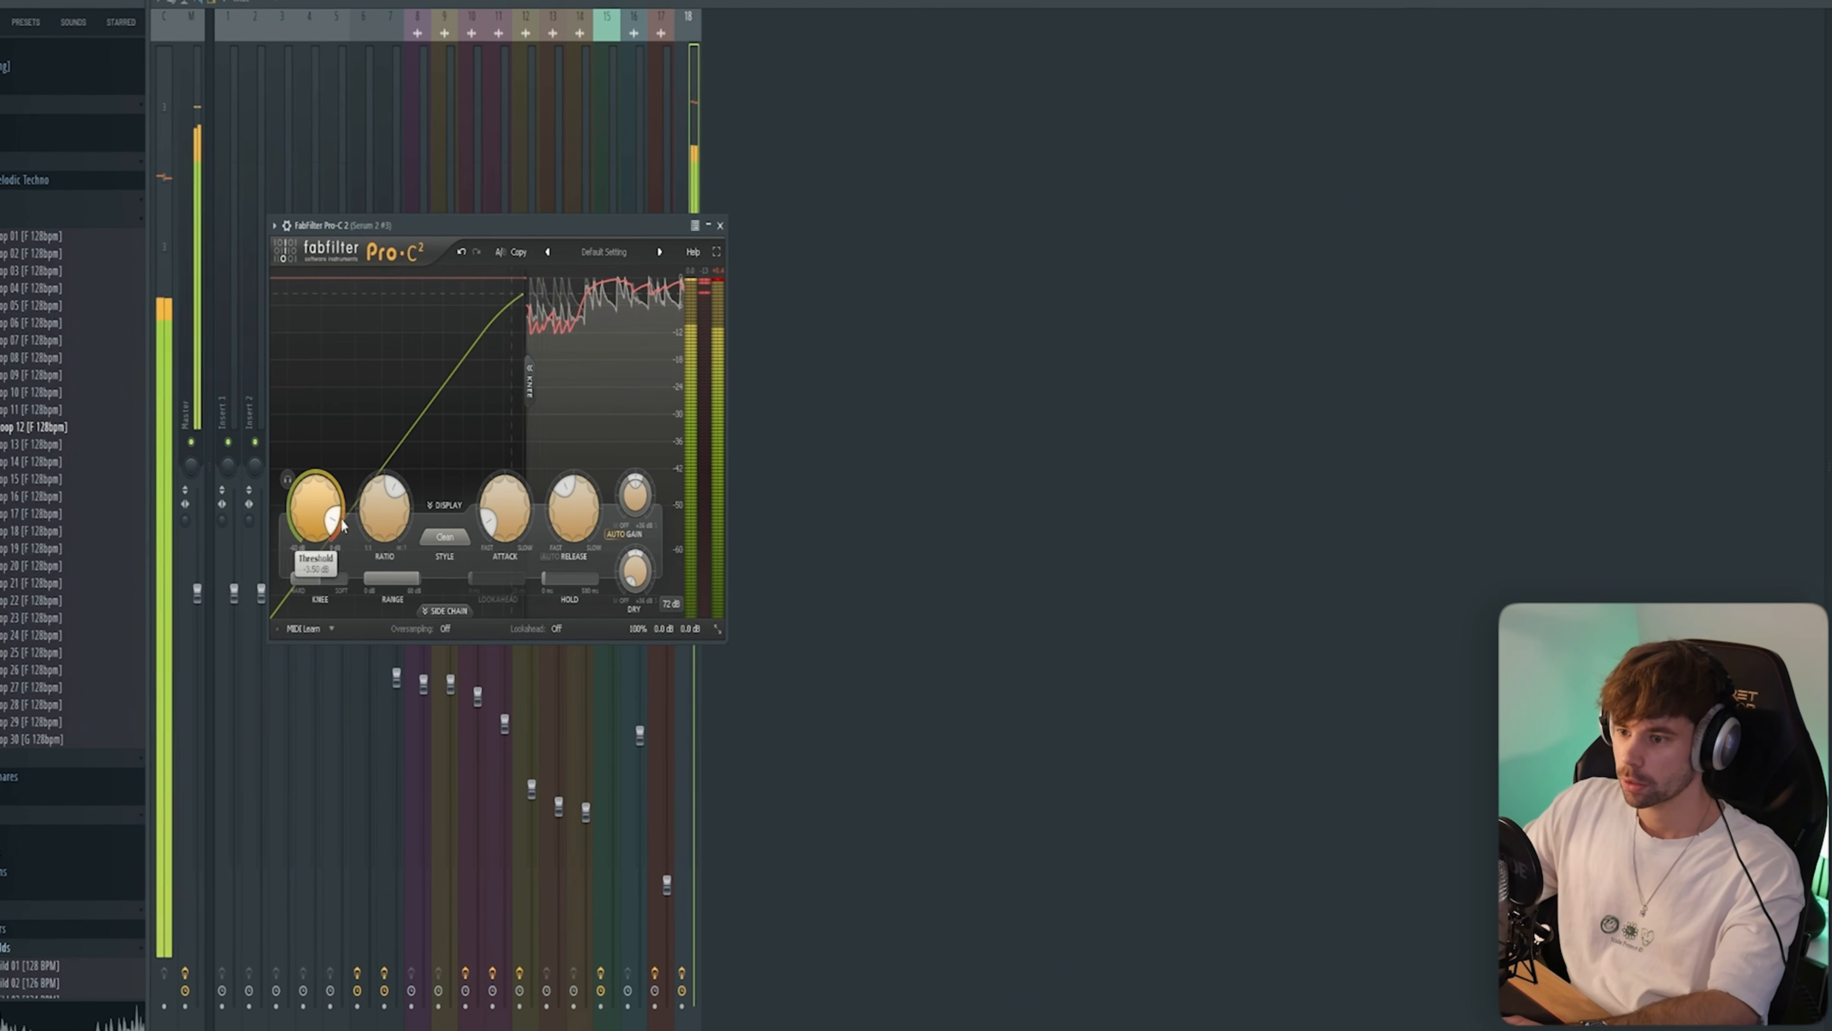
{"action": "left_click_drag", "start_coordinate": [399, 218], "coordinate": [1320, 94]}
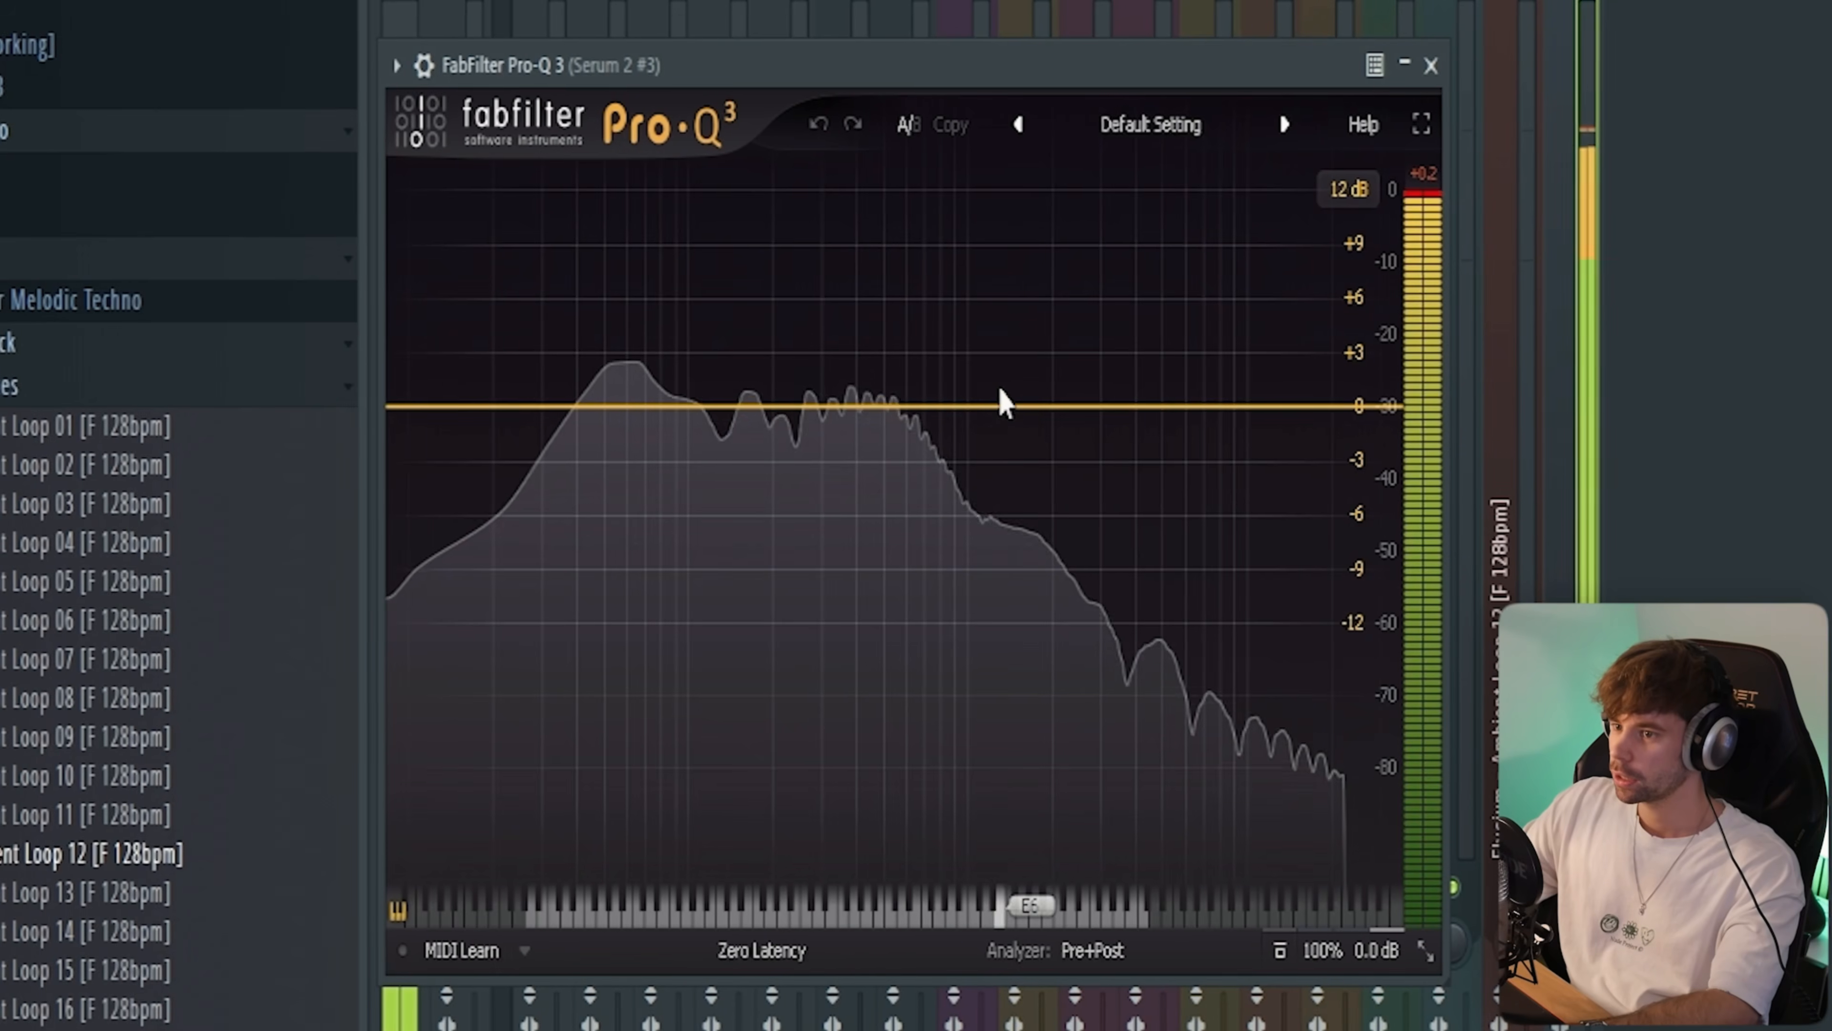
- Add a dynamic bell cut of about -1.13 dB near 396 Hz in the Serum 2 #3 track's Pro-Q 3
{"action": "left_click_drag", "start_coordinate": [998, 398], "coordinate": [851, 434]}
{"action": "right_click", "coordinate": [852, 427]}
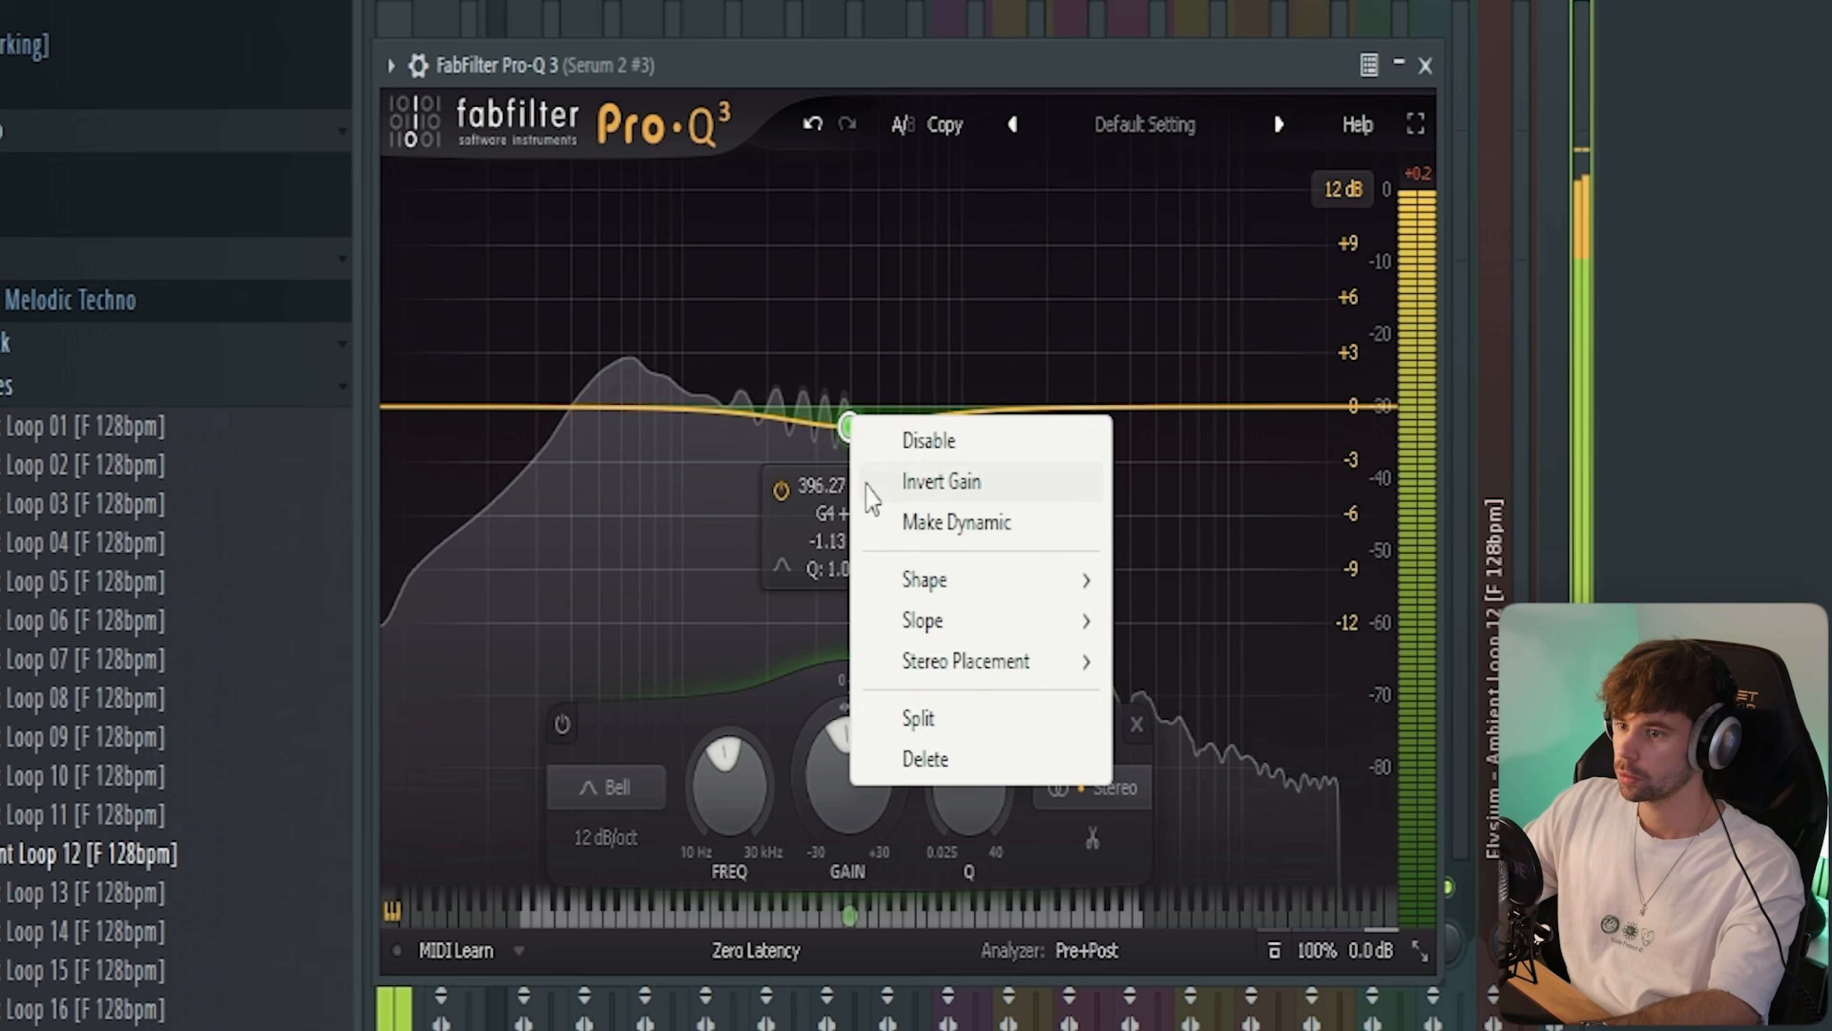
{"action": "left_click", "coordinate": [907, 526]}
- Add a high-shelf band in the Serum 2 #3 track's Pro-Q 3, cutting about 10.56 dB around 699 Hz
{"action": "right_click", "coordinate": [1067, 408]}
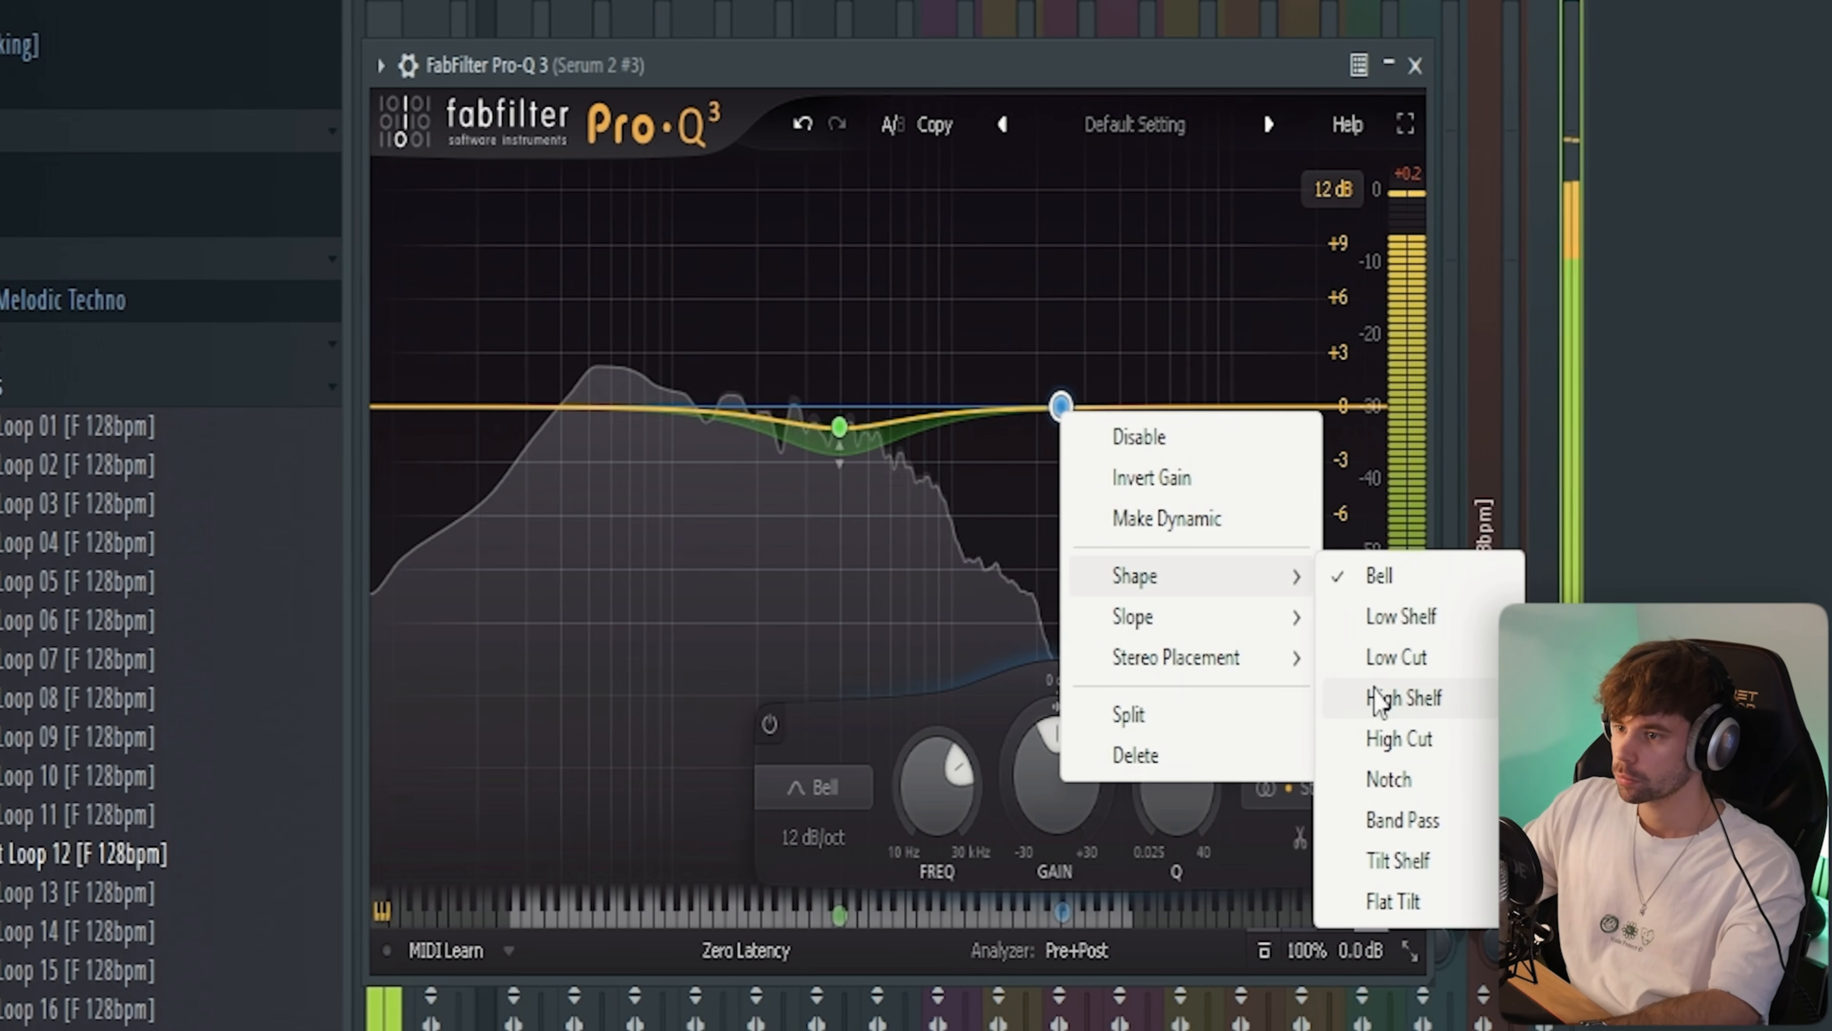
{"action": "left_click", "coordinate": [1375, 698]}
{"action": "left_click_drag", "start_coordinate": [1063, 407], "coordinate": [910, 595]}
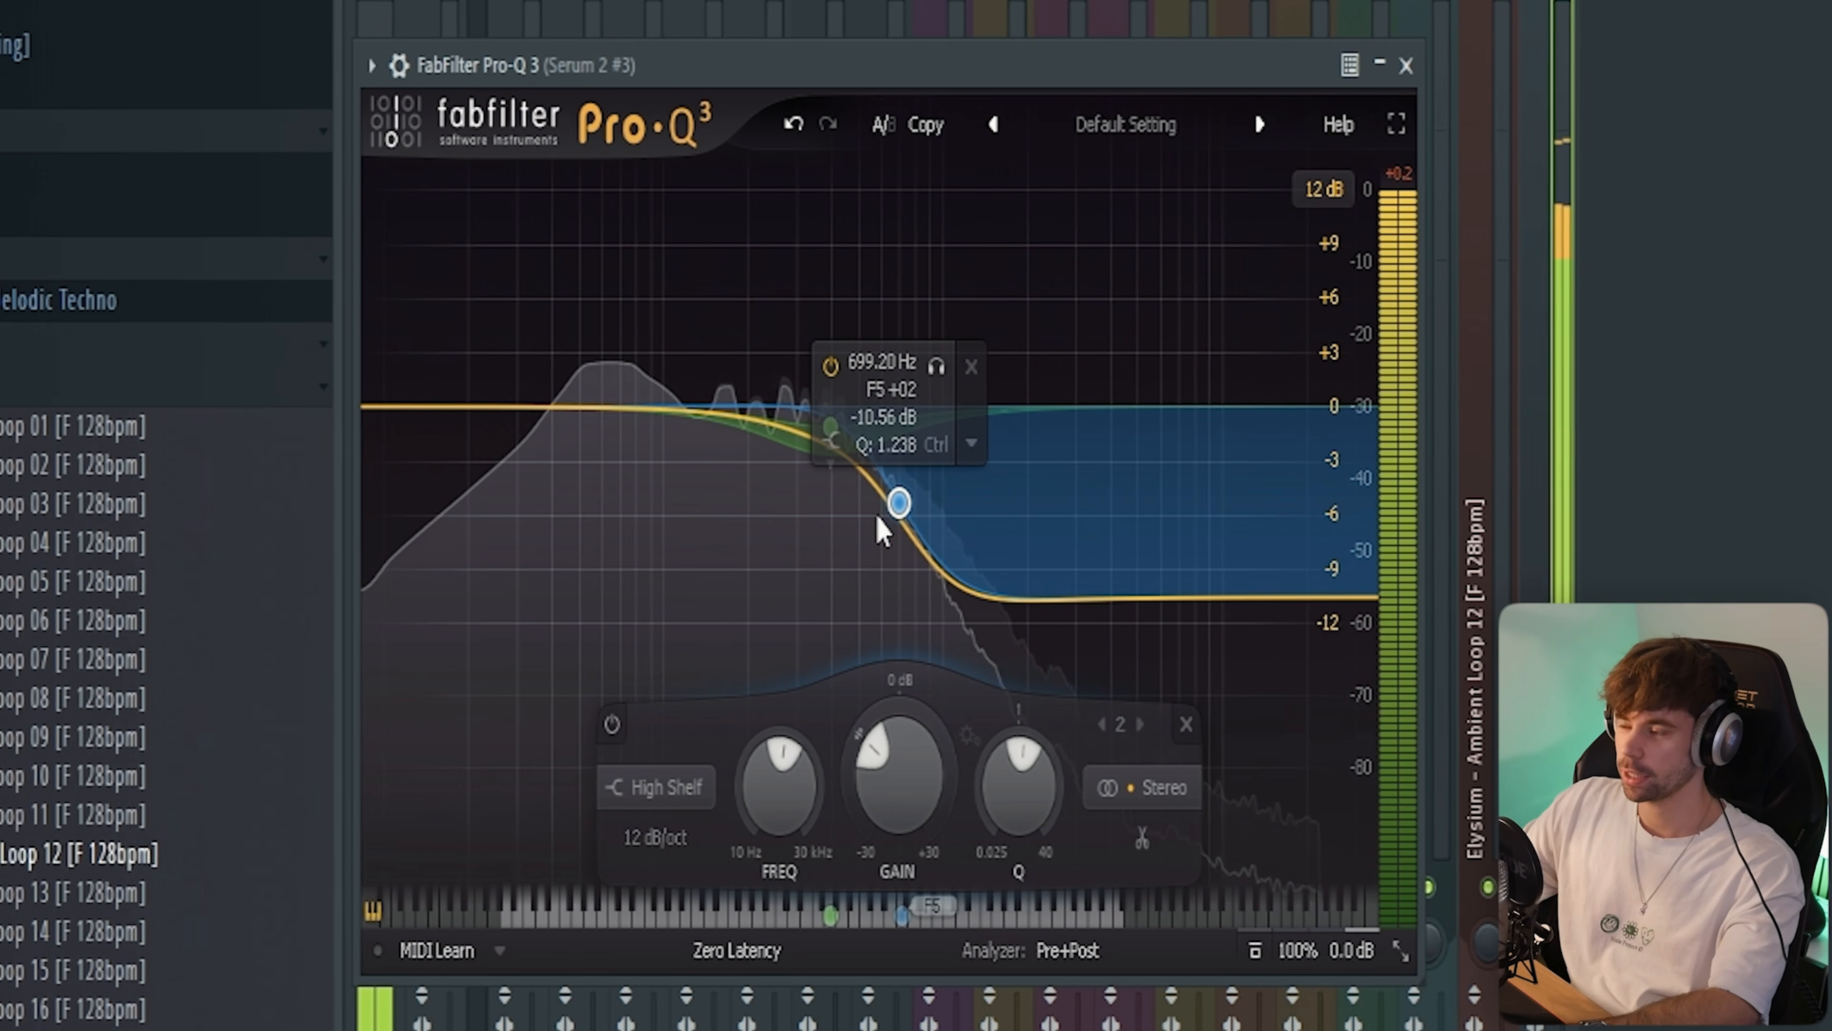
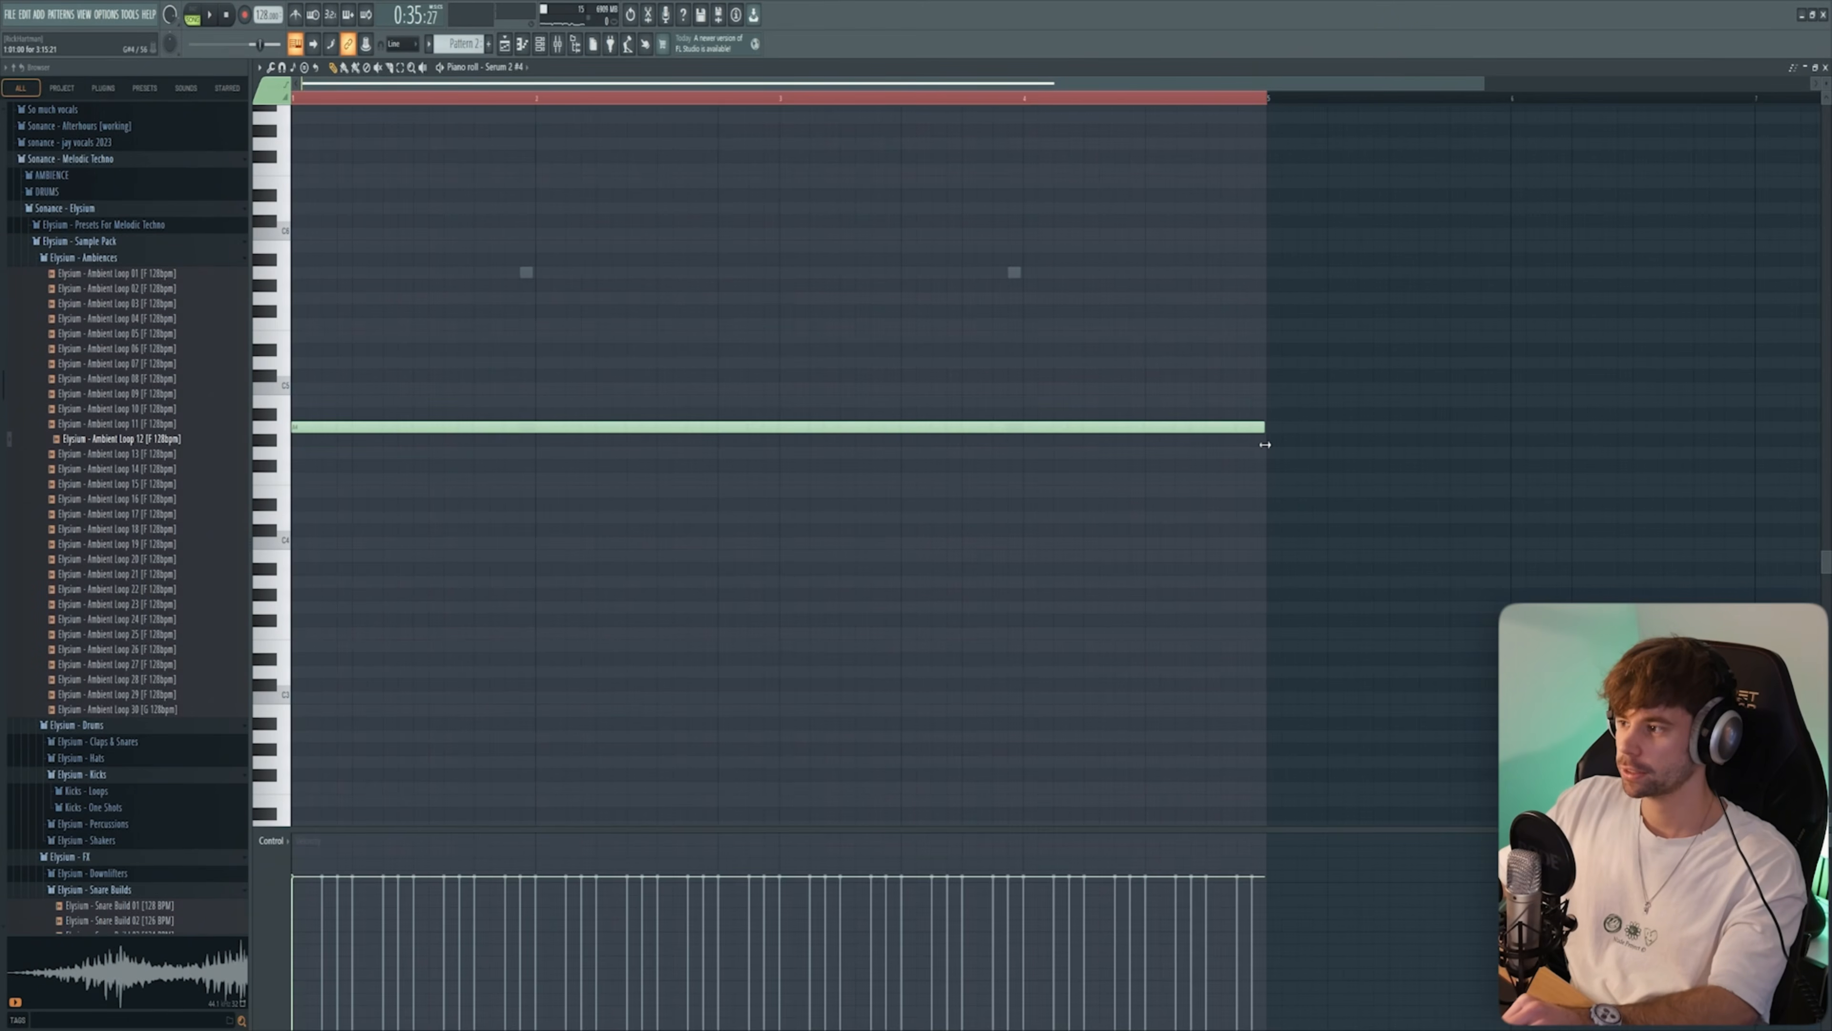
- Reduce the dry/wet mix of the H-Delay Stereo on the Serum 2 #4 mixer track
{"action": "scroll", "coordinate": [1267, 437], "scroll_direction": "up", "scroll_amount": 4}
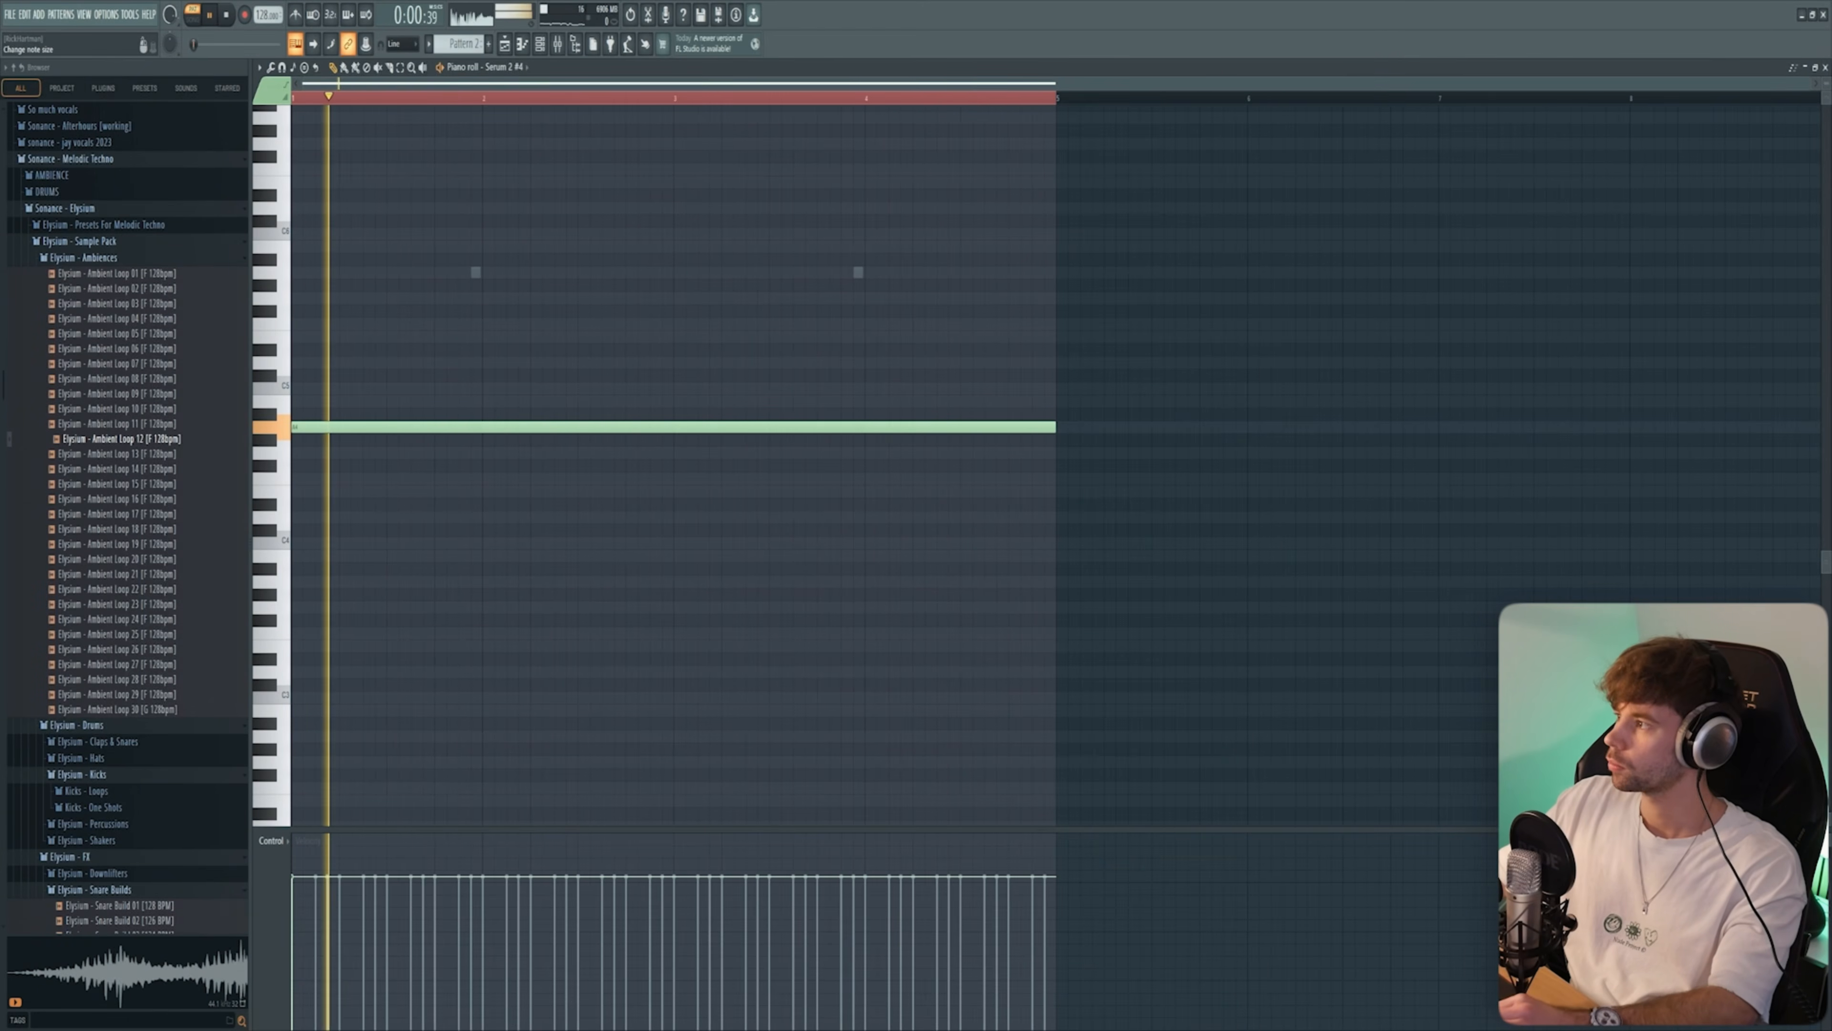
{"action": "left_click", "coordinate": [1826, 68]}
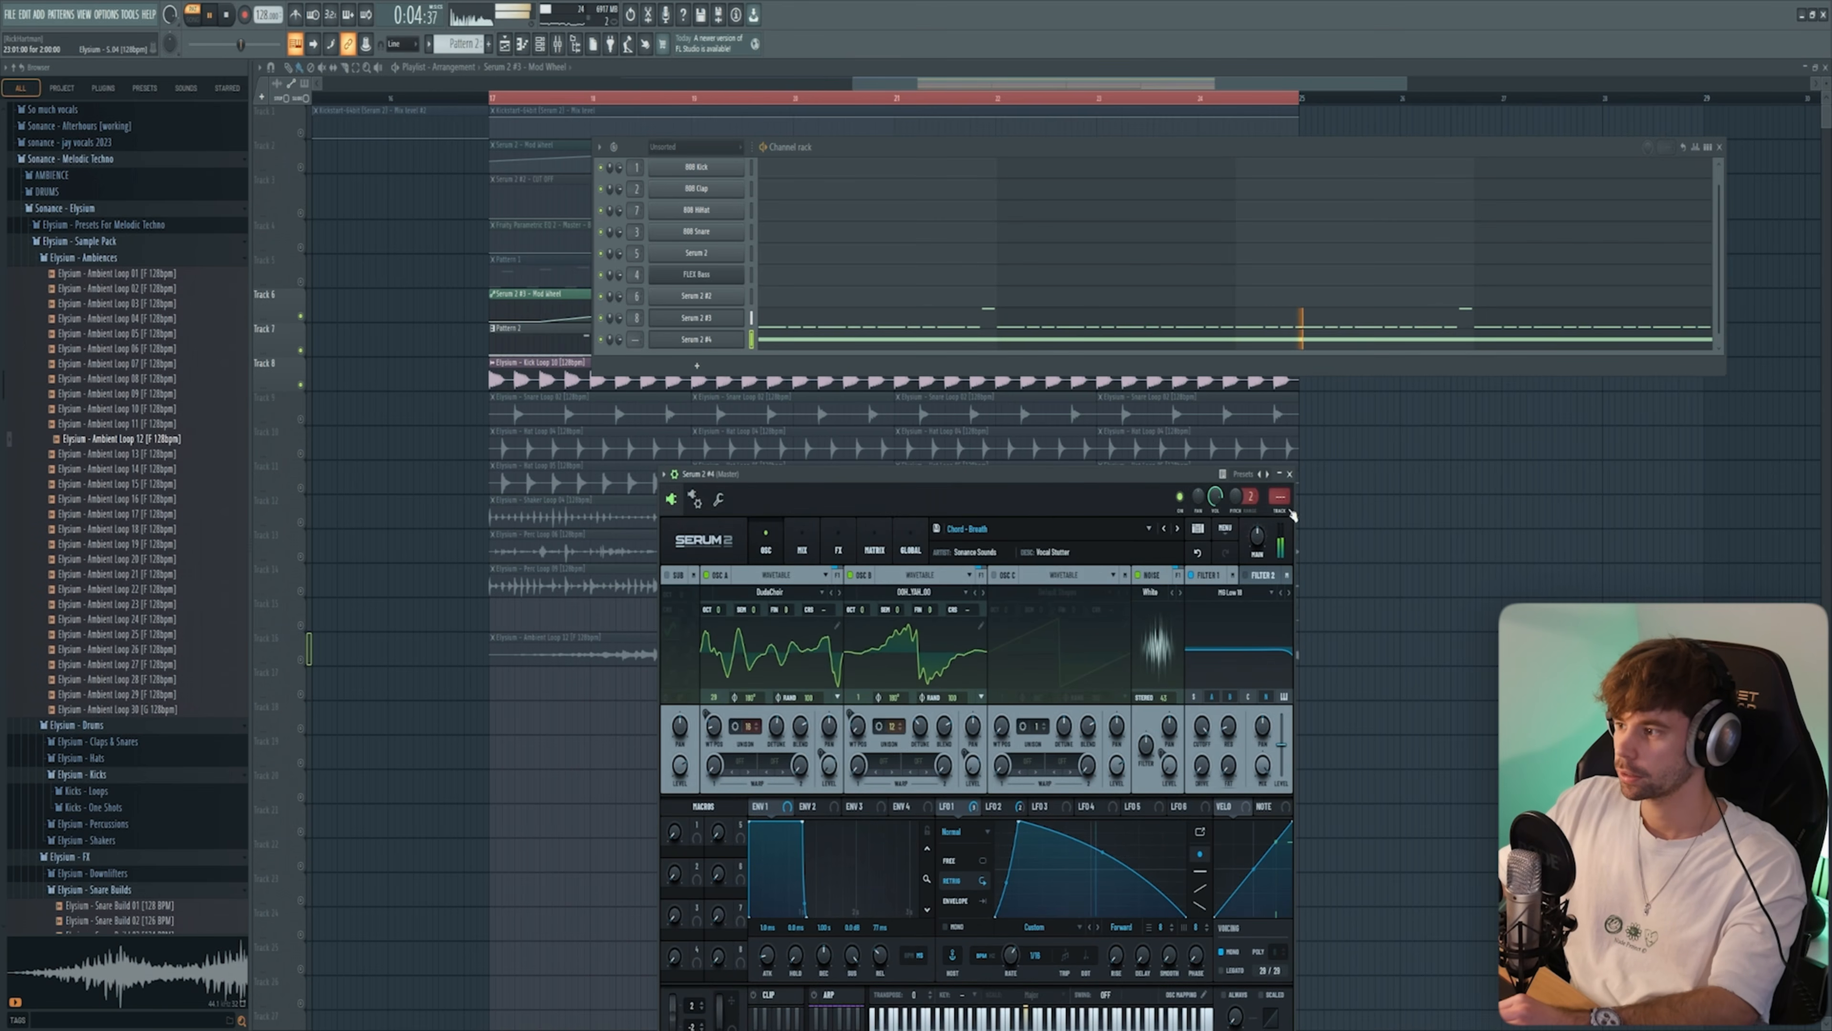
{"action": "key", "text": "F9"}
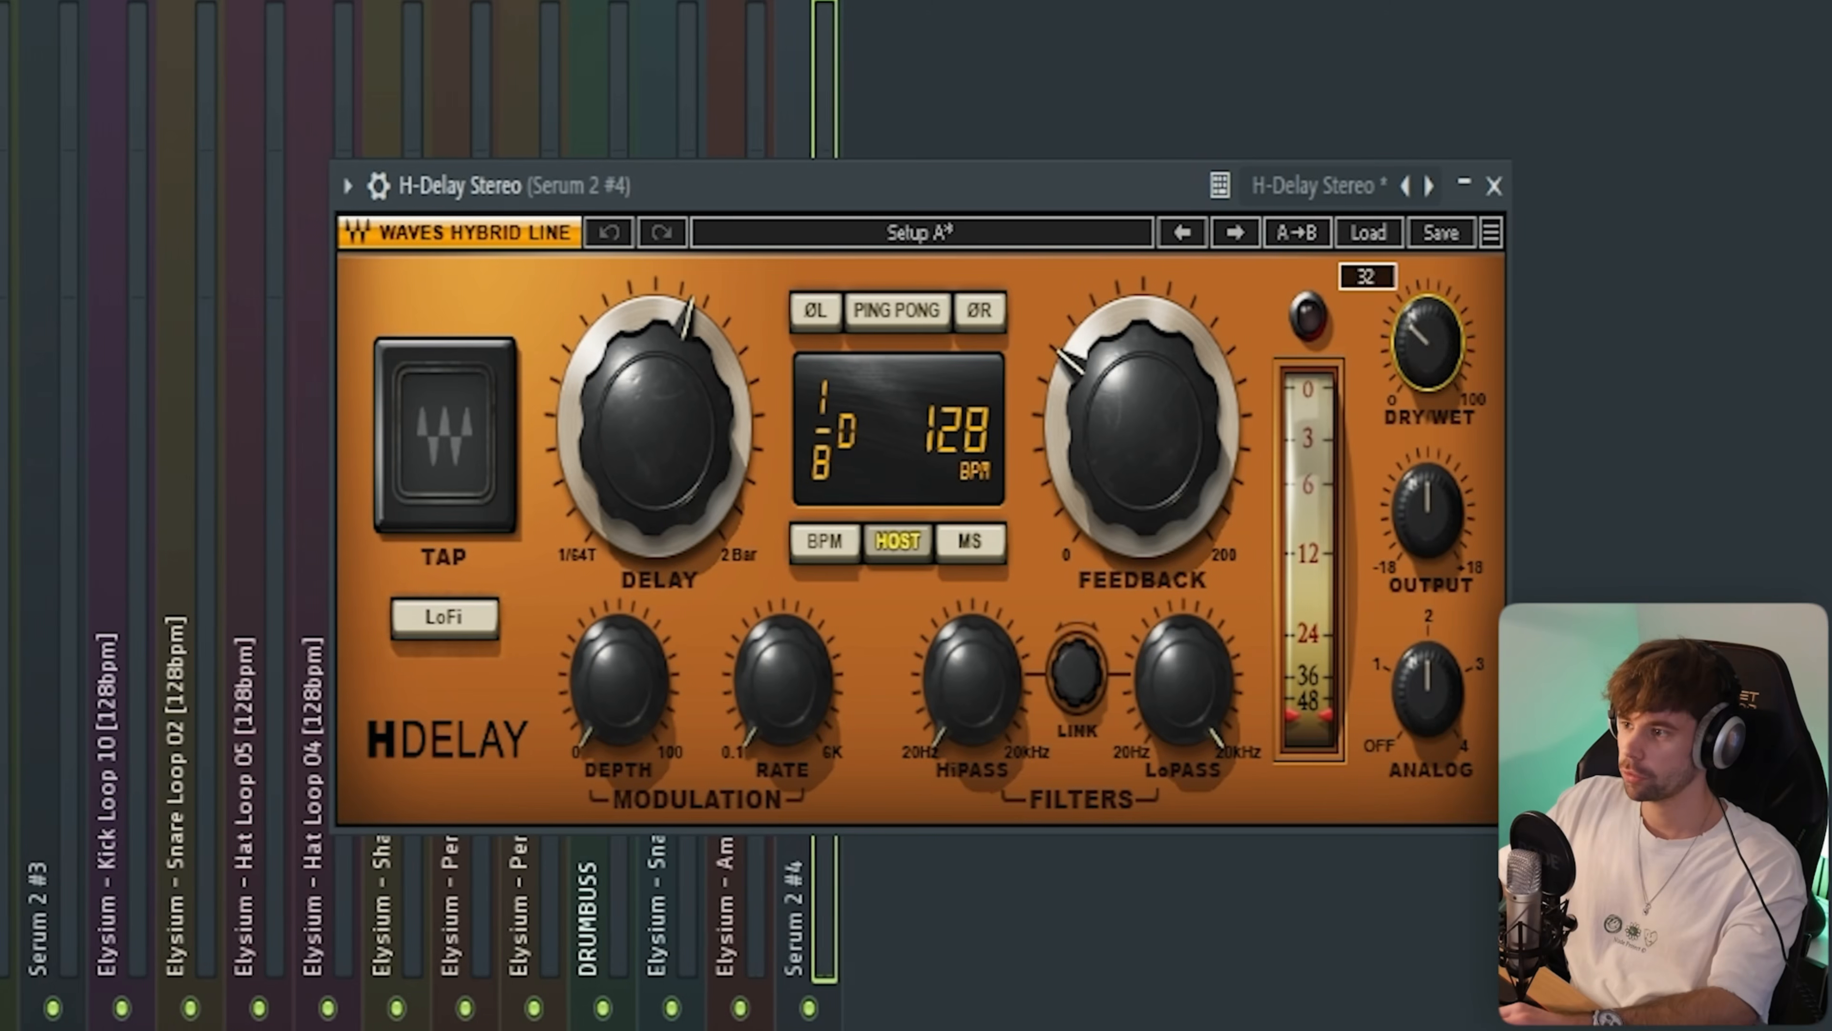
{"action": "left_click_drag", "start_coordinate": [1419, 335], "coordinate": [1420, 360]}
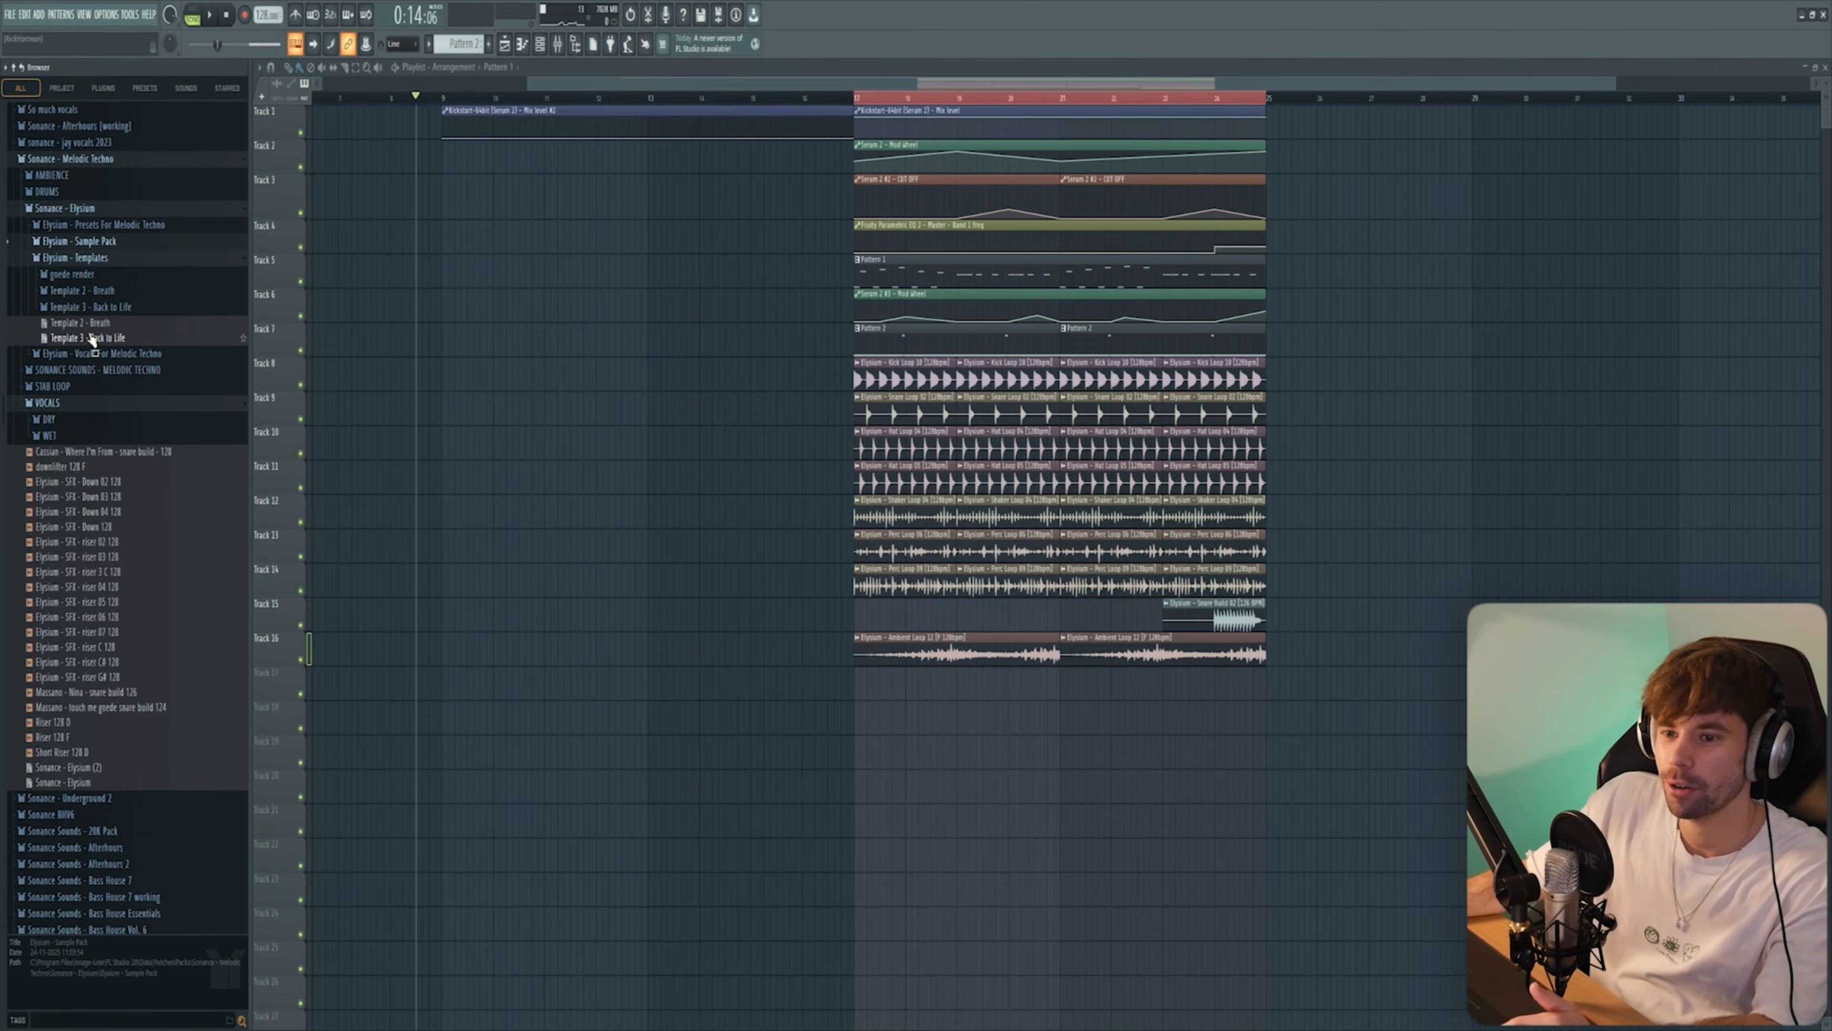
- Place the Elysium - Vocal 09 (Slow your breath) wet vocal in the playlist and shift it slightly earlier
{"action": "left_click_drag", "start_coordinate": [93, 432], "coordinate": [95, 439]}
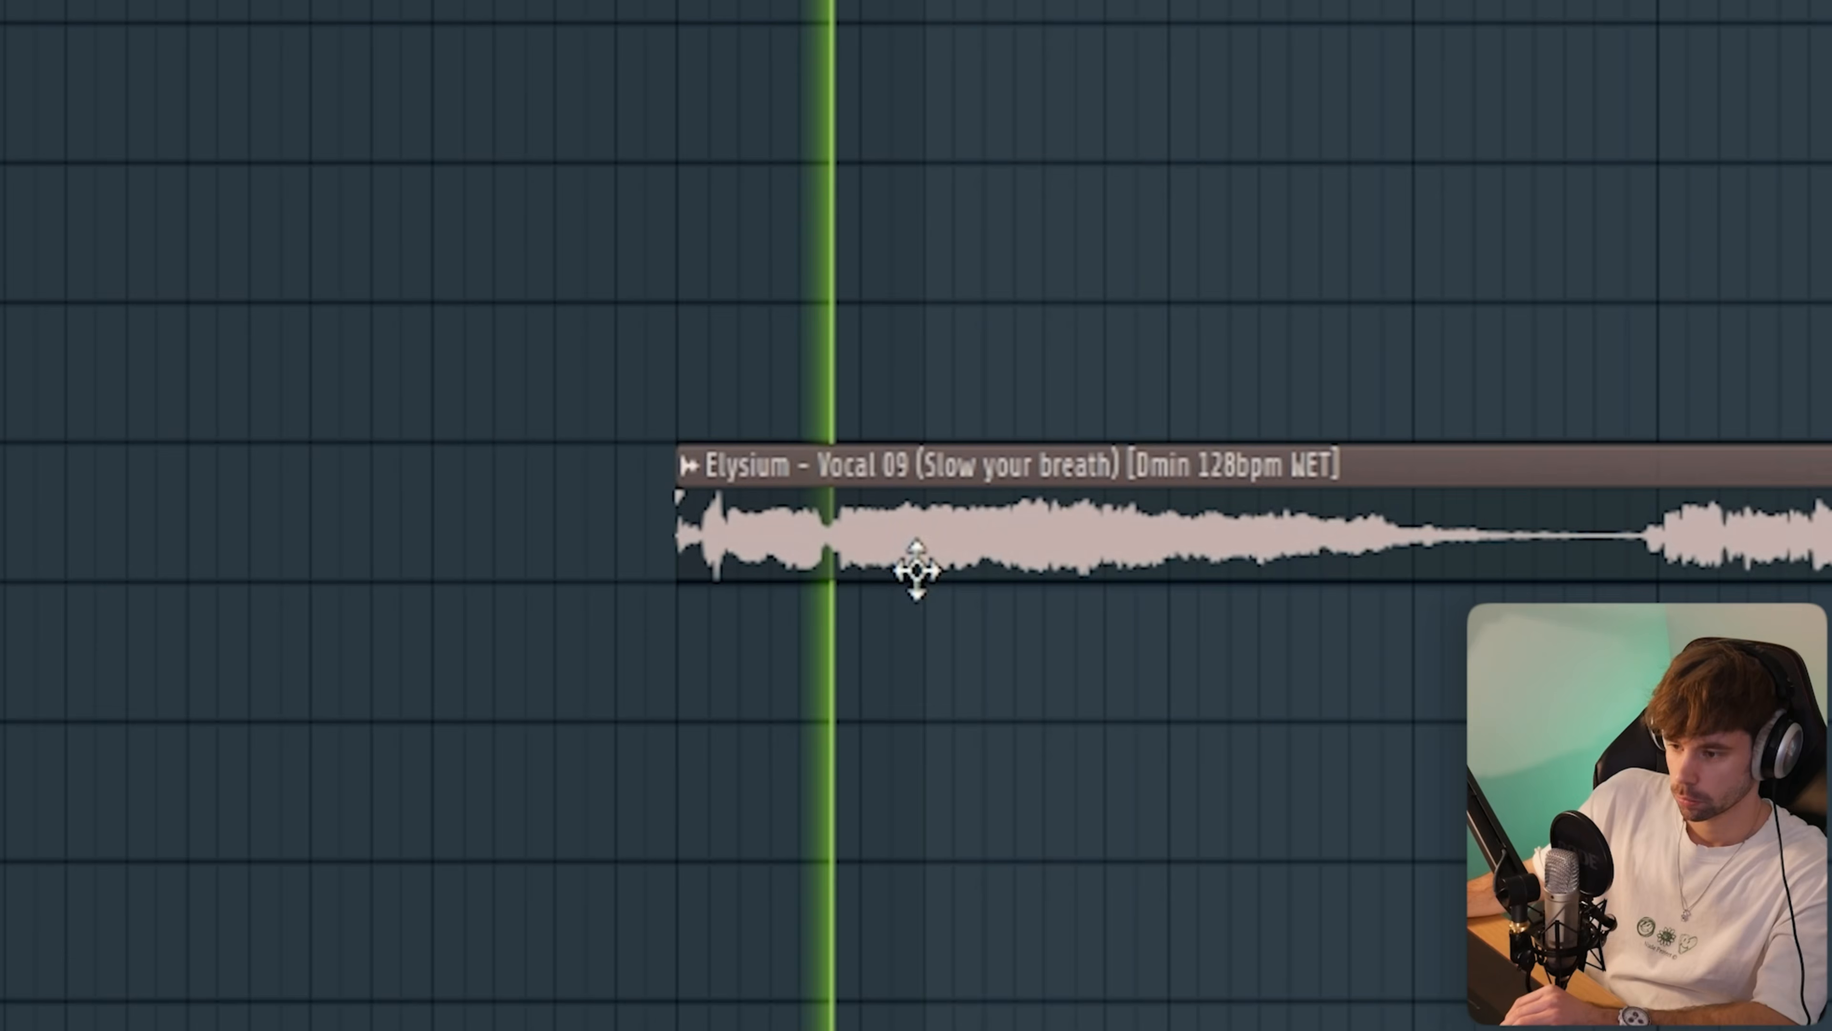
{"action": "left_click_drag", "start_coordinate": [917, 573], "coordinate": [864, 571]}
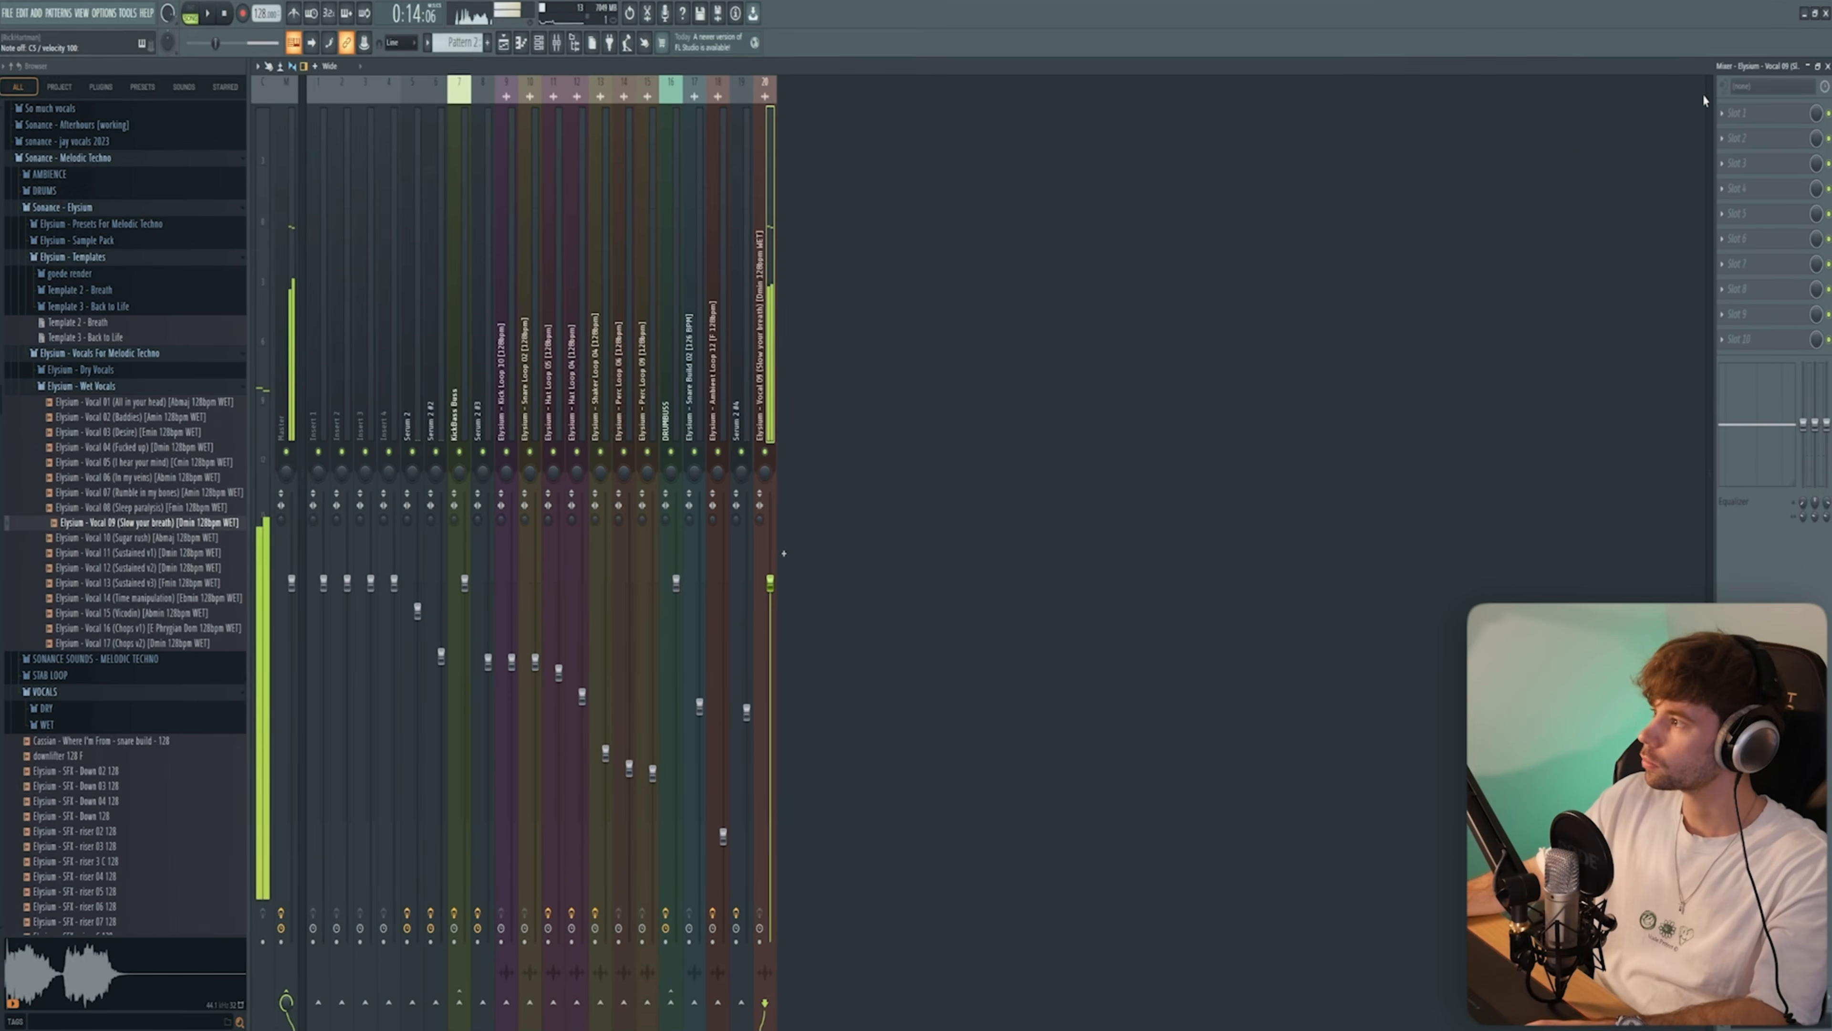
- Add FabFilter Pro-Q 3 with a low-cut band to the Vocal 09 mixer track, followed by OTT
{"action": "left_click", "coordinate": [1735, 112]}
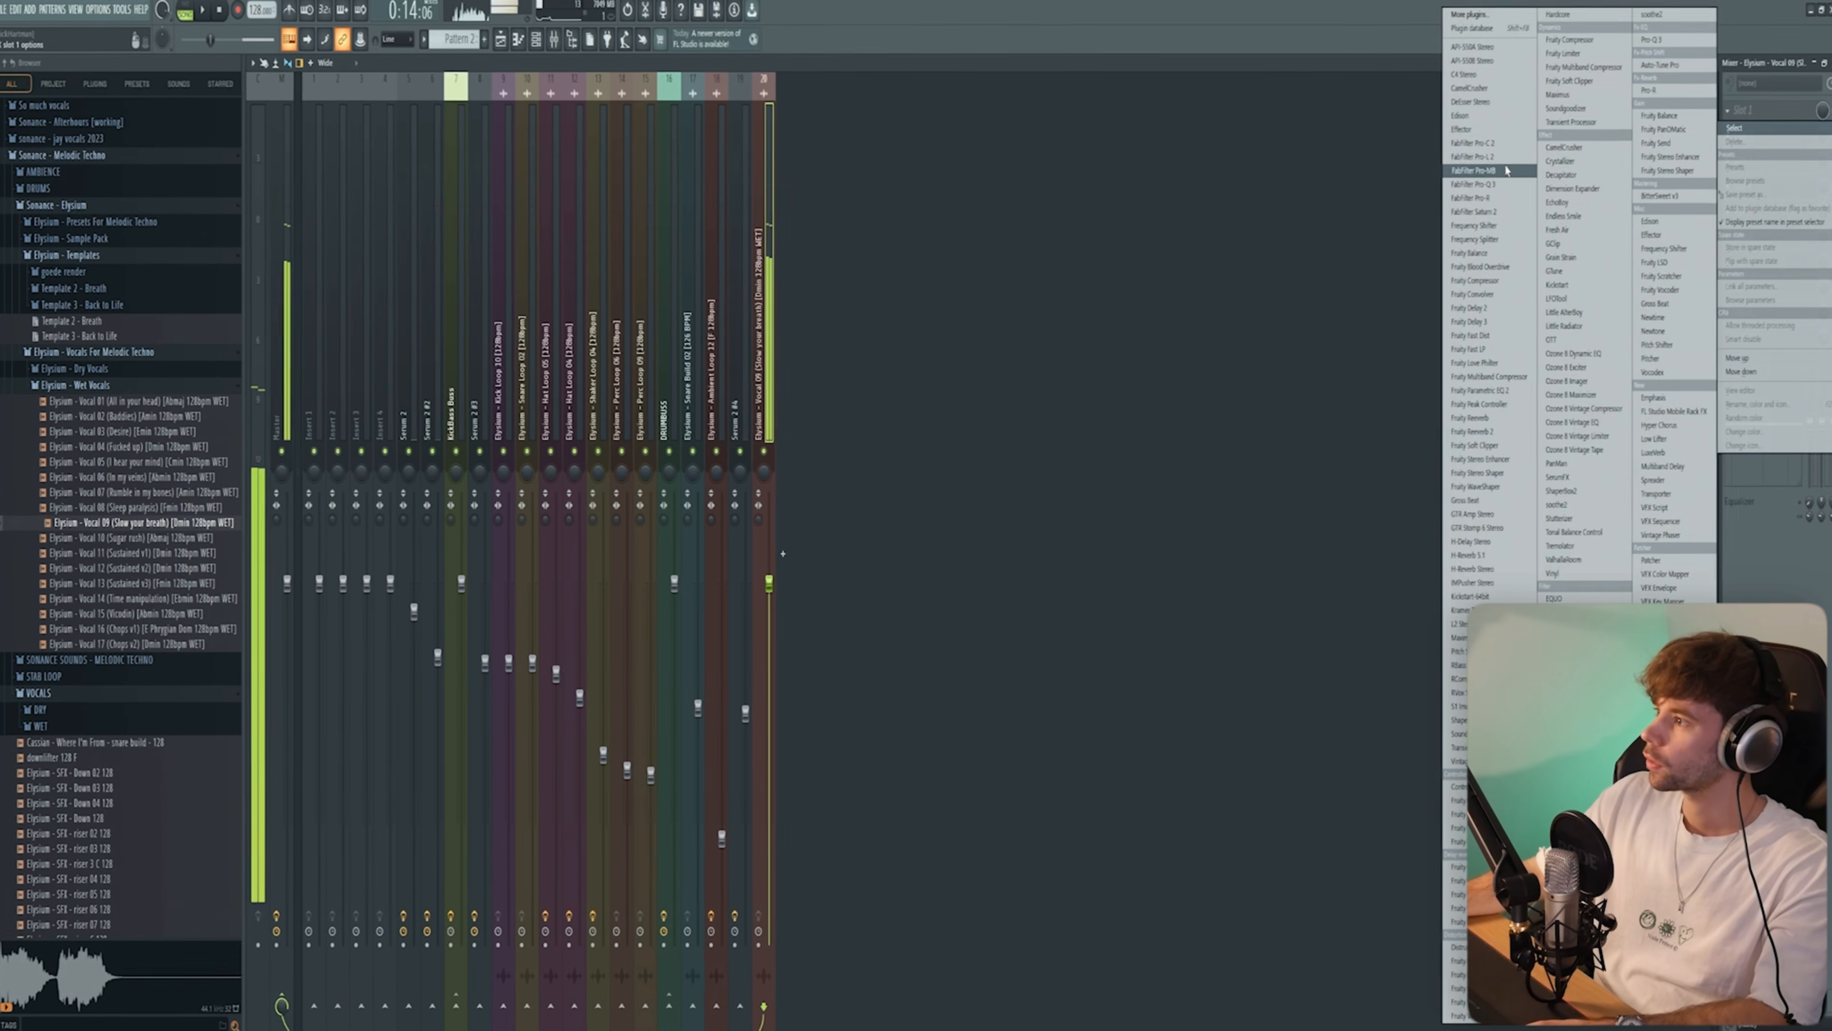
{"action": "left_click", "coordinate": [1471, 184]}
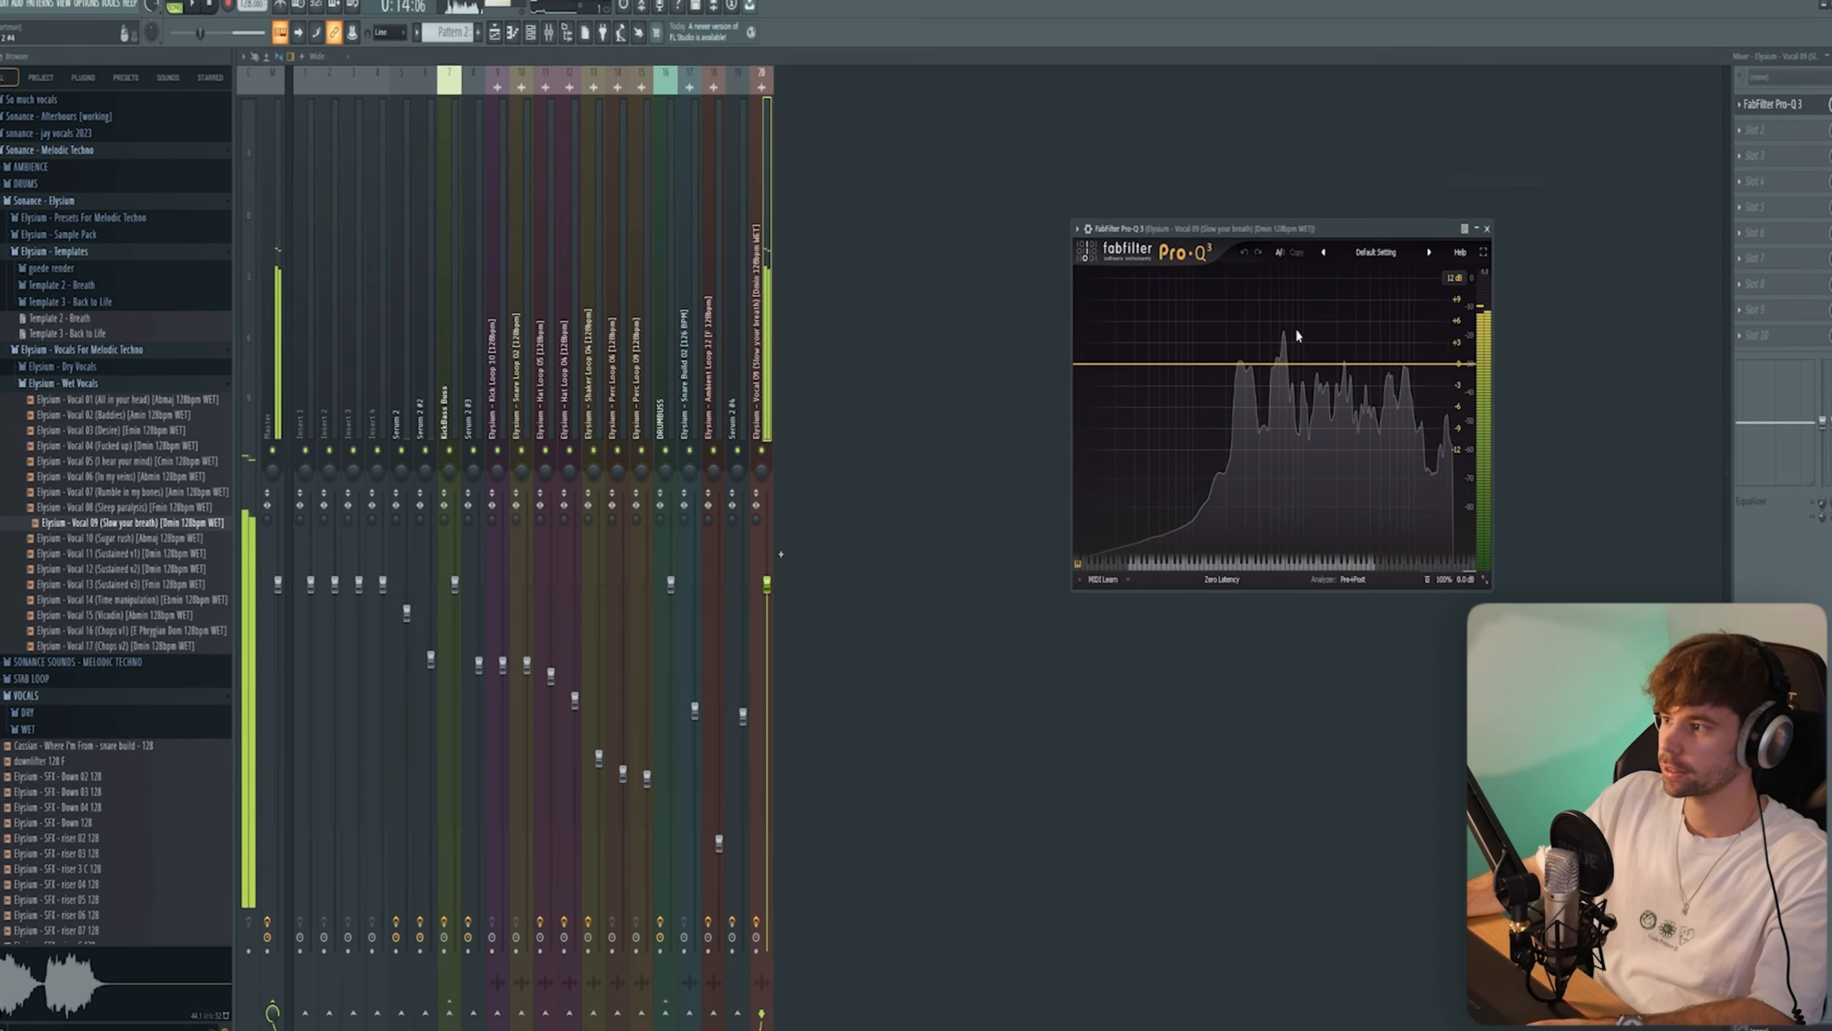
{"action": "right_click", "coordinate": [1184, 366]}
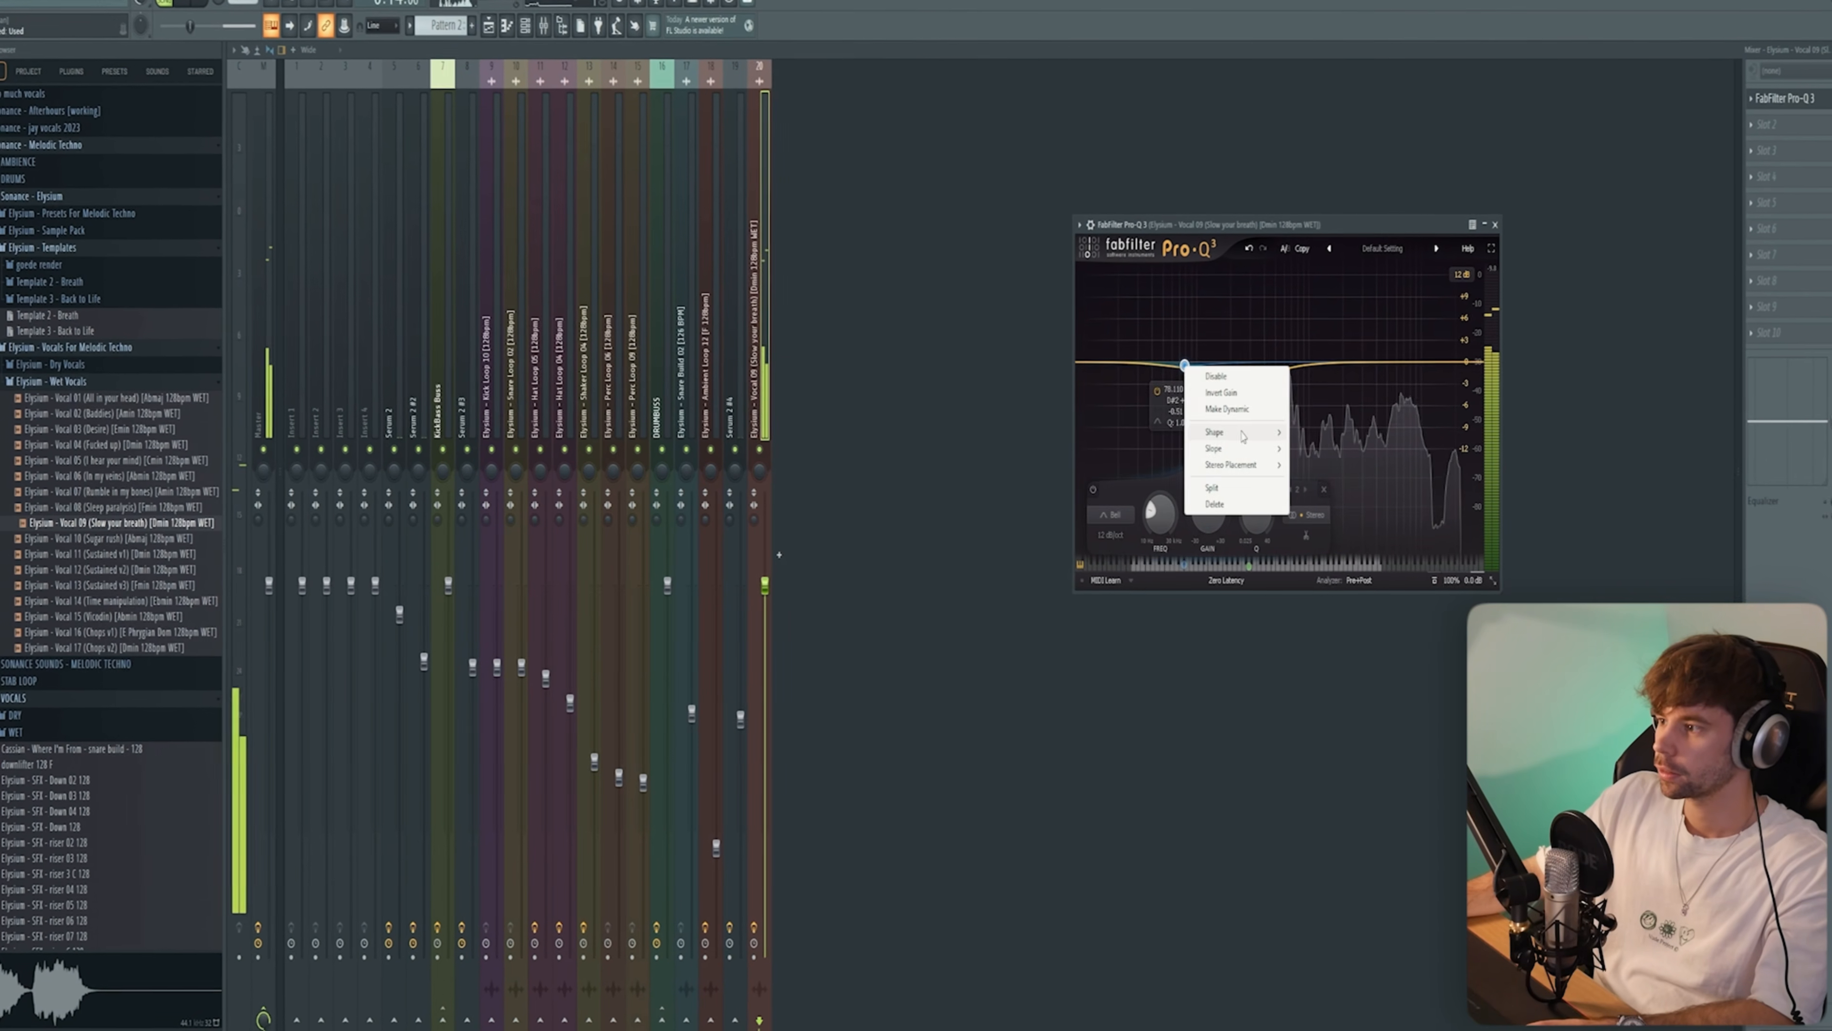
{"action": "mouse_move", "coordinate": [1270, 436]}
{"action": "left_click", "coordinate": [1316, 466]}
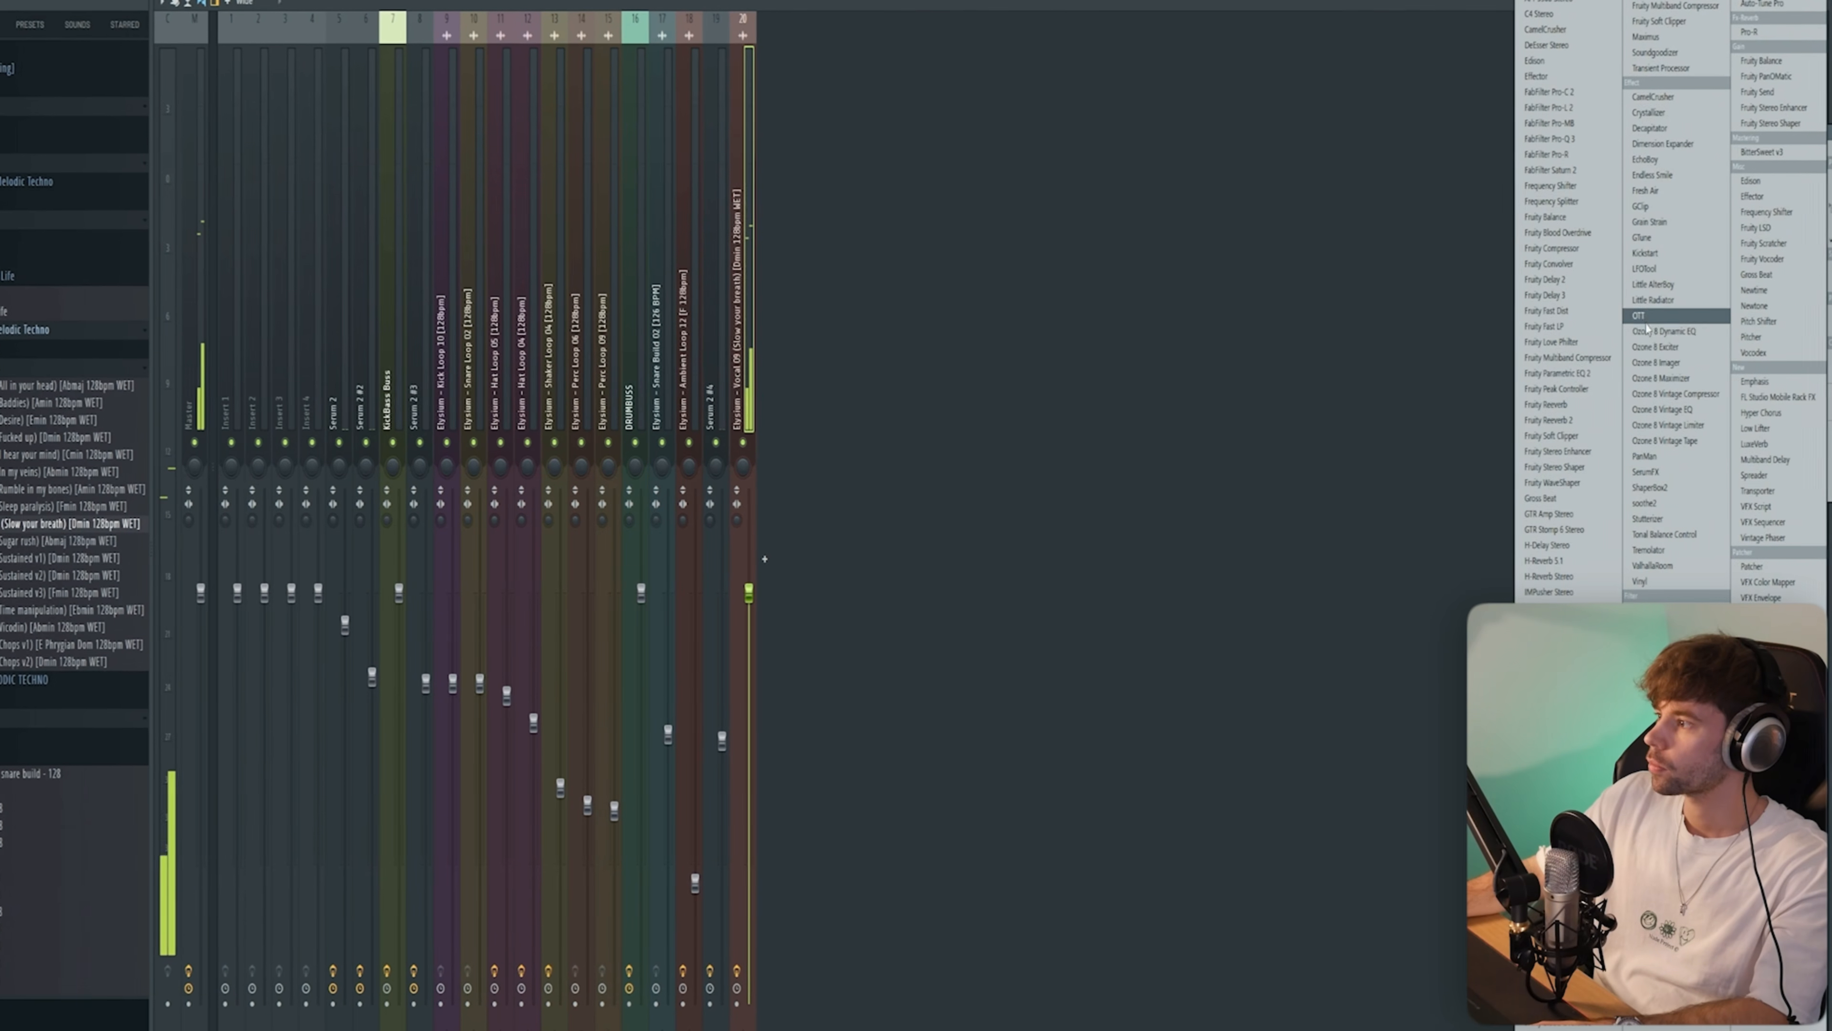
{"action": "left_click", "coordinate": [1647, 323]}
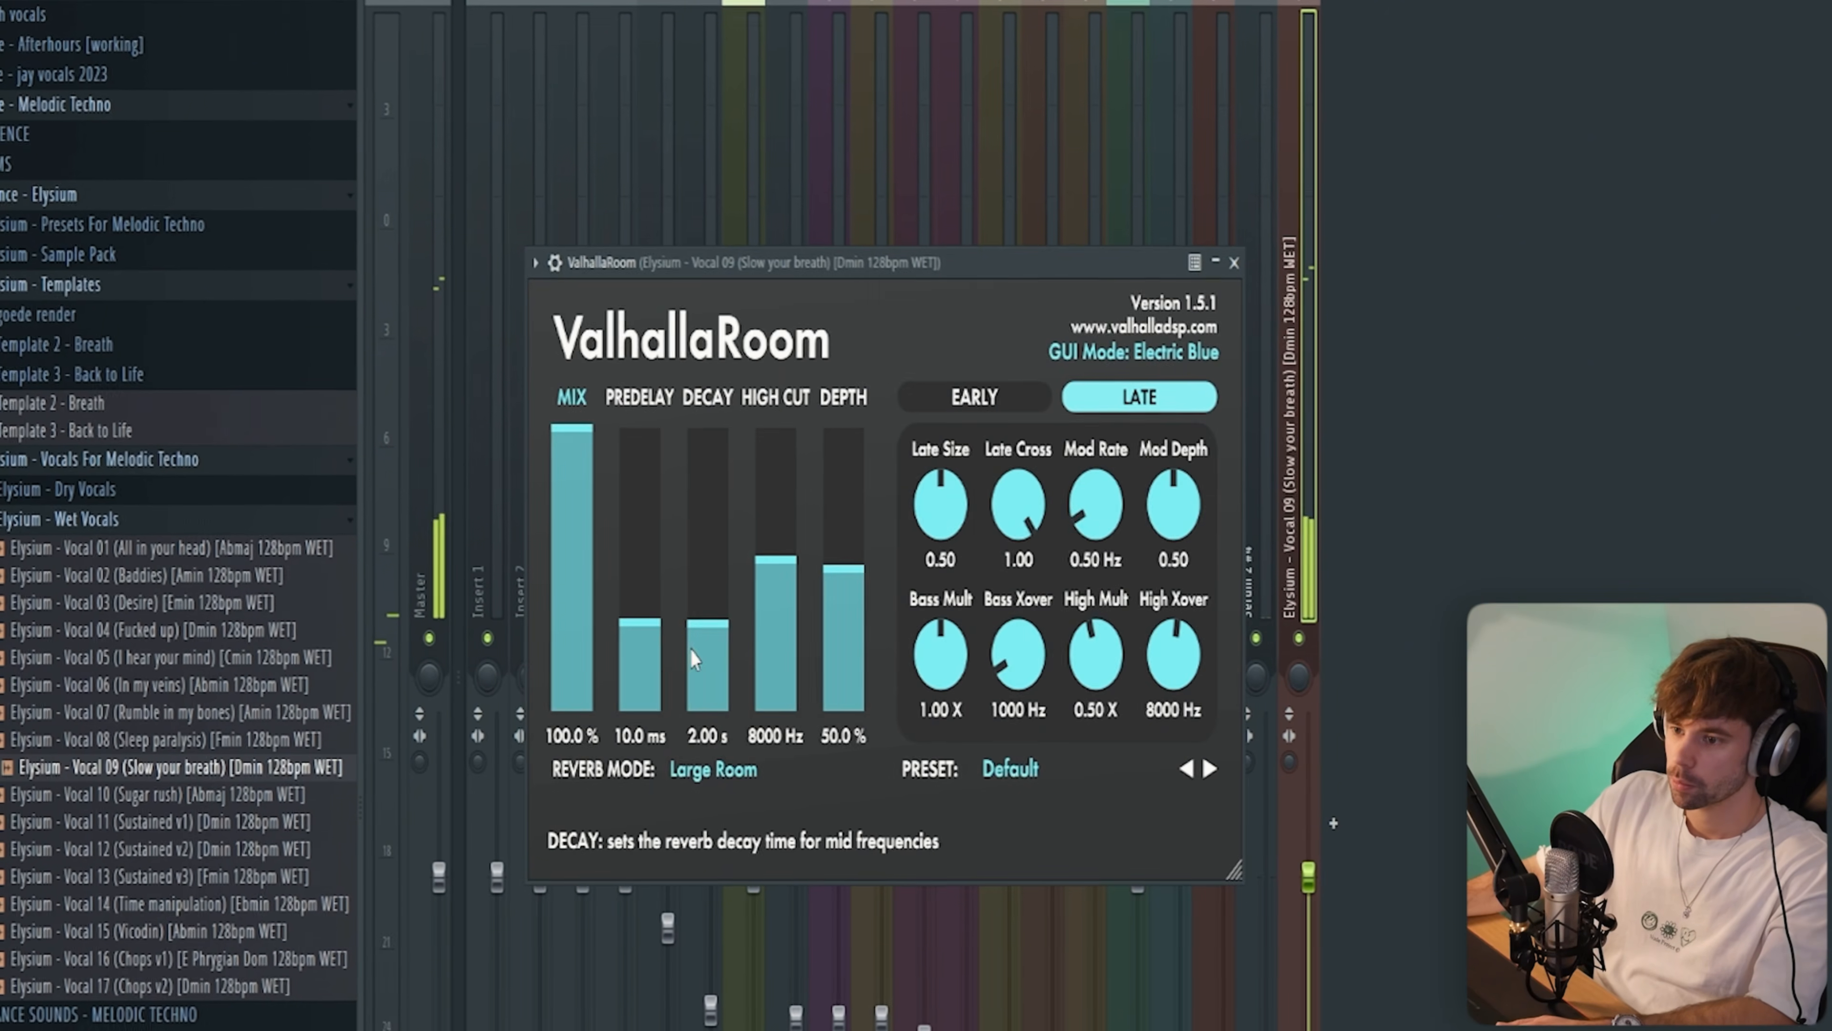
- Raise the vocal track's ValhallaRoom decay to about 3.89 s and lower its mix
{"action": "left_click_drag", "start_coordinate": [705, 653], "coordinate": [705, 628]}
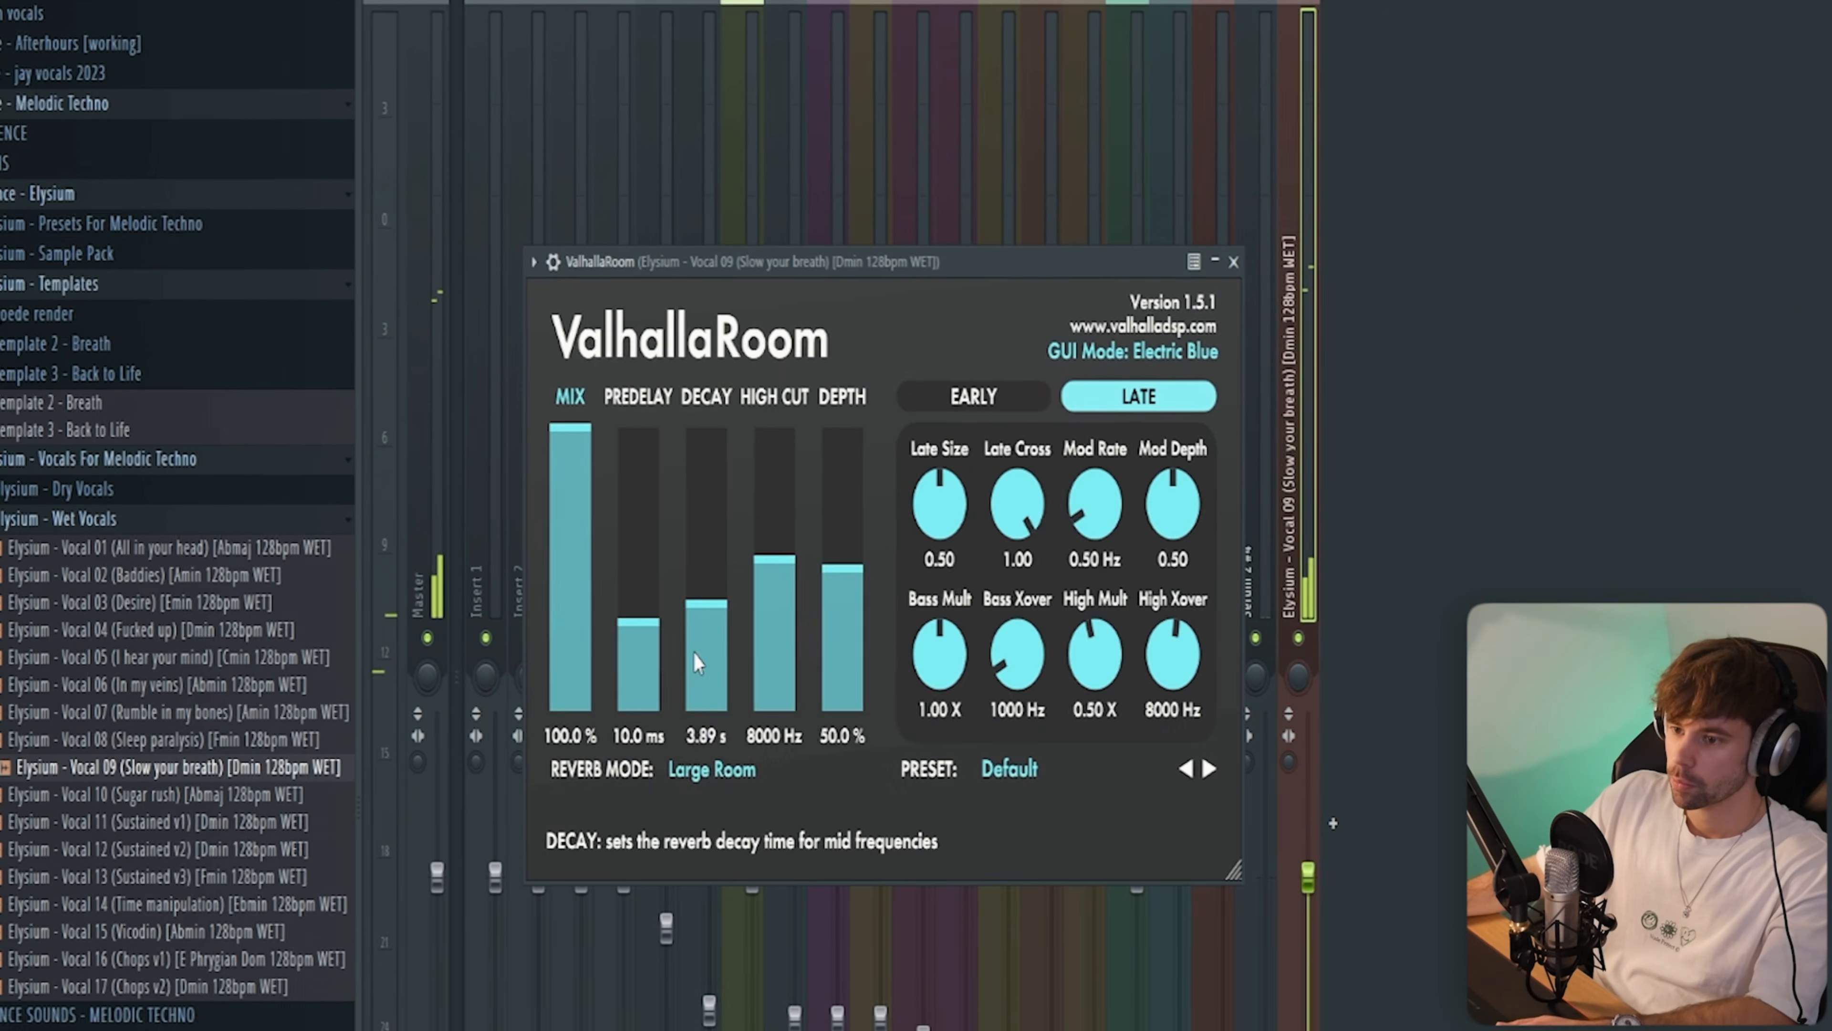
{"action": "left_click_drag", "start_coordinate": [581, 589], "coordinate": [575, 654]}
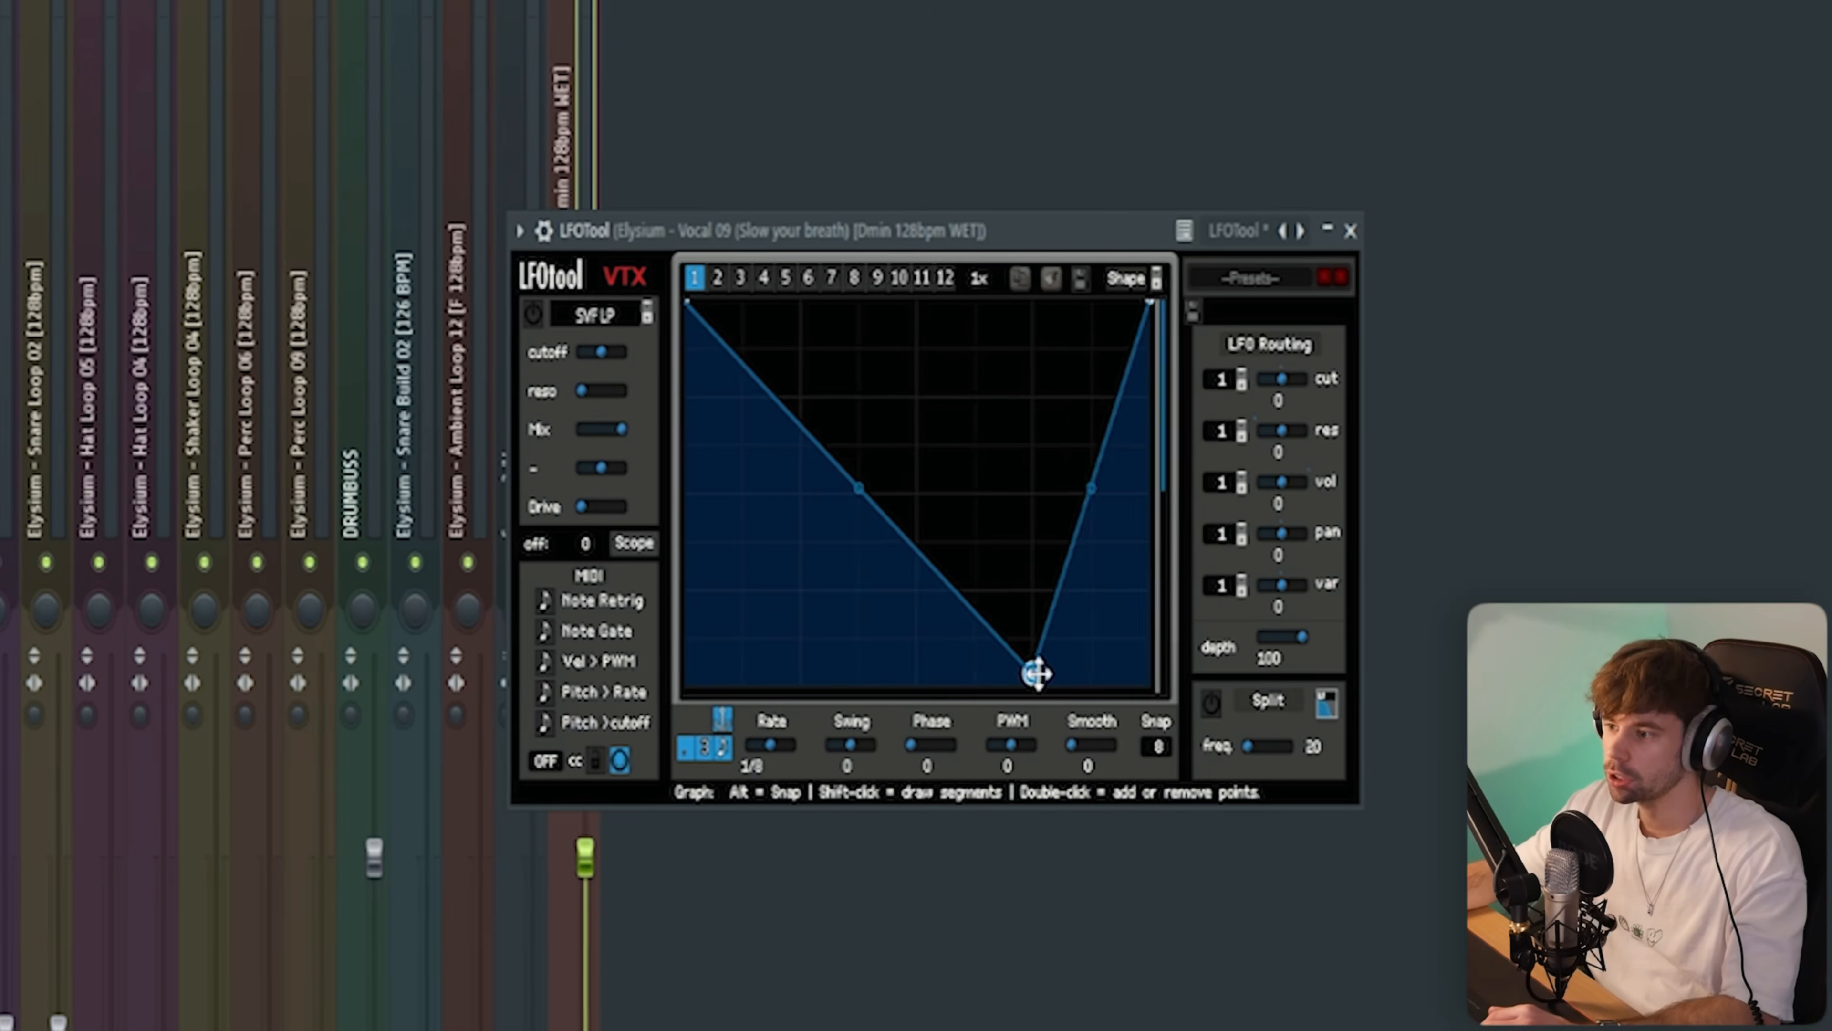
- Shape the vocal's LFOTool curve into a straight falling ramp and set the LFO volume routing to 100
{"action": "left_click_drag", "start_coordinate": [1038, 673], "coordinate": [1212, 716]}
{"action": "left_click_drag", "start_coordinate": [1281, 481], "coordinate": [1494, 506]}
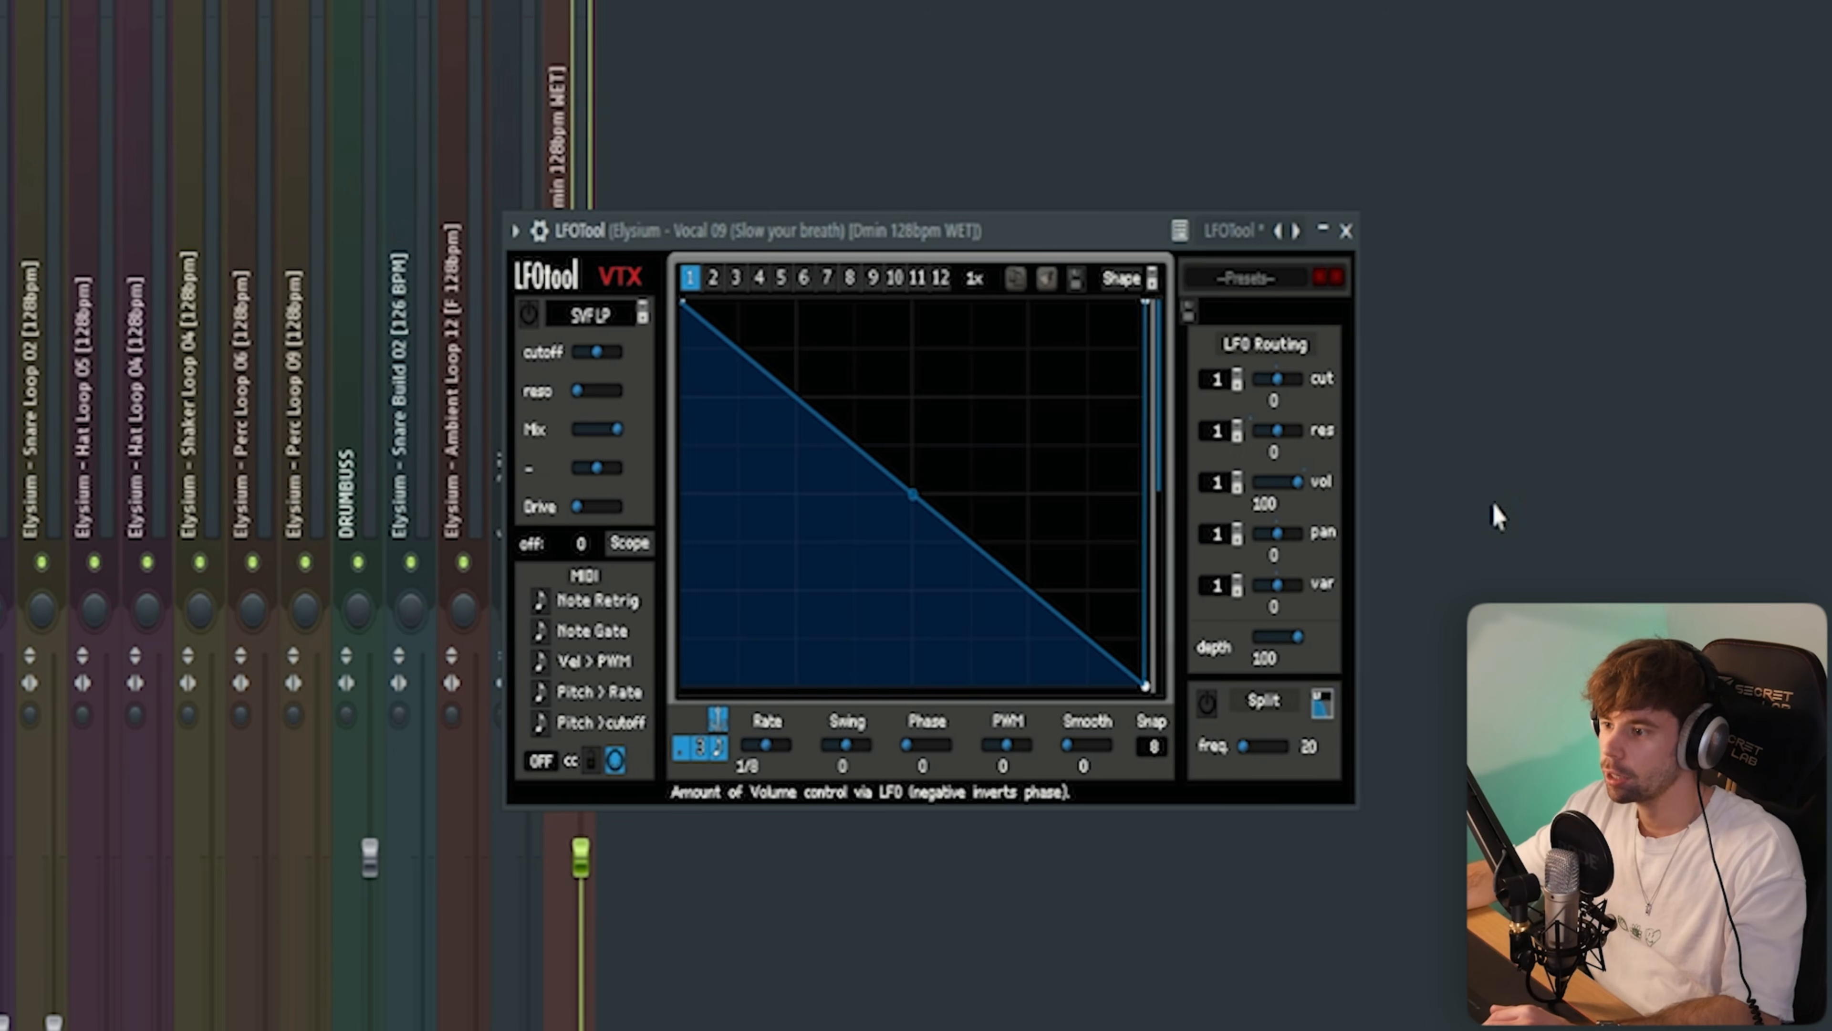
- Set the LFOTool rate to 1/16 t while playing the vocal
{"action": "key", "text": "space"}
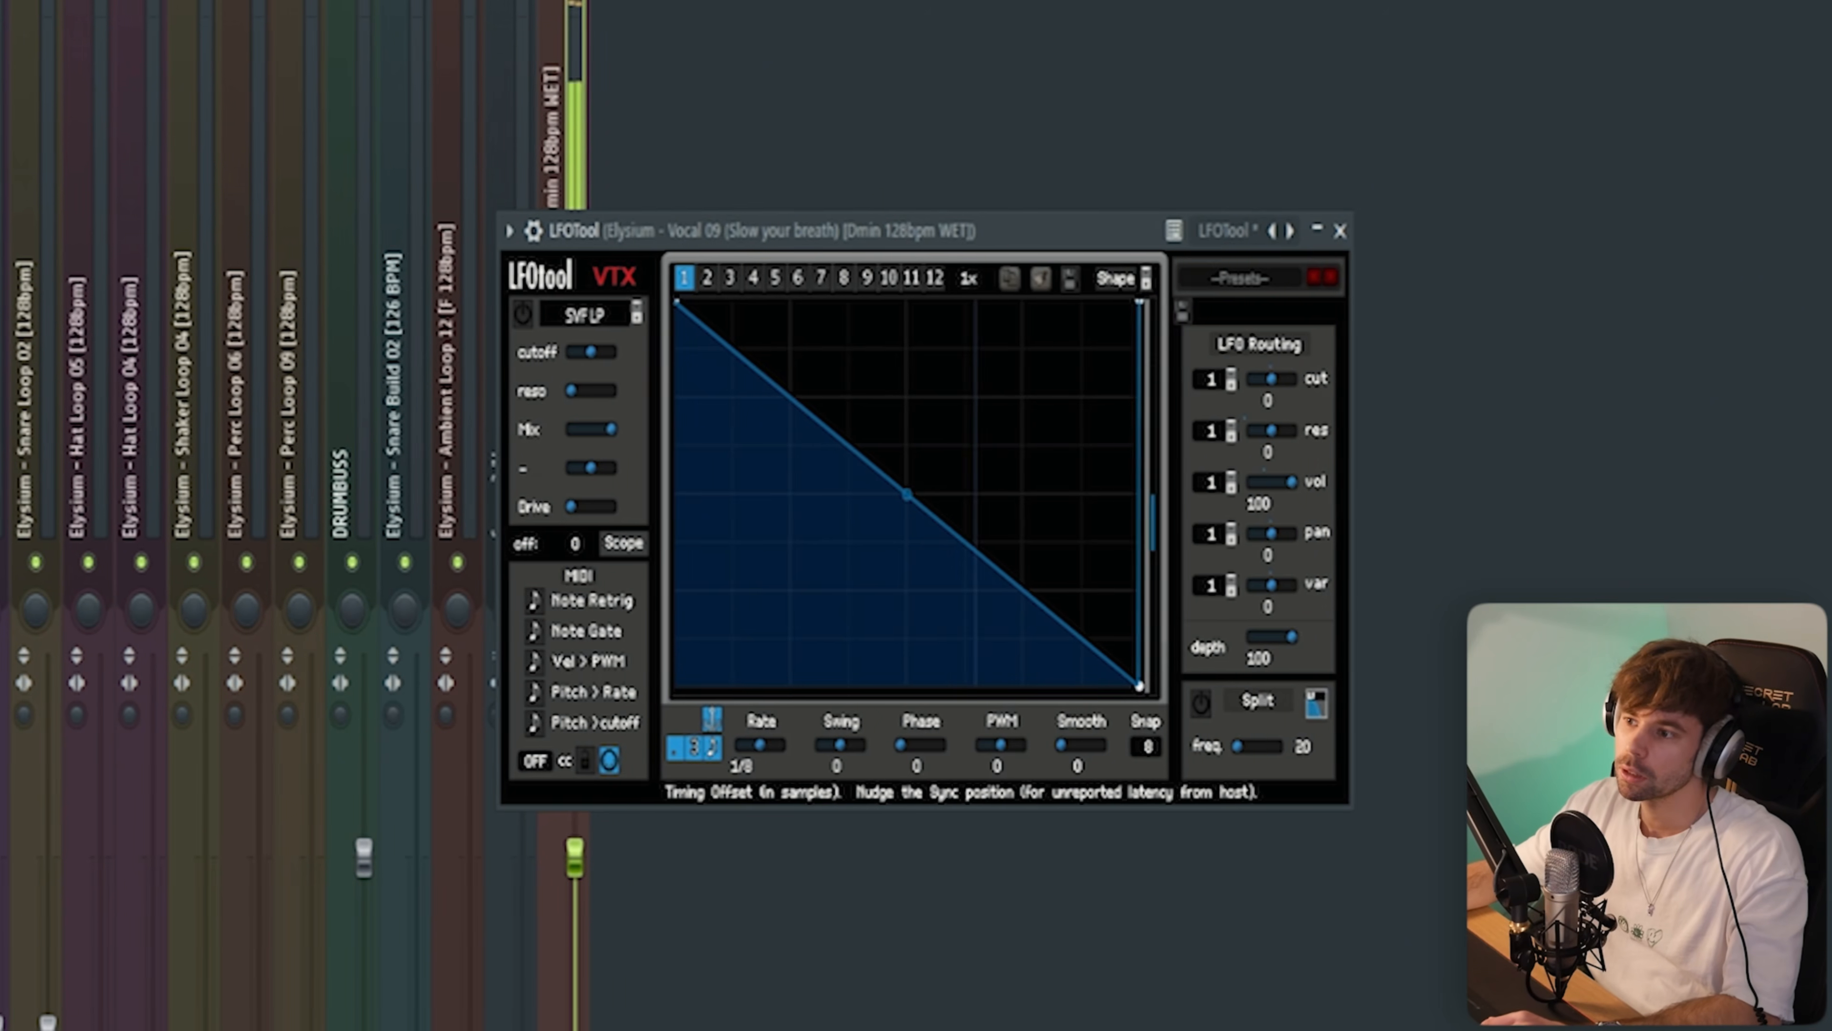
{"action": "scroll", "coordinate": [762, 747], "scroll_direction": "up", "scroll_amount": 1}
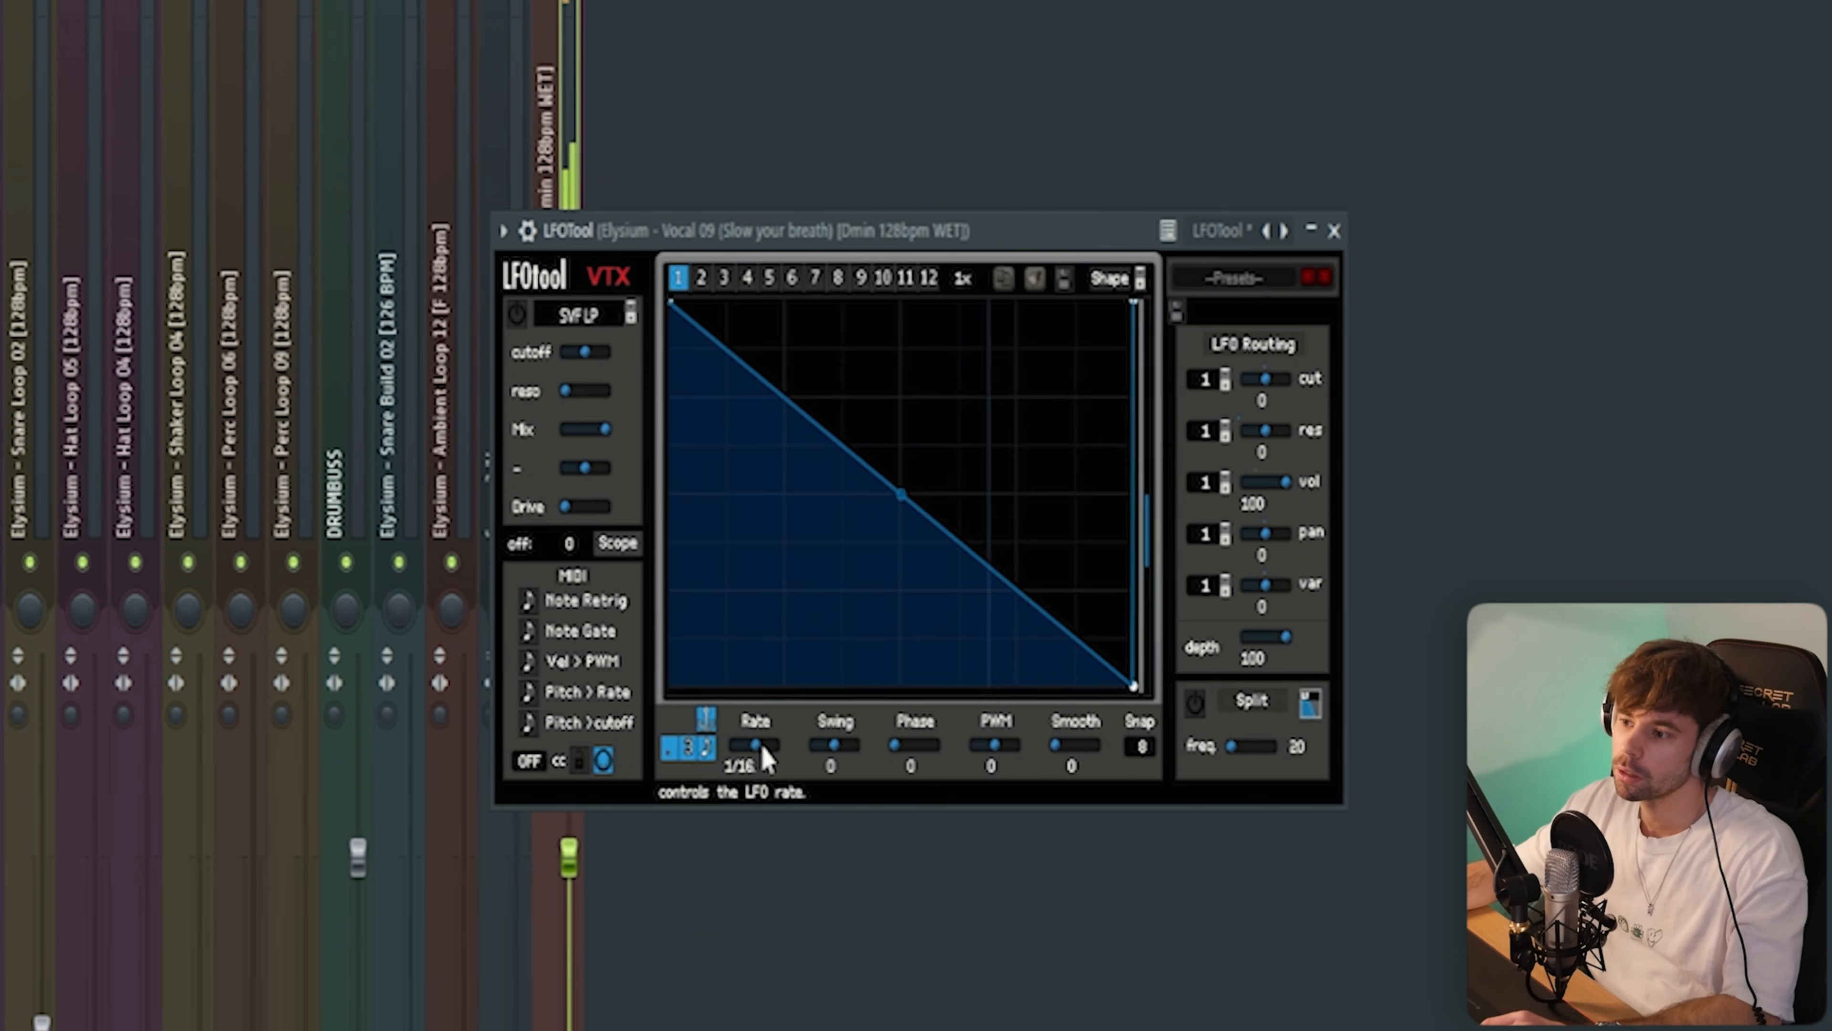
{"action": "scroll", "coordinate": [765, 751], "scroll_direction": "up", "scroll_amount": 1}
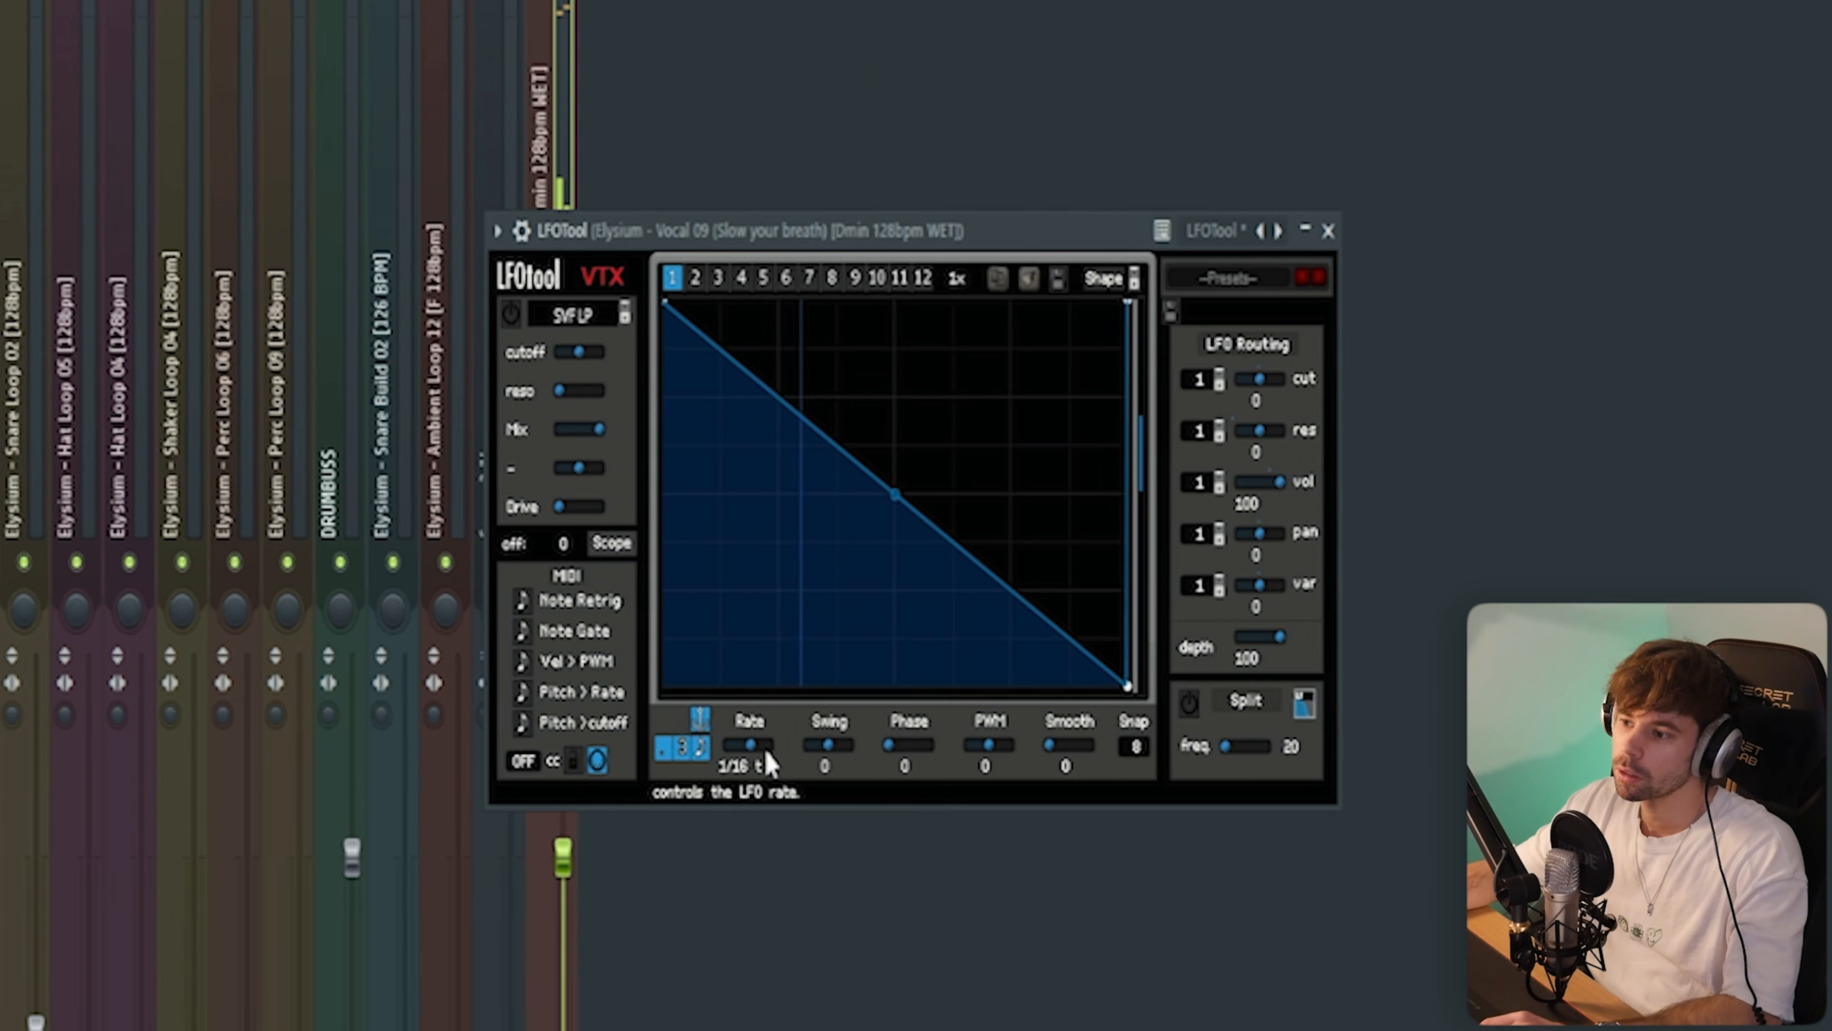
- Set the vocal's LFOTool rate to 1/16
{"action": "scroll", "coordinate": [766, 750], "scroll_direction": "down", "scroll_amount": 1}
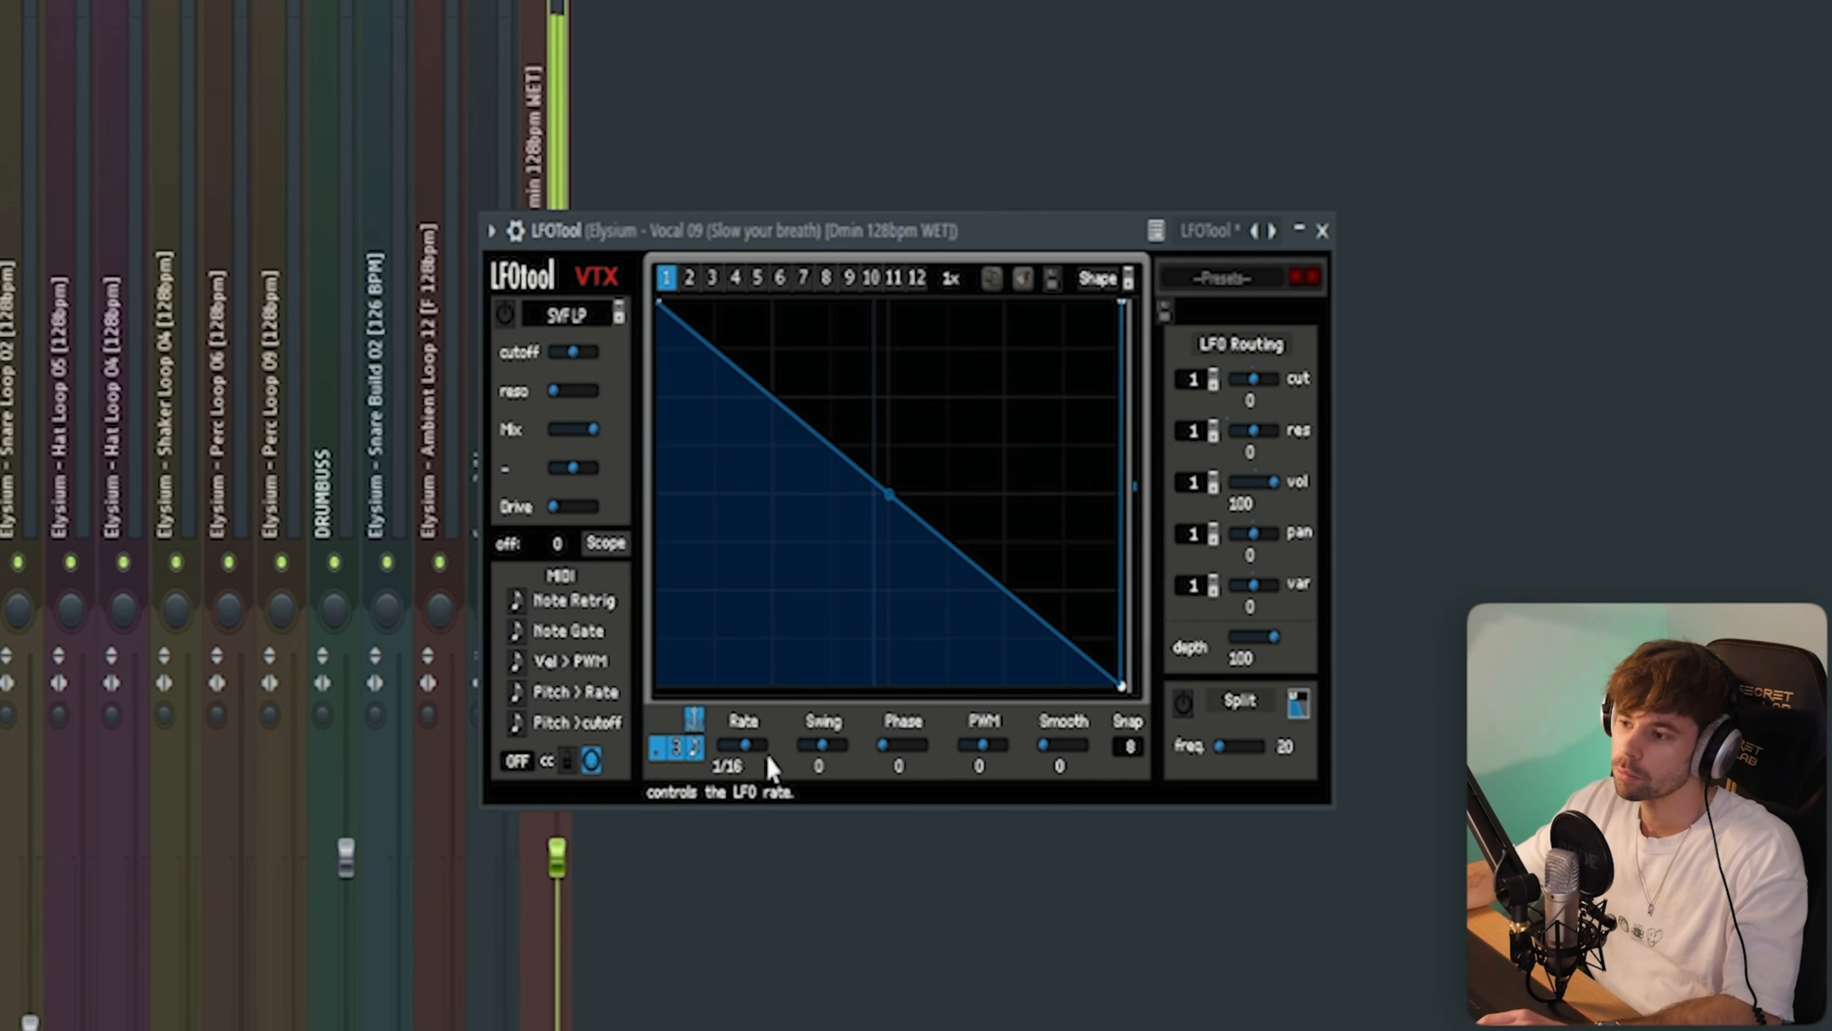
- Hold the vocal's LFOTool and Kickstart Mix level automation at maximum from the drop onward, and extend the Kickstart clip across it
{"action": "left_click_drag", "start_coordinate": [1119, 683], "coordinate": [1057, 601]}
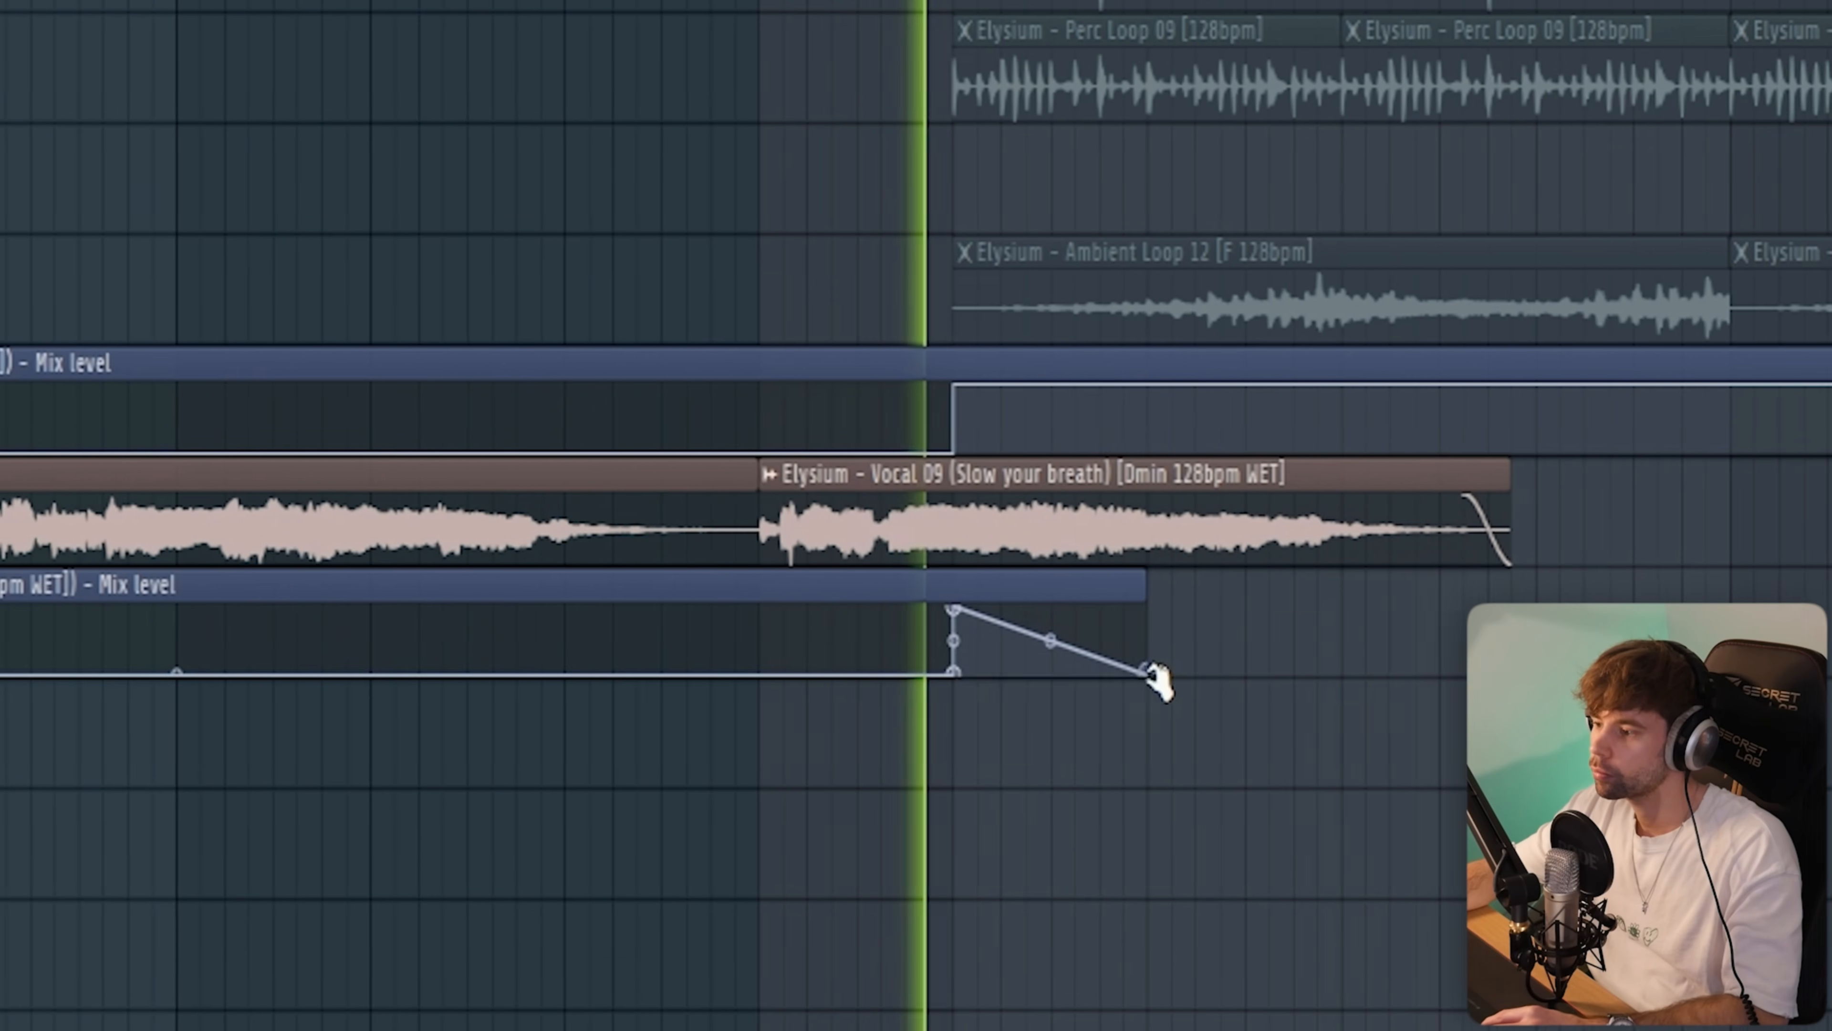
{"action": "left_click_drag", "start_coordinate": [1157, 679], "coordinate": [1104, 603]}
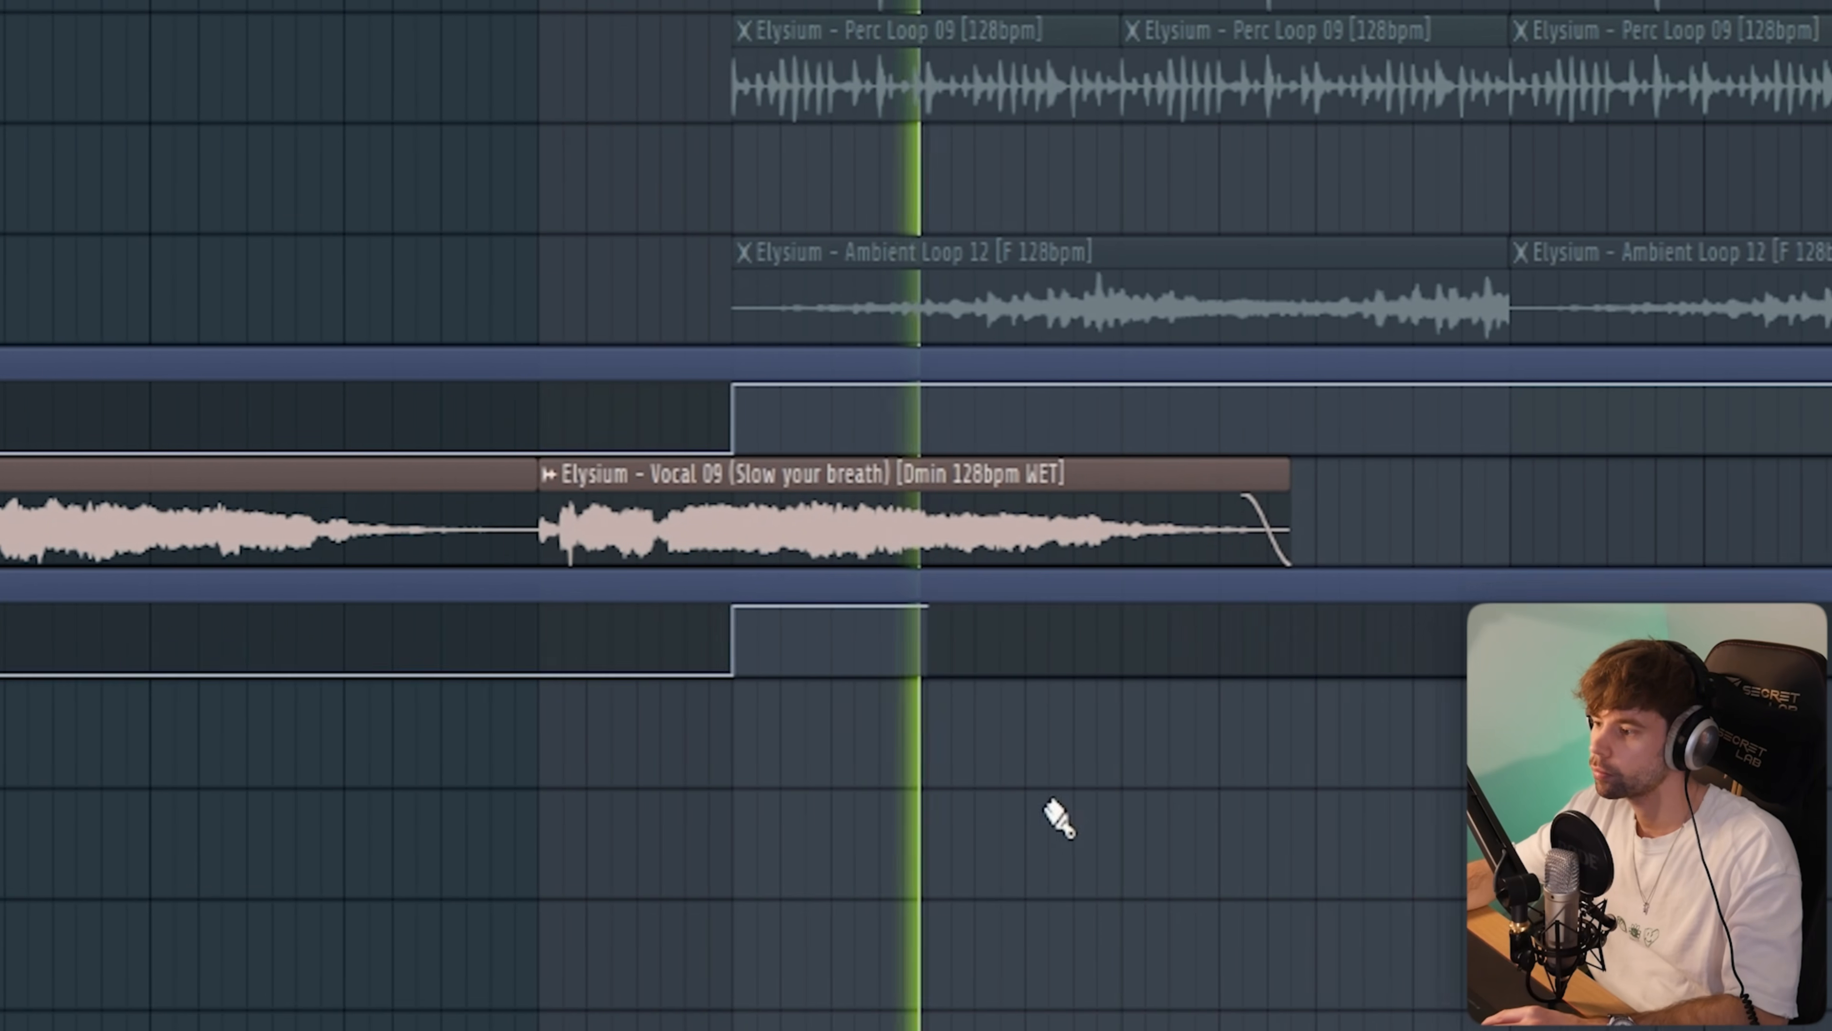
{"action": "left_click_drag", "start_coordinate": [863, 619], "coordinate": [1351, 610]}
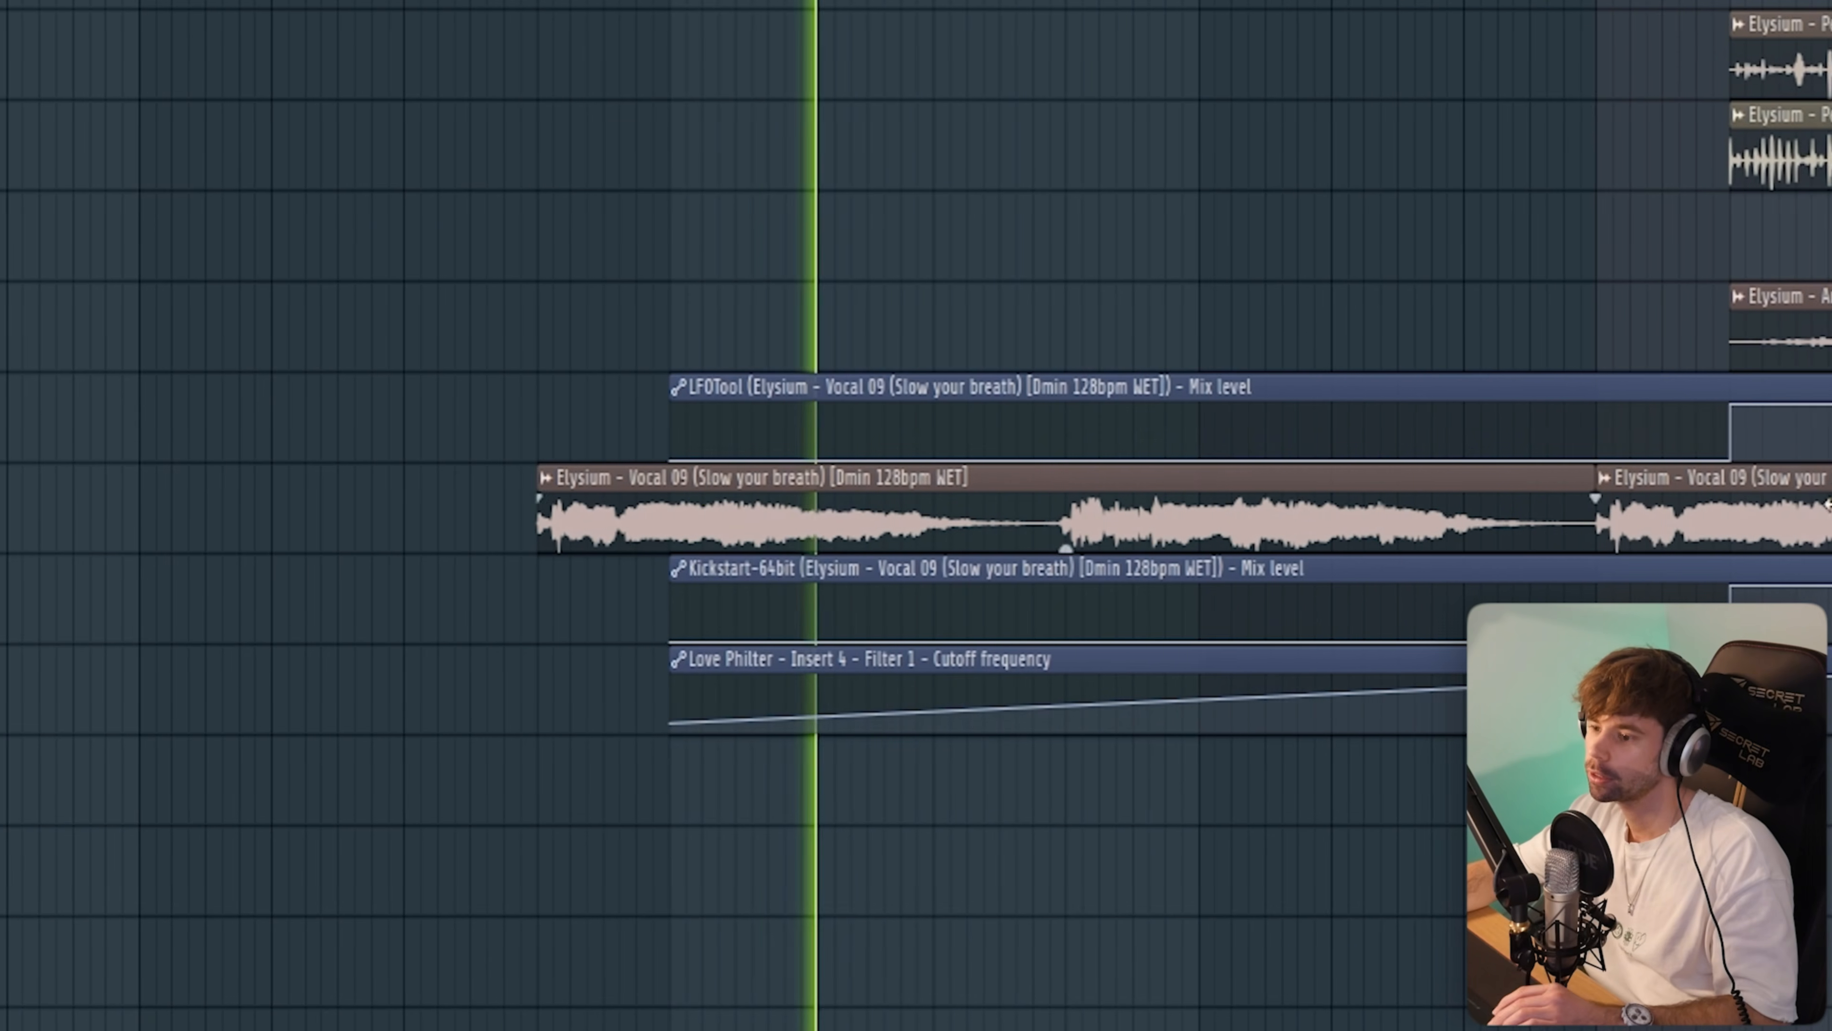
- Place Elysium Downlifter 01 on Track 13 at the start of Pattern 1 and open the clip's channel settings
{"action": "left_click_drag", "start_coordinate": [1529, 292], "coordinate": [875, 332]}
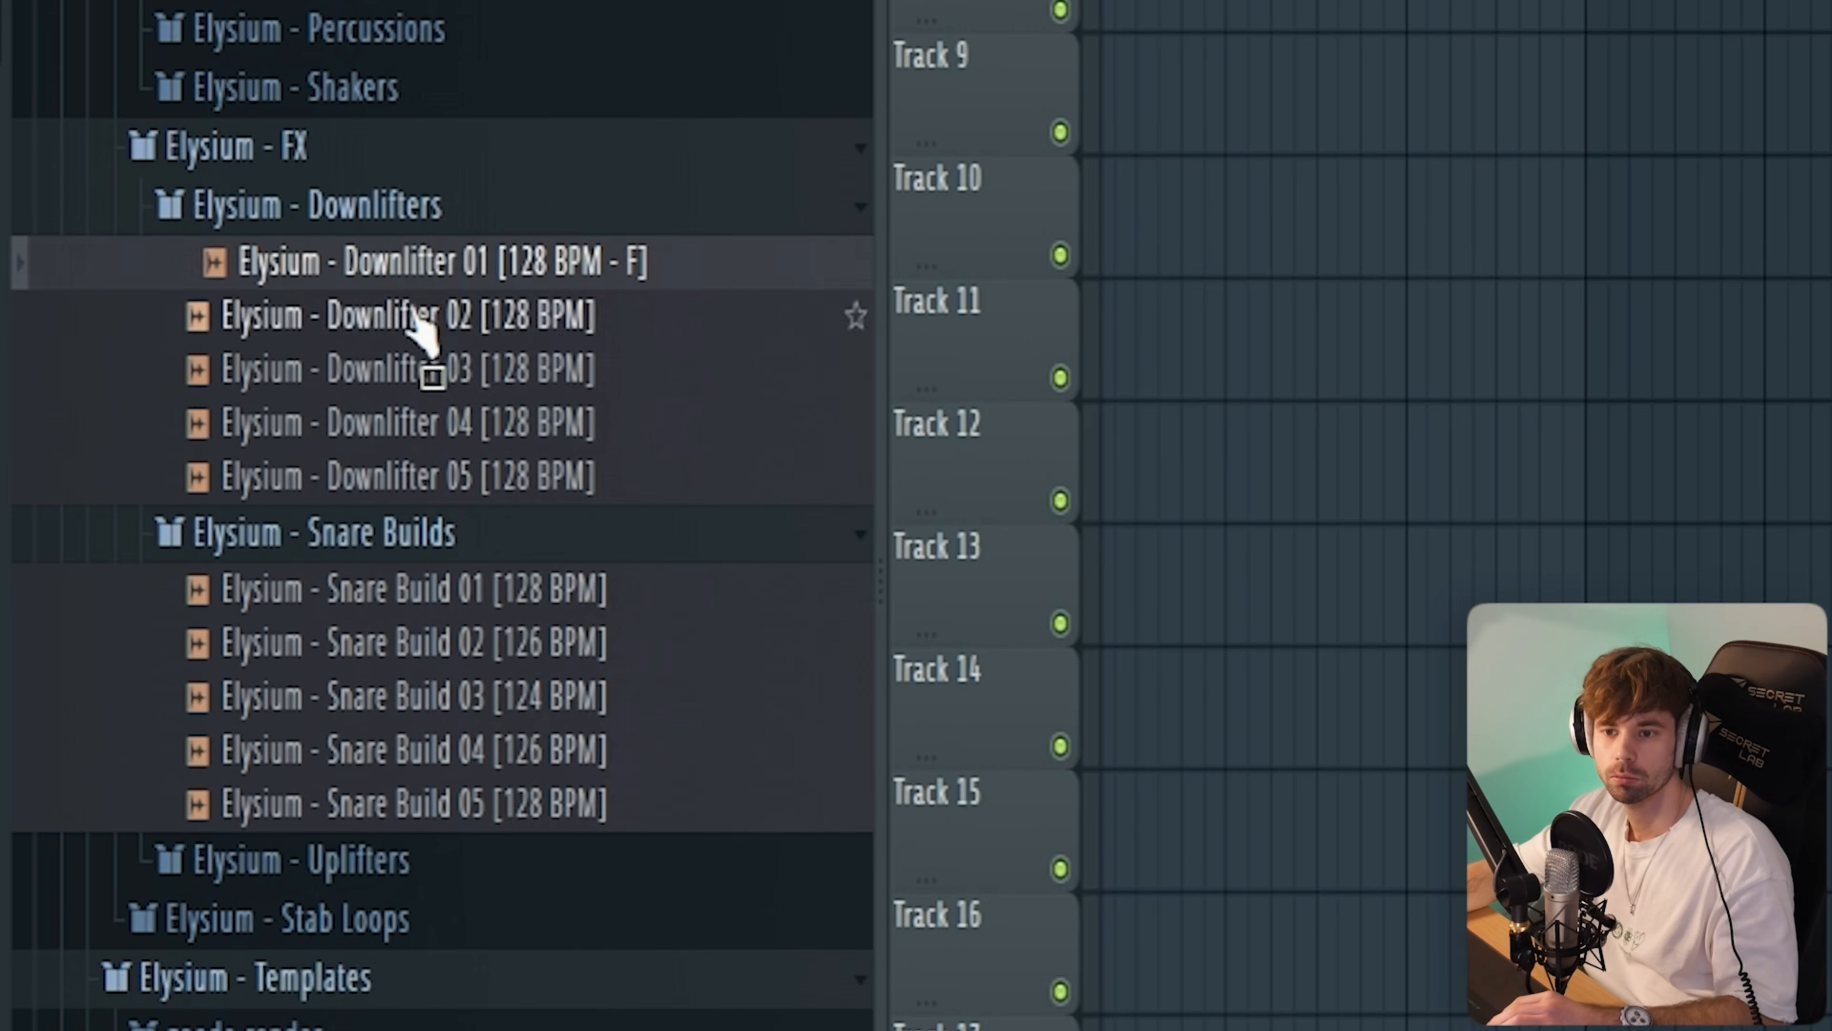
{"action": "left_click_drag", "start_coordinate": [430, 285], "coordinate": [399, 473]}
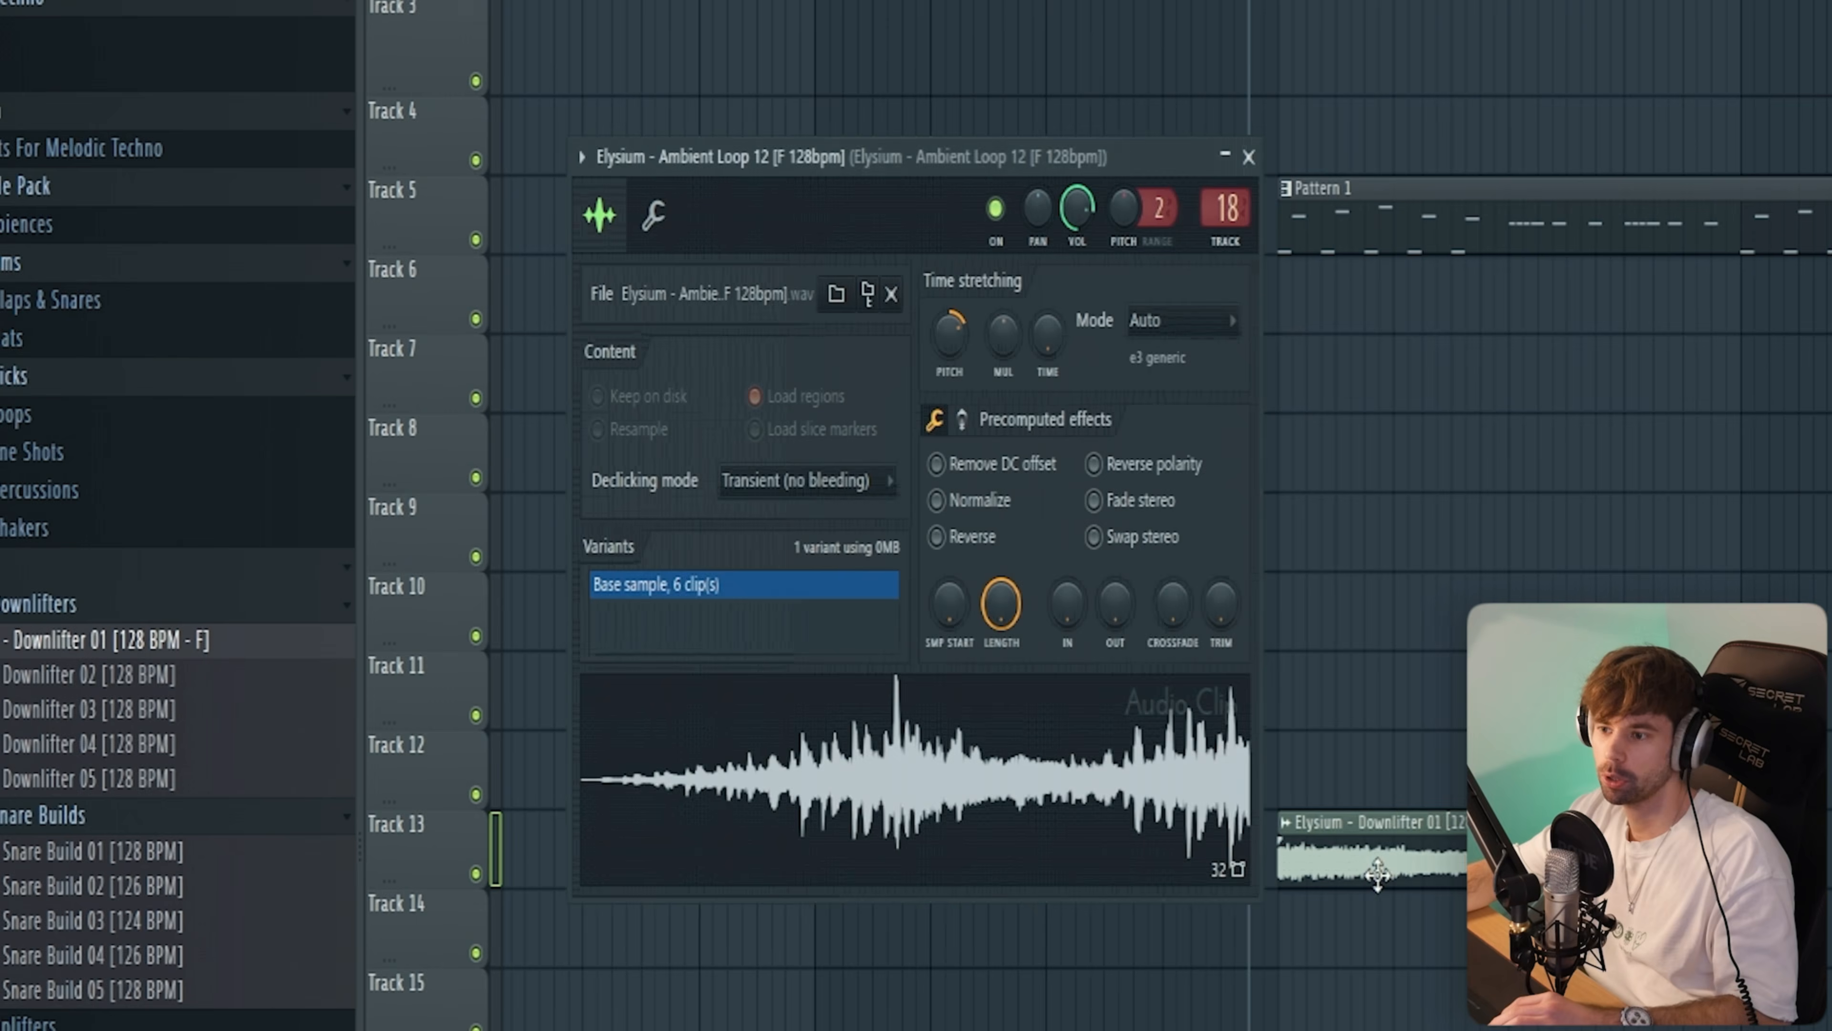
{"action": "double_click", "coordinate": [1377, 880]}
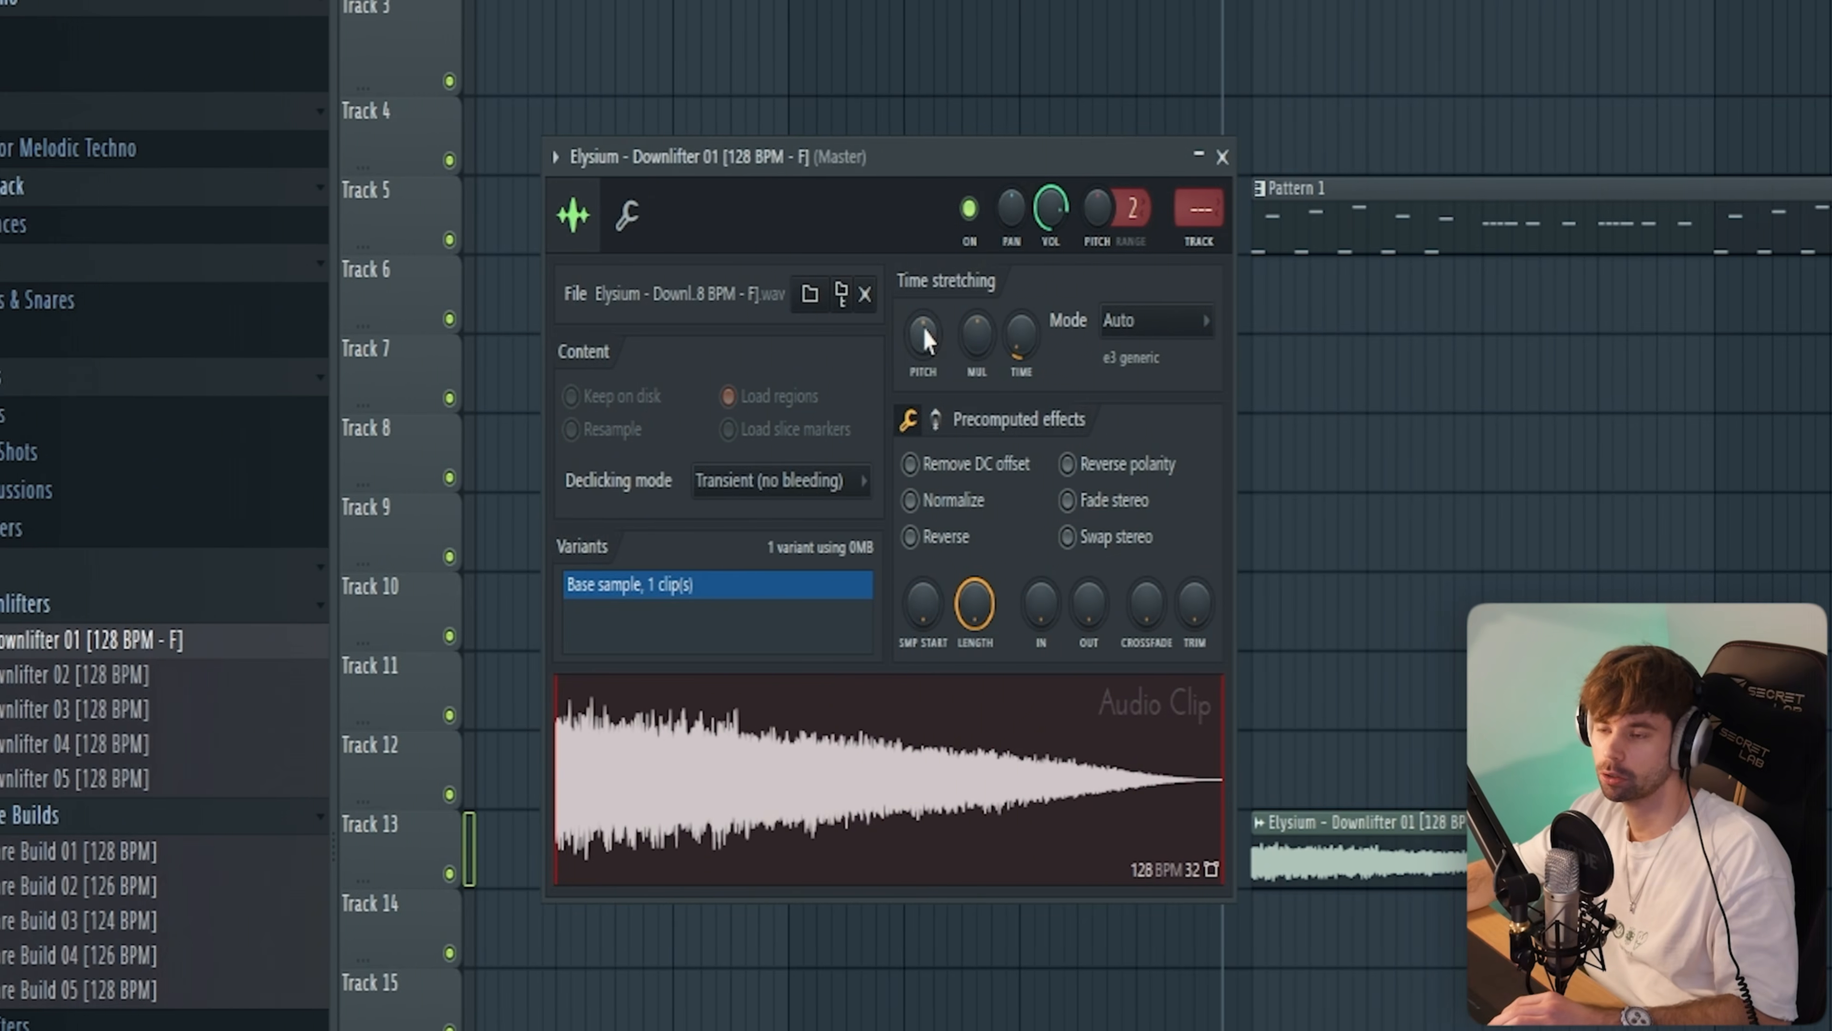
- Place Elysium Downlifter 02 on Track 11 at the same start position, and add Snare Build 04 to the arrangement
{"action": "left_click_drag", "start_coordinate": [122, 470], "coordinate": [650, 477]}
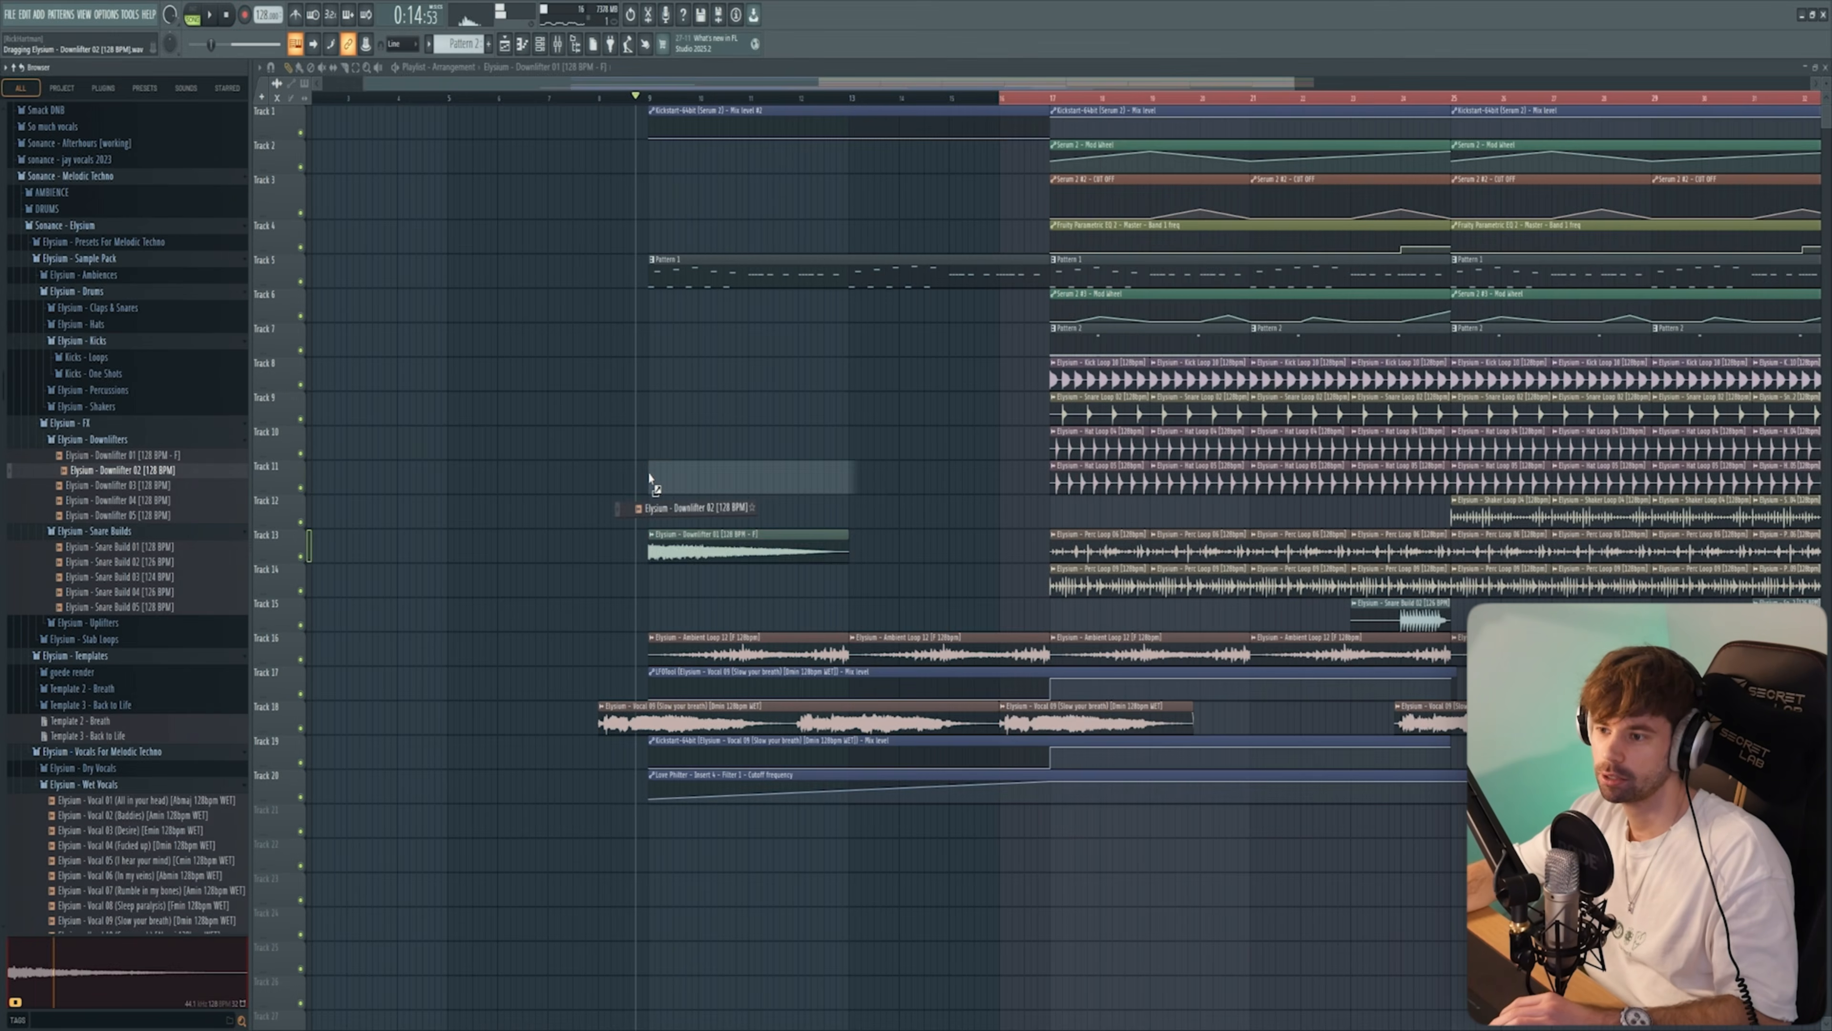
{"action": "key", "text": "space"}
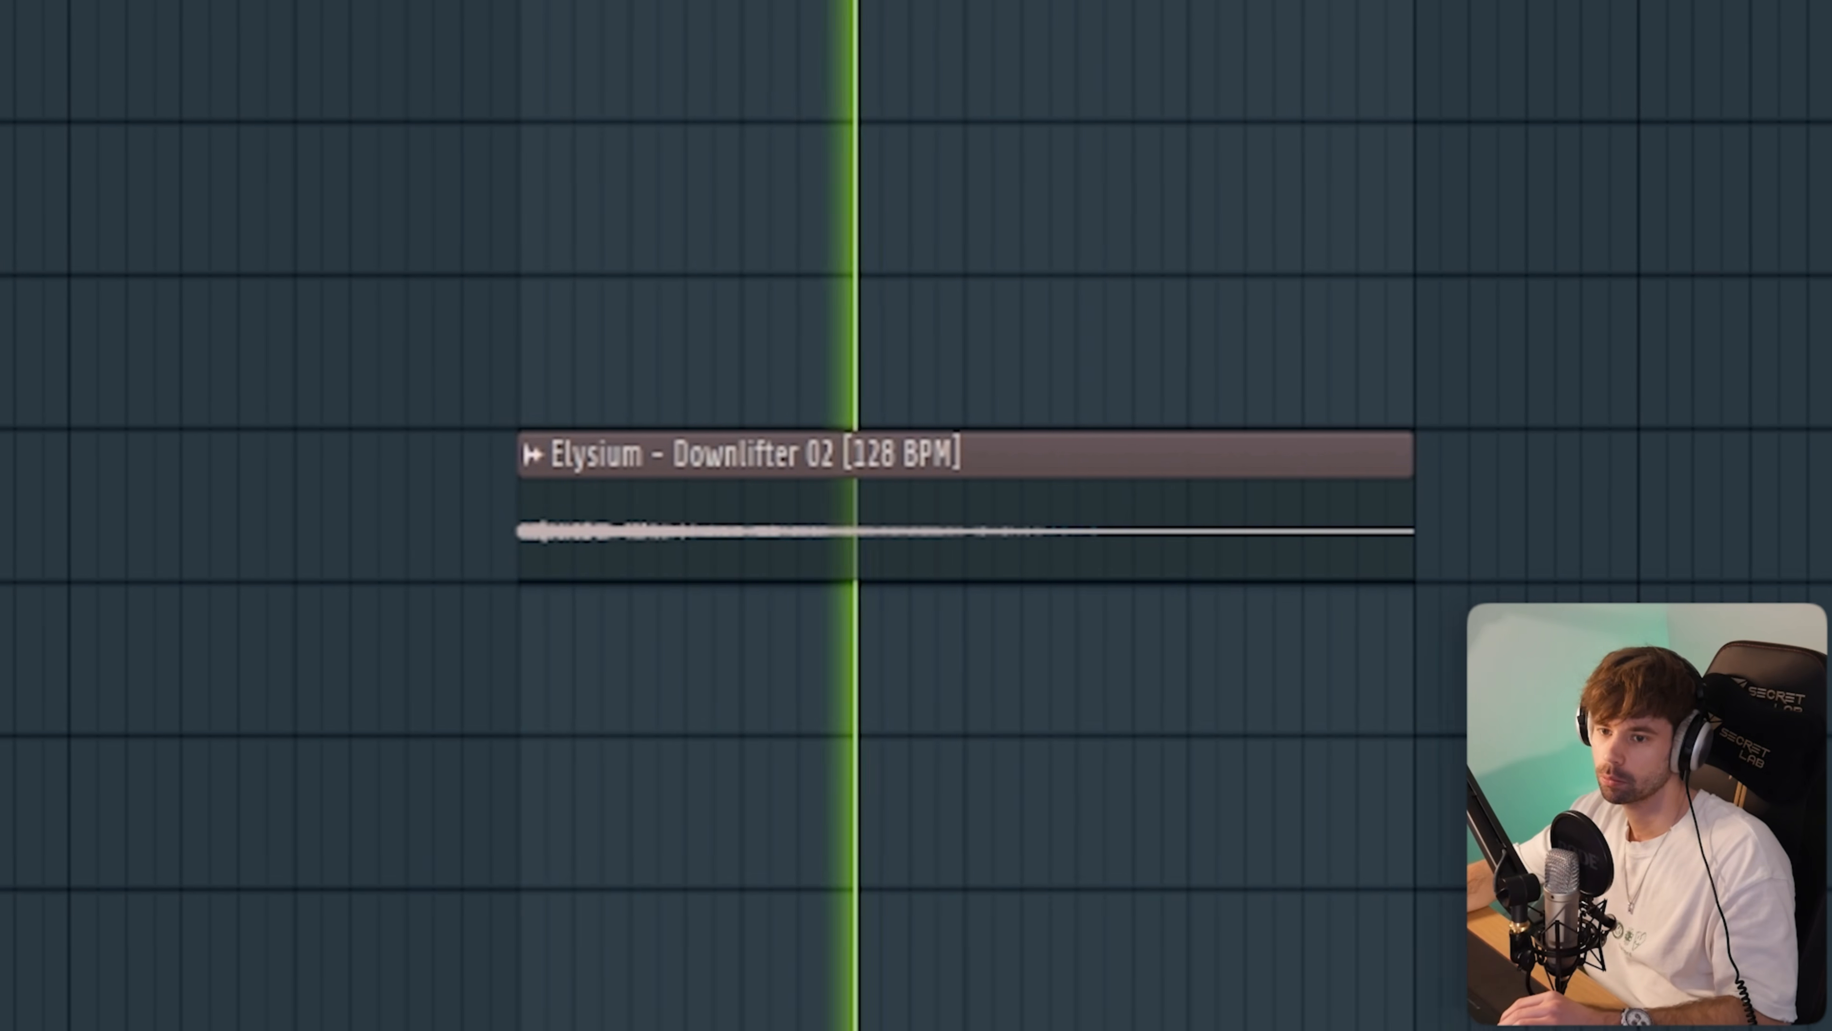
{"action": "left_click_drag", "start_coordinate": [0, 520], "coordinate": [467, 368]}
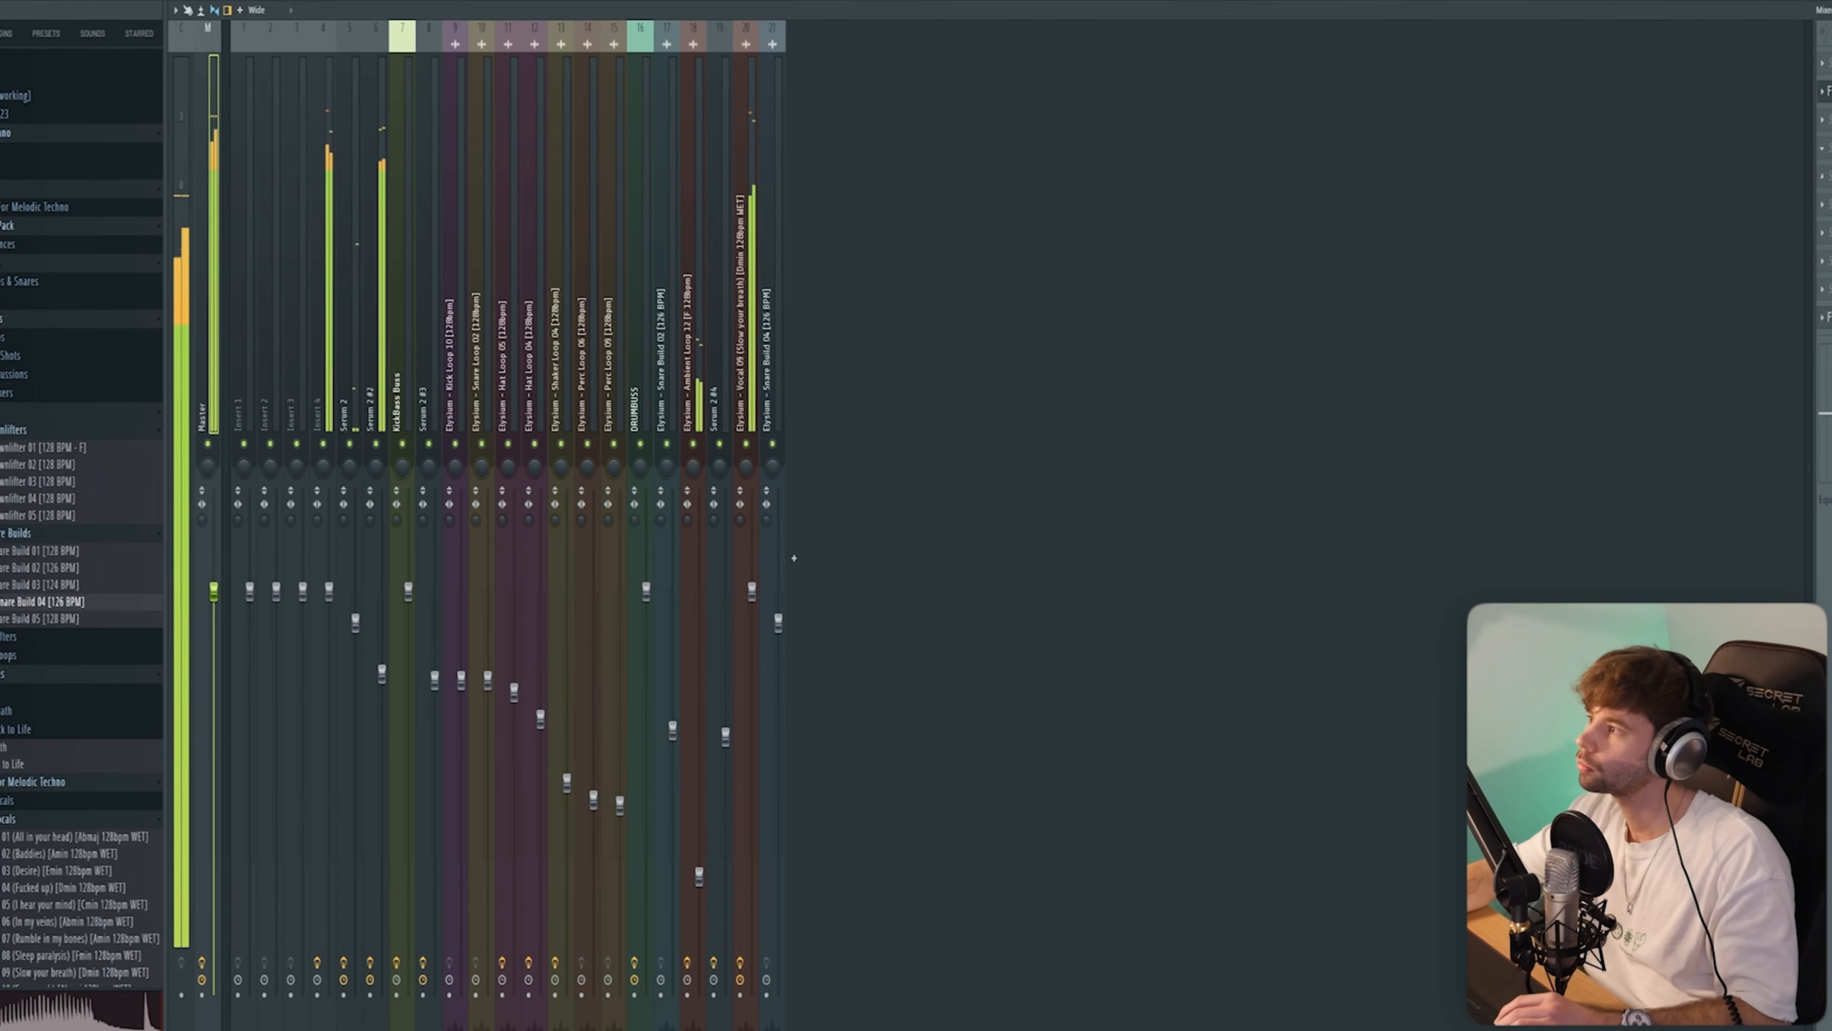
- Add Endless Smile to the Master mixer track and bring up the options for the last tweaked parameter
{"action": "left_click", "coordinate": [1823, 148]}
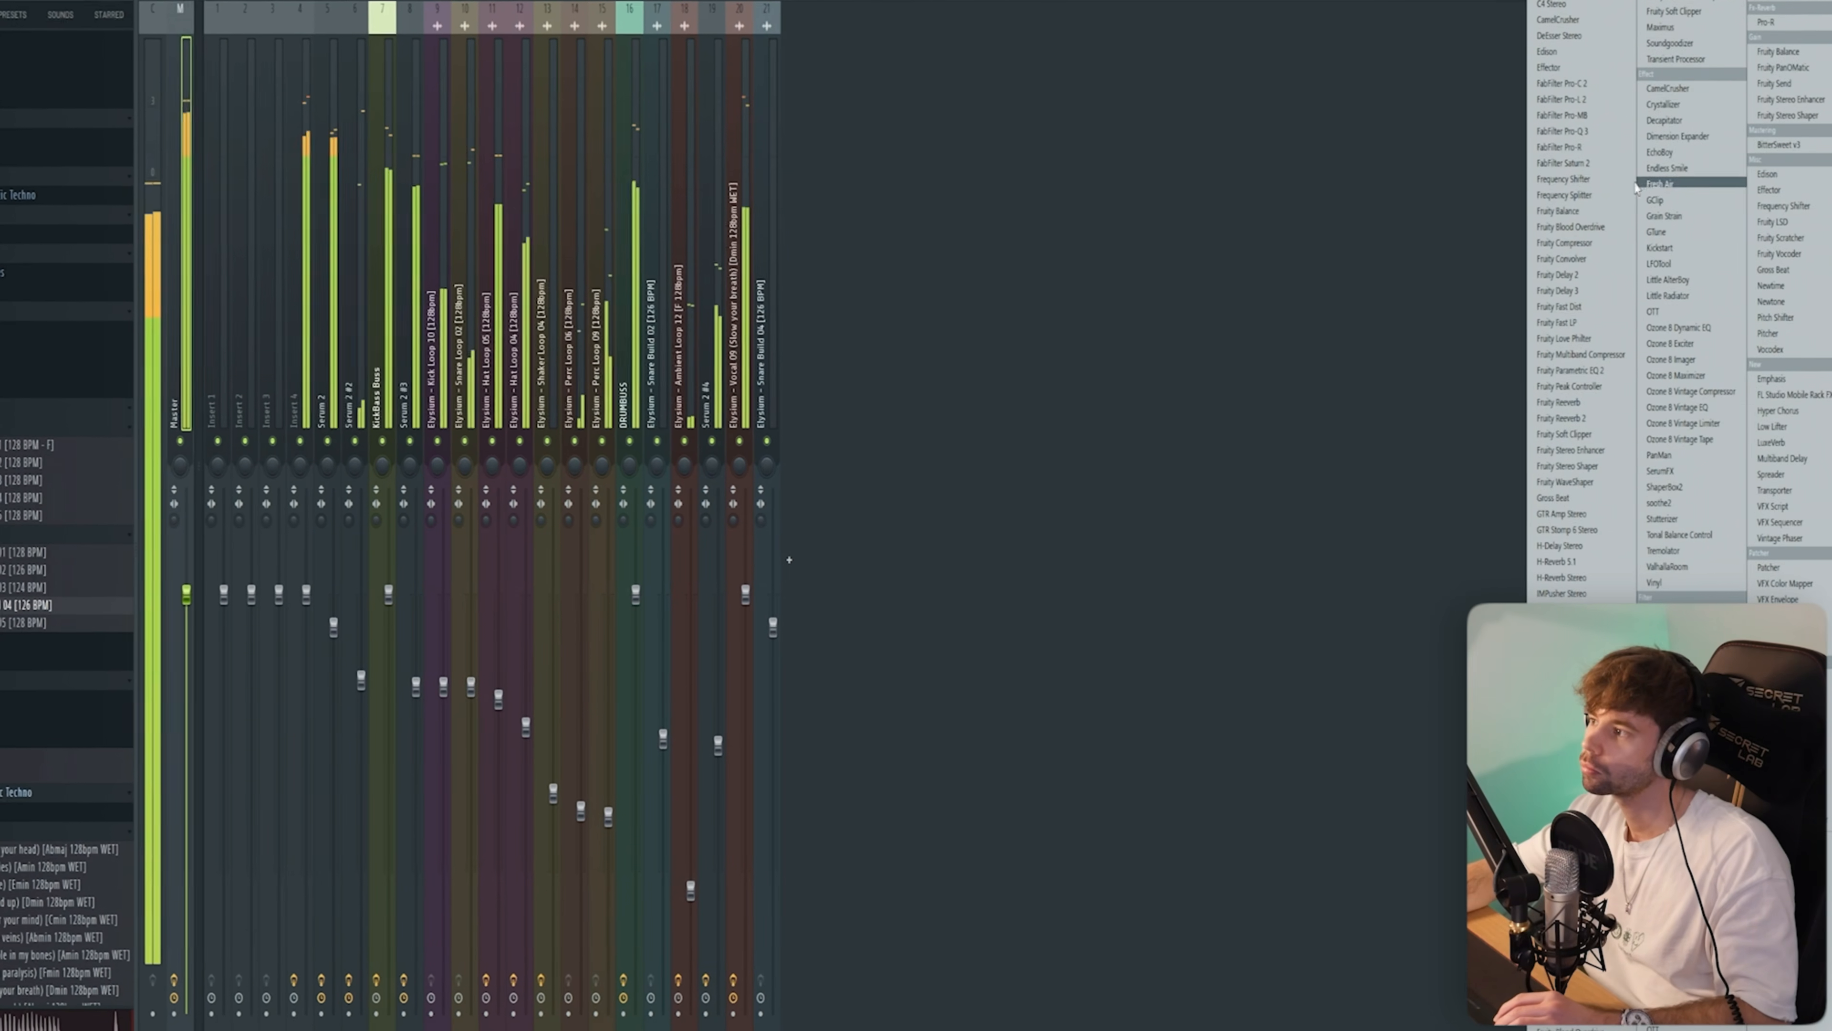
{"action": "left_click", "coordinate": [1638, 171]}
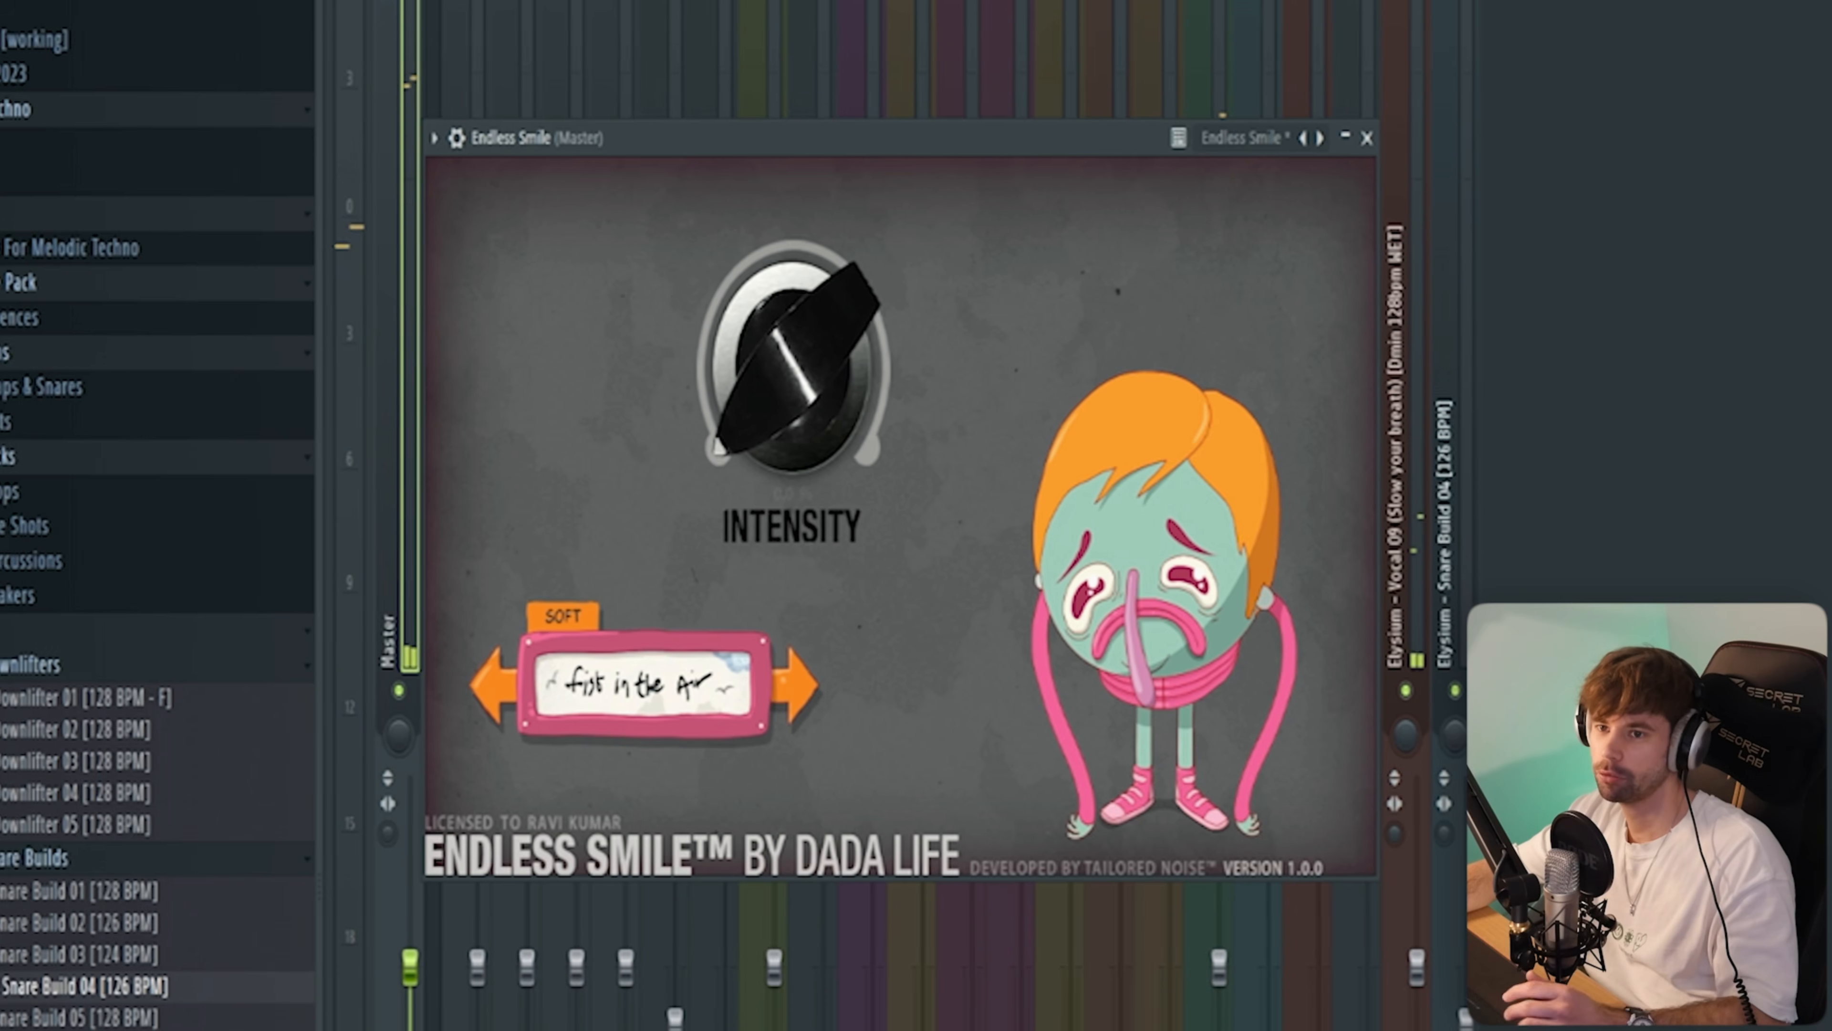
{"action": "left_click", "coordinate": [61, 2]}
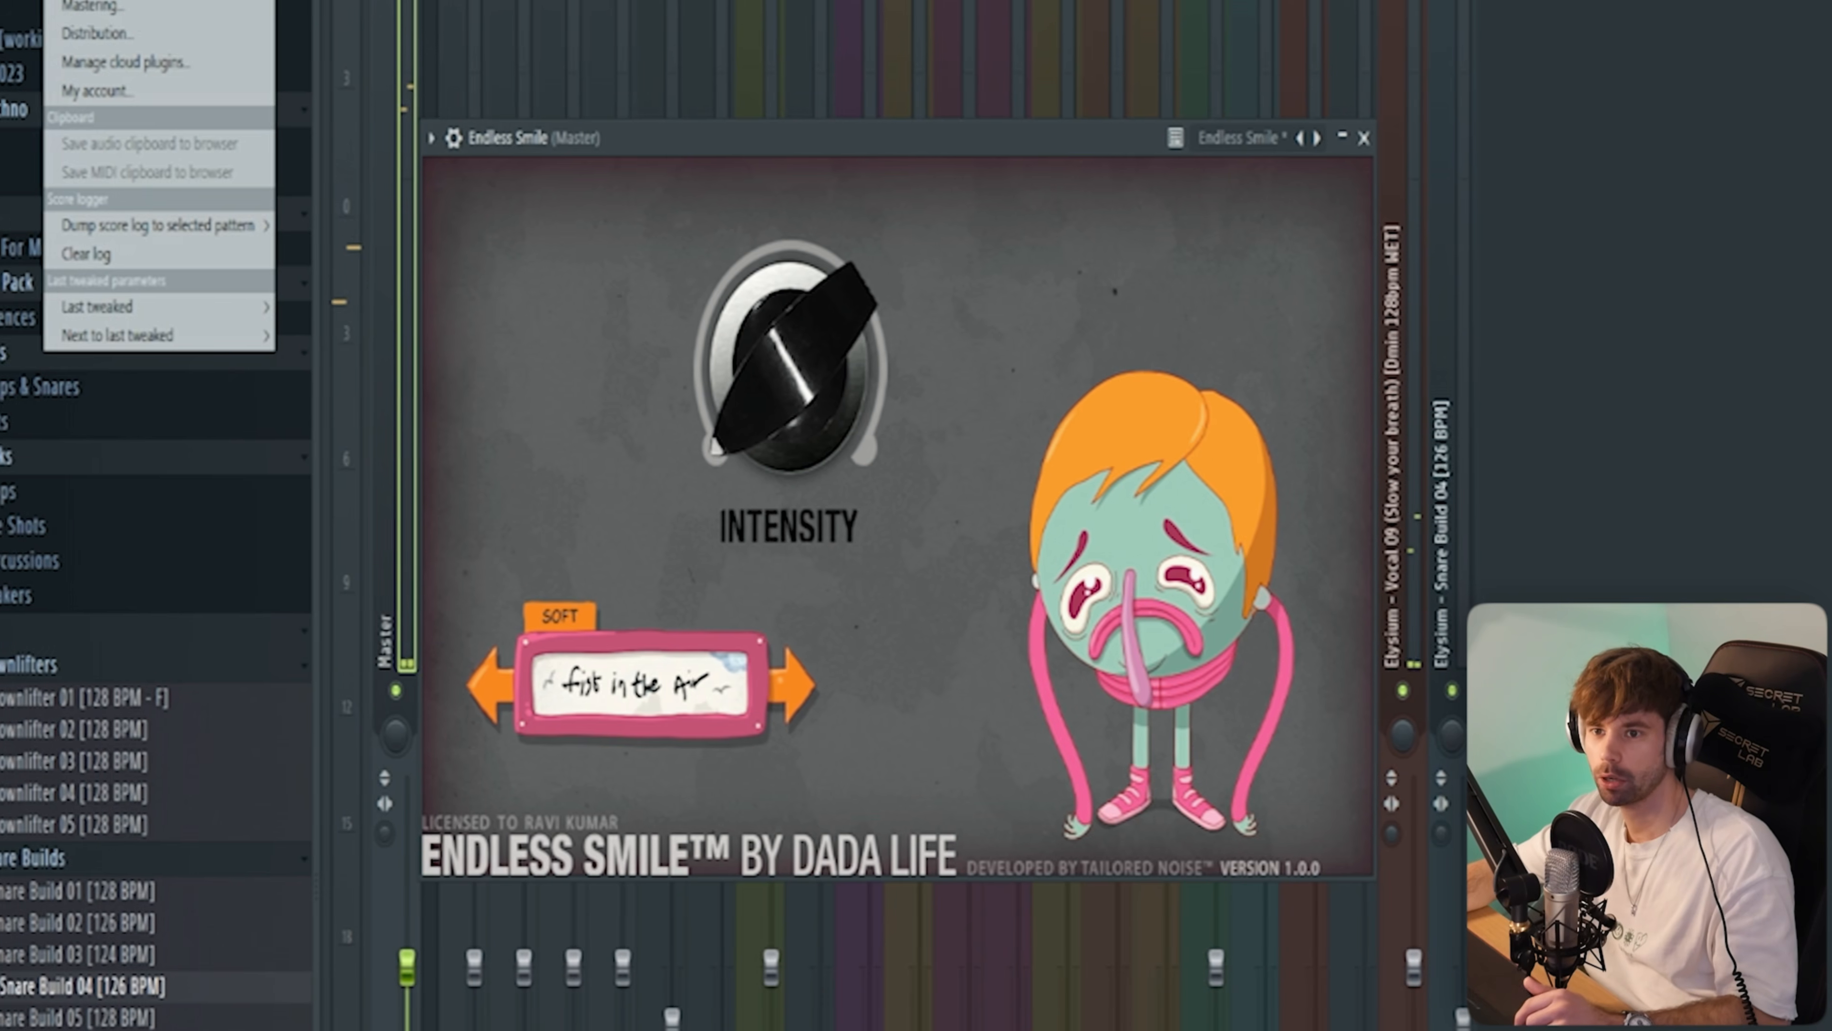
{"action": "mouse_move", "coordinate": [168, 312]}
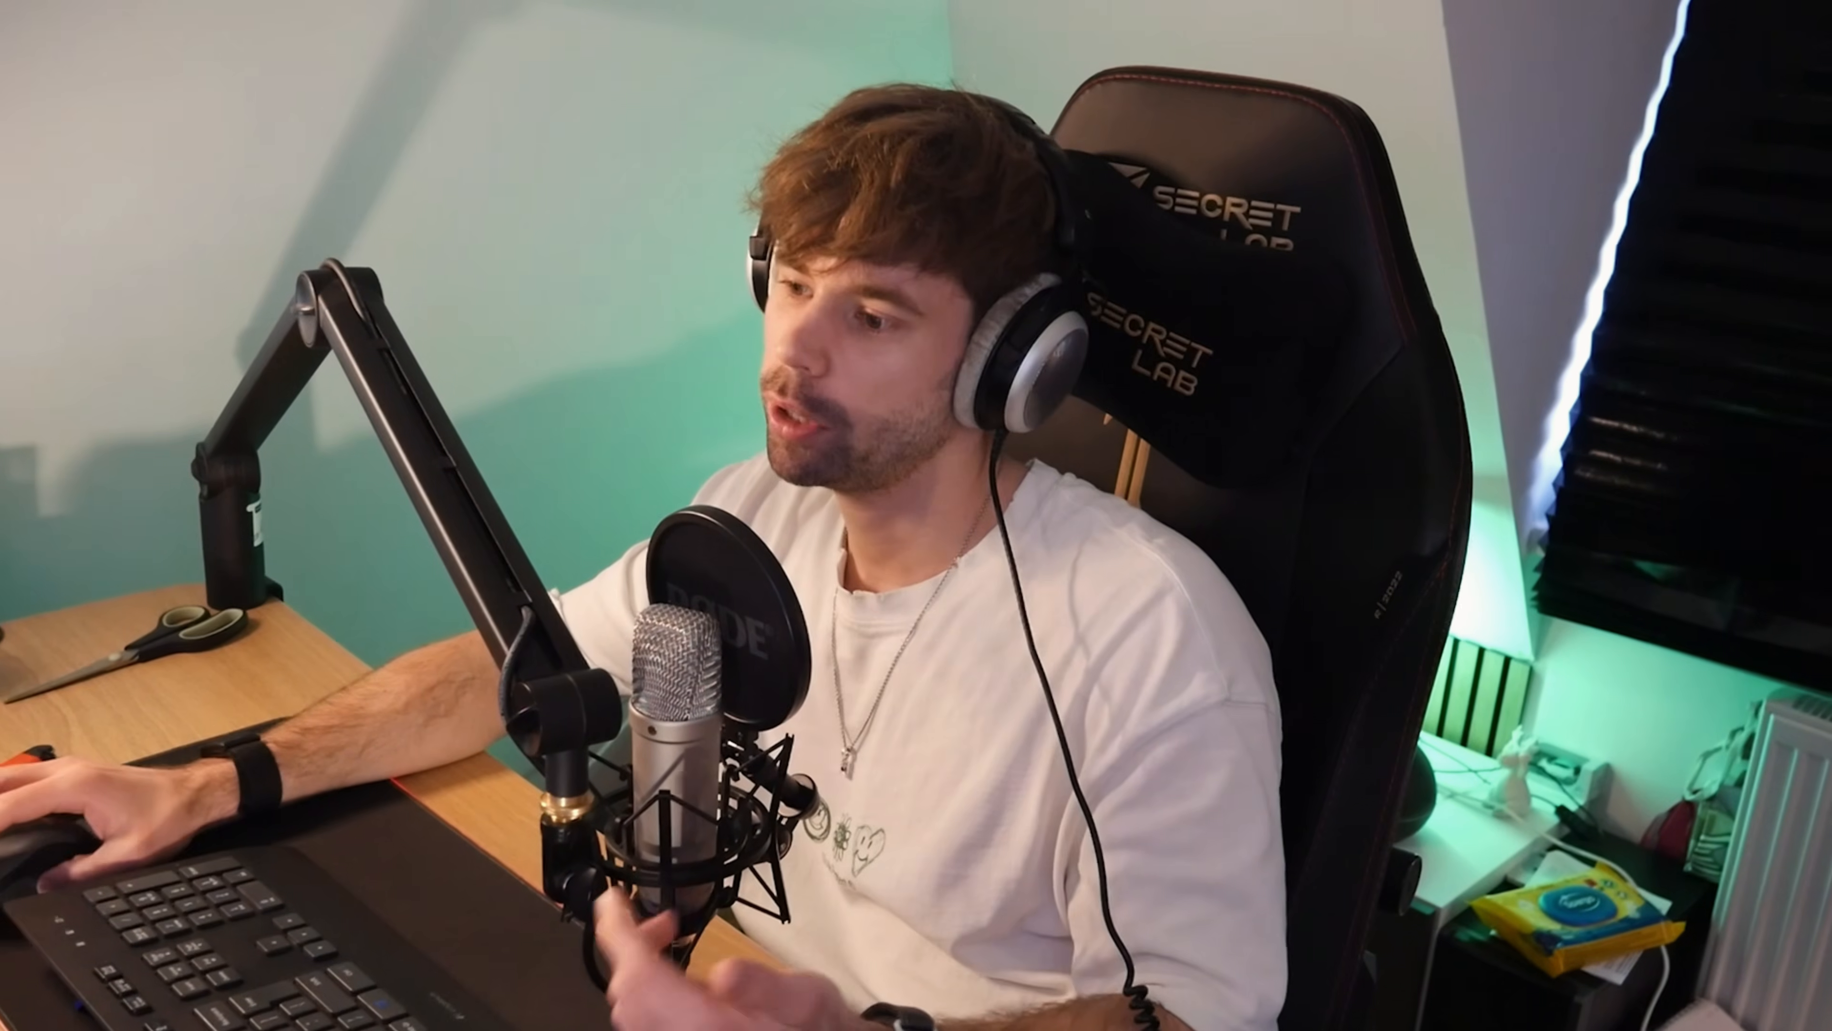